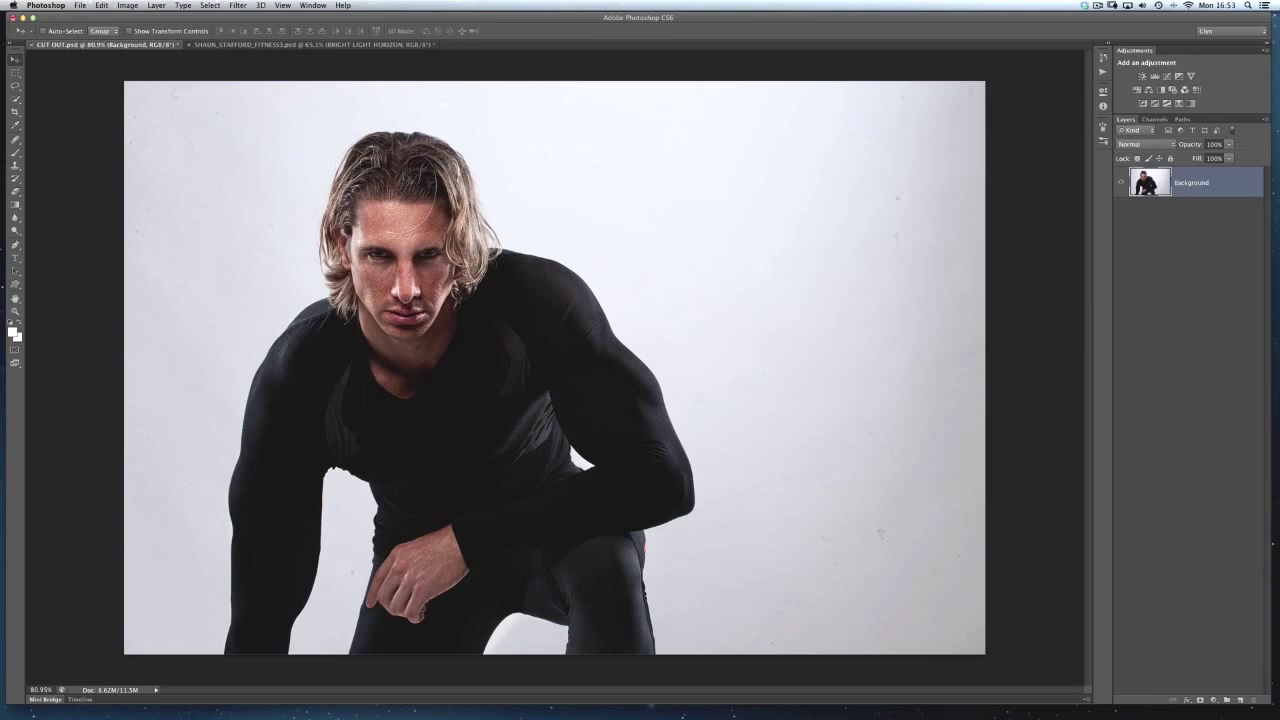
# Step: Select the man's dark-clothed body with the Quick Selection tool, leaving the pale background outside the selection
pyautogui.press('w')
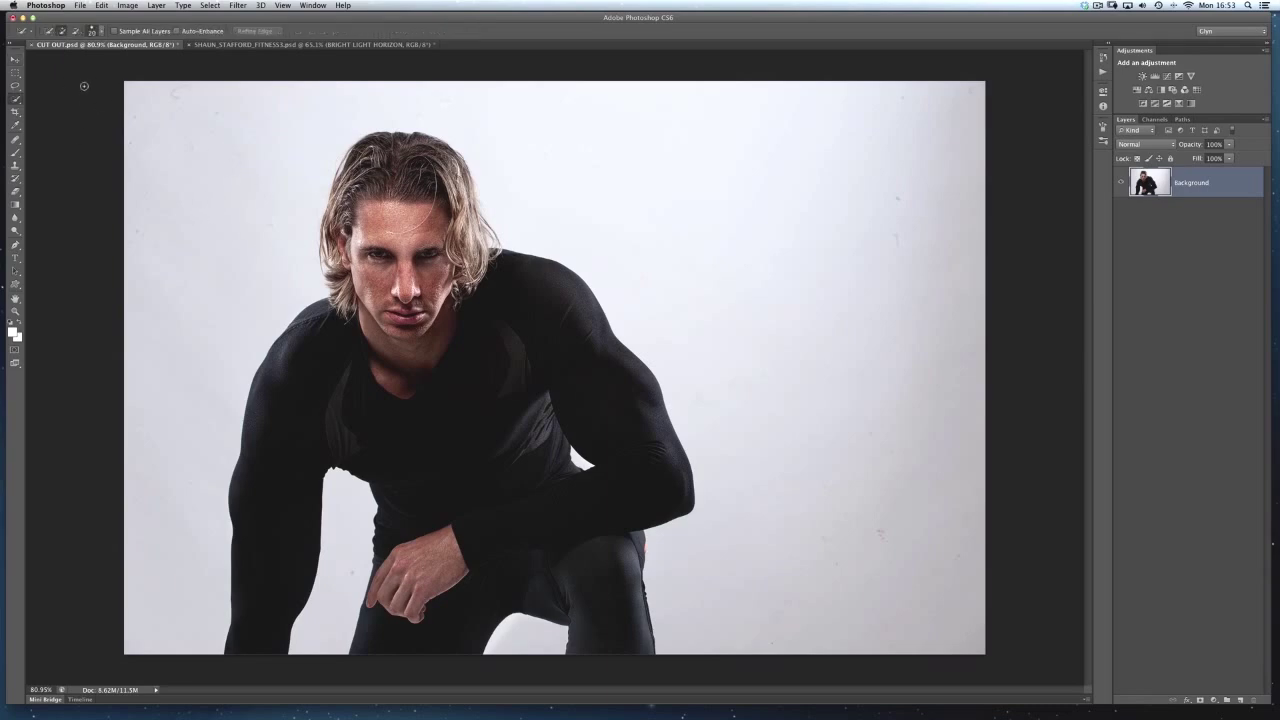
pyautogui.moveTo(514, 282)
pyautogui.mouseDown()
pyautogui.moveTo(612, 416)
pyautogui.moveTo(625, 515)
pyautogui.moveTo(600, 545)
pyautogui.moveTo(480, 610)
pyautogui.moveTo(330, 341)
pyautogui.moveTo(340, 306)
pyautogui.moveTo(389, 309)
pyautogui.mouseUp()
pyautogui.moveTo(370, 290)
pyautogui.mouseDown()
pyautogui.moveTo(366, 322)
pyautogui.moveTo(370, 292)
pyautogui.mouseUp()
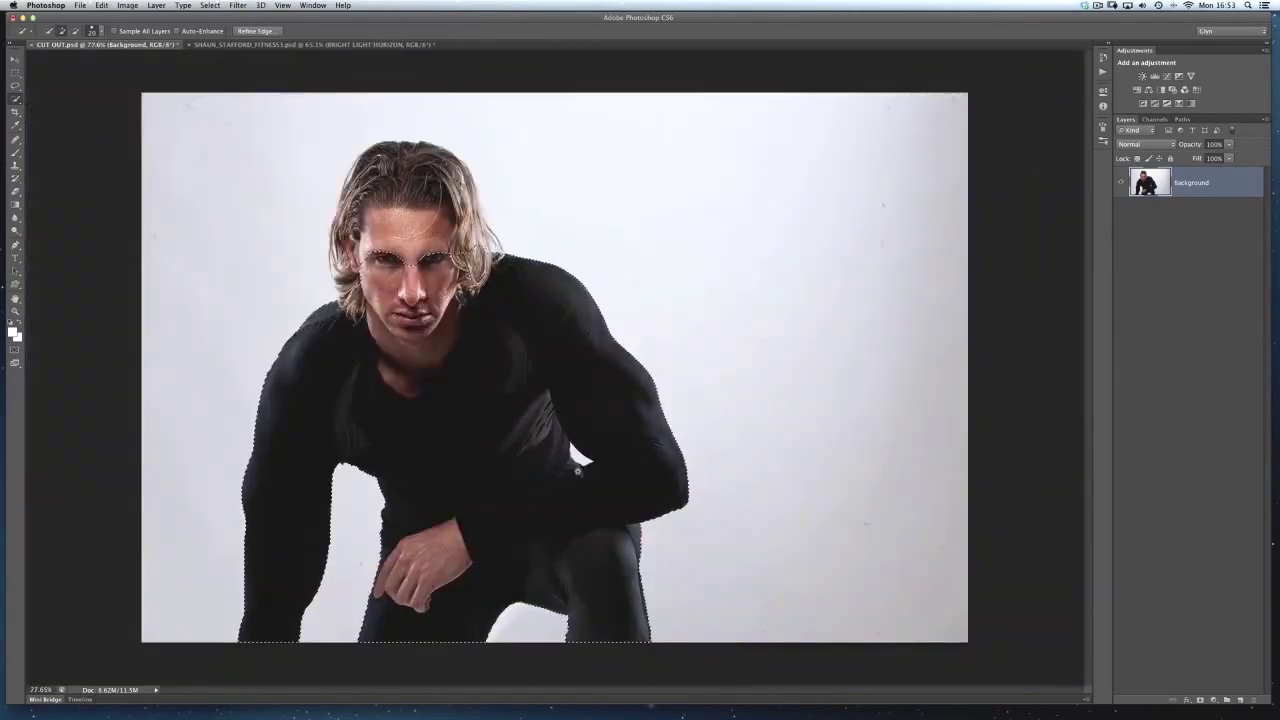
pyautogui.scroll(5, 565, 463)
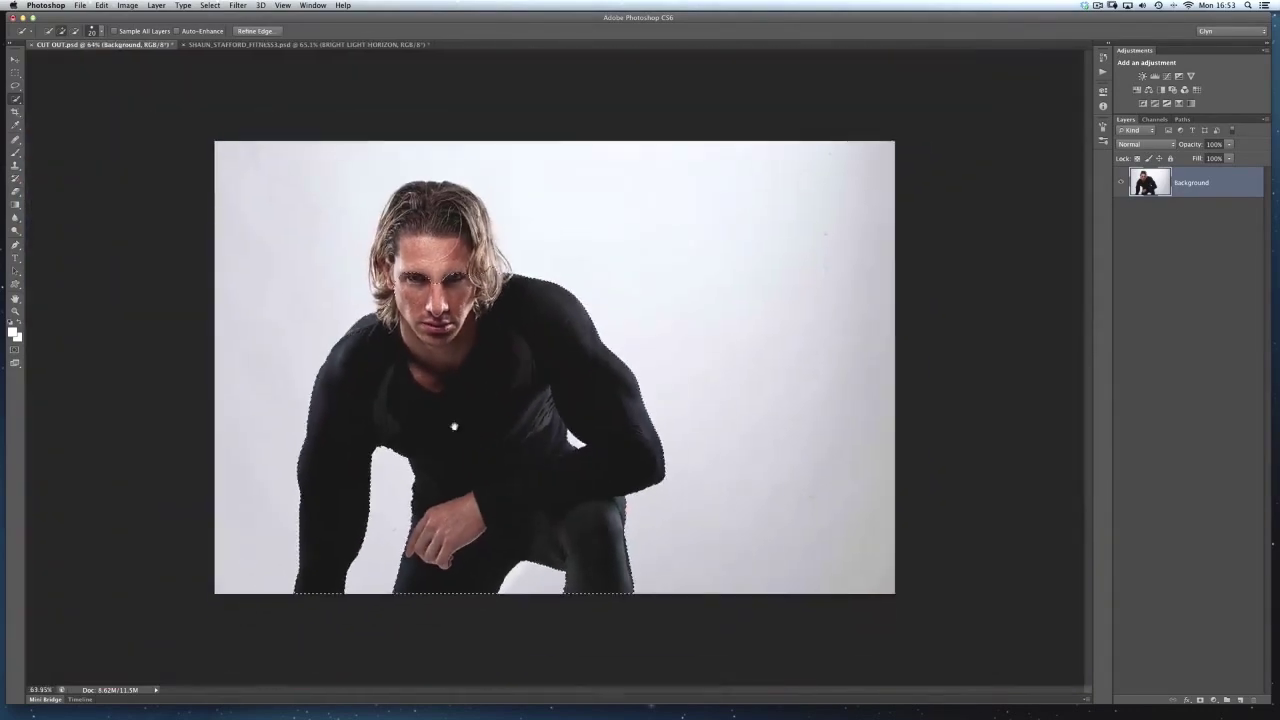
pyautogui.scroll(2, 555, 367)
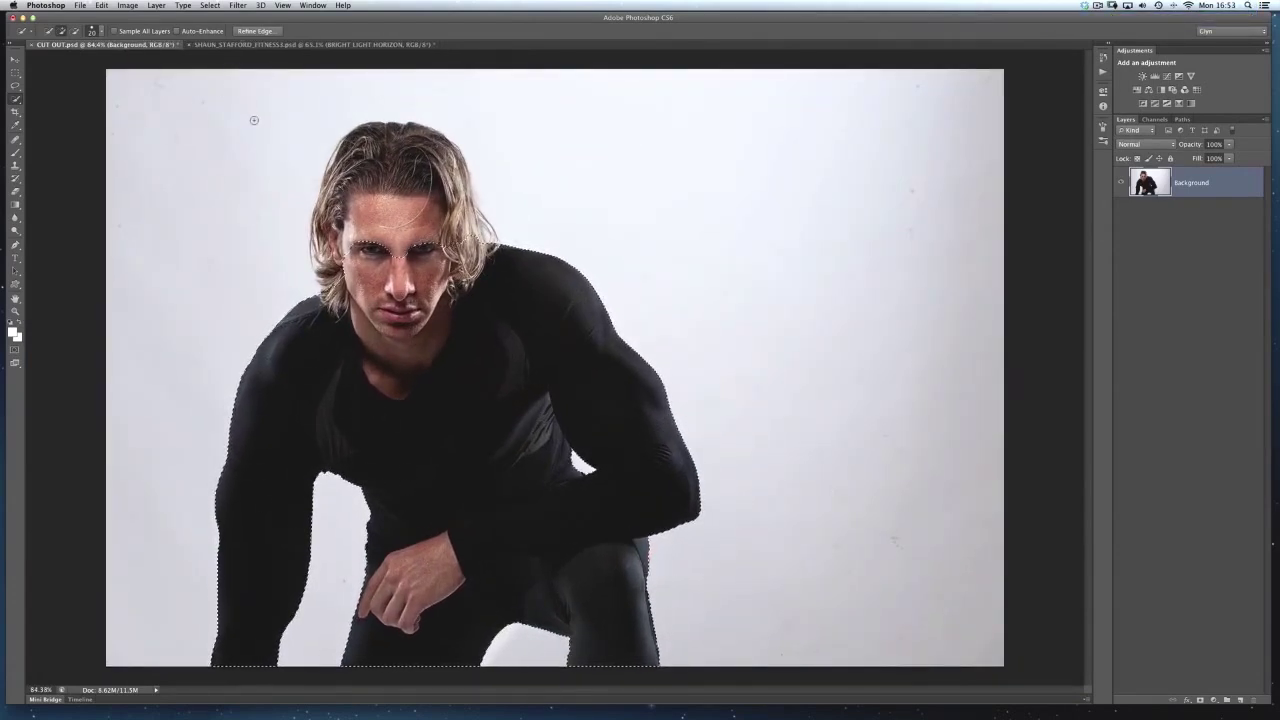
# Step: Save the body selection as a new channel named BODY and deselect it
pyautogui.click(210, 5)
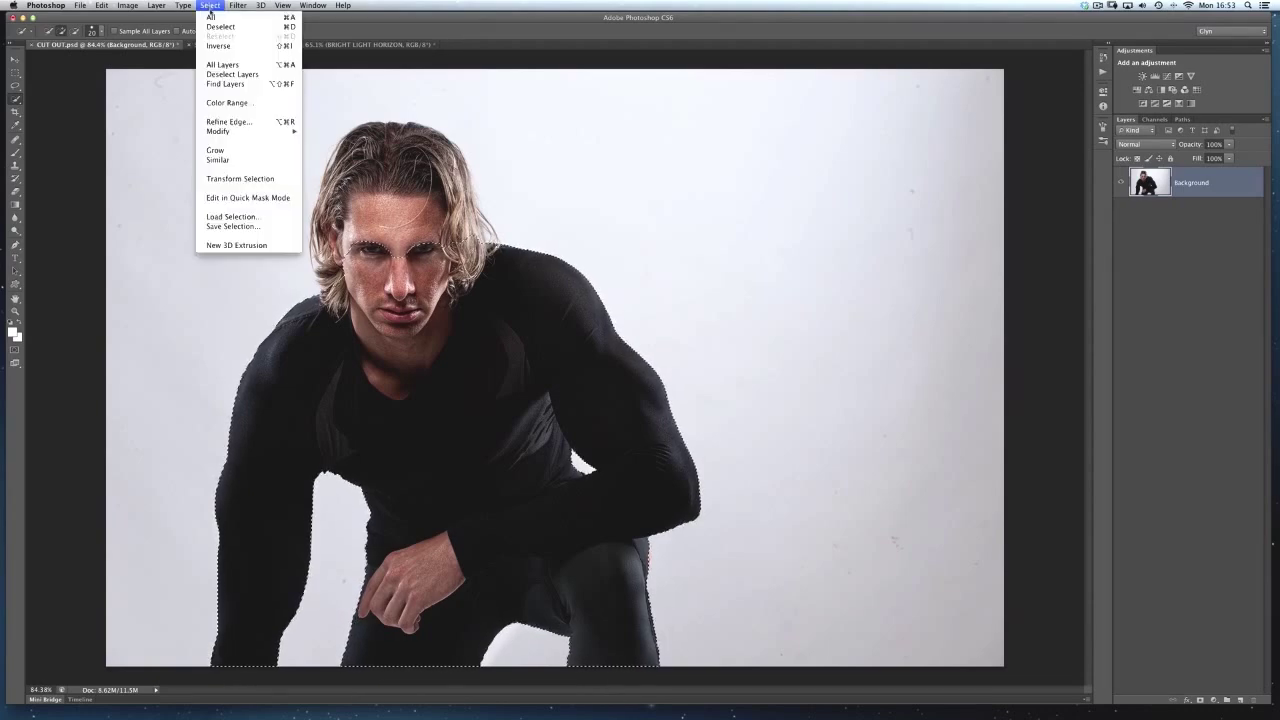
pyautogui.click(233, 226)
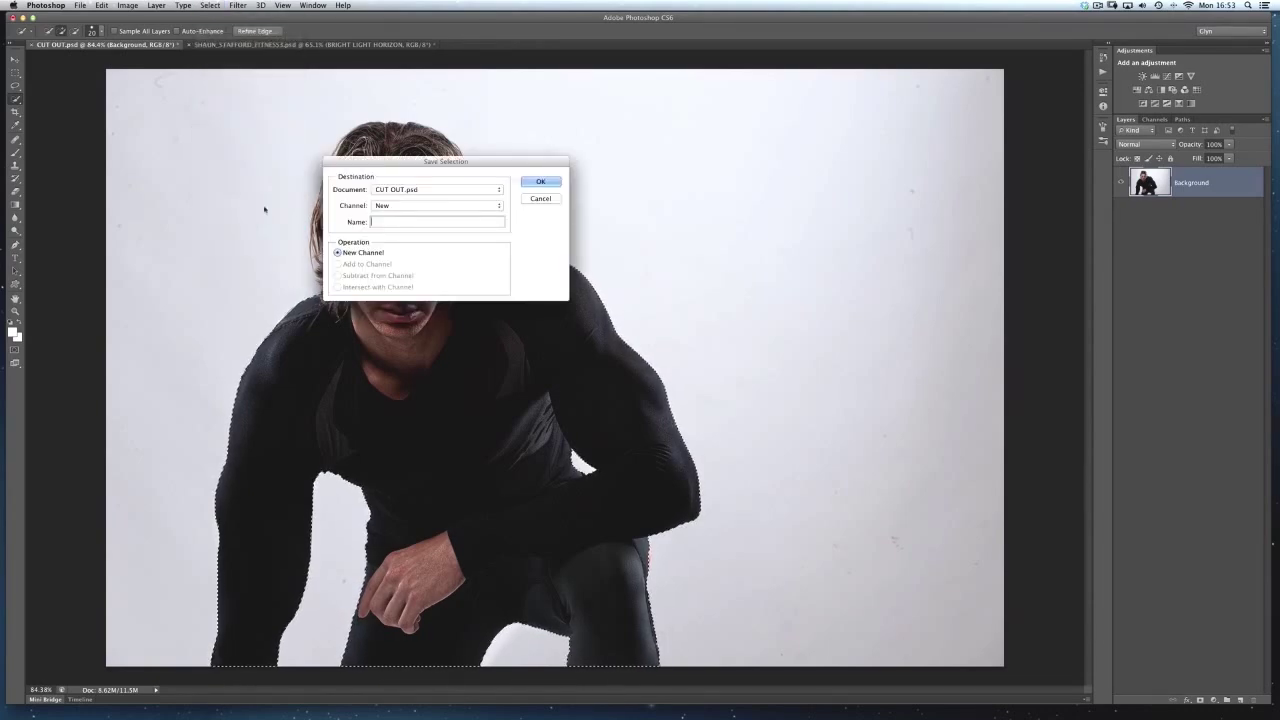
pyautogui.write('B')
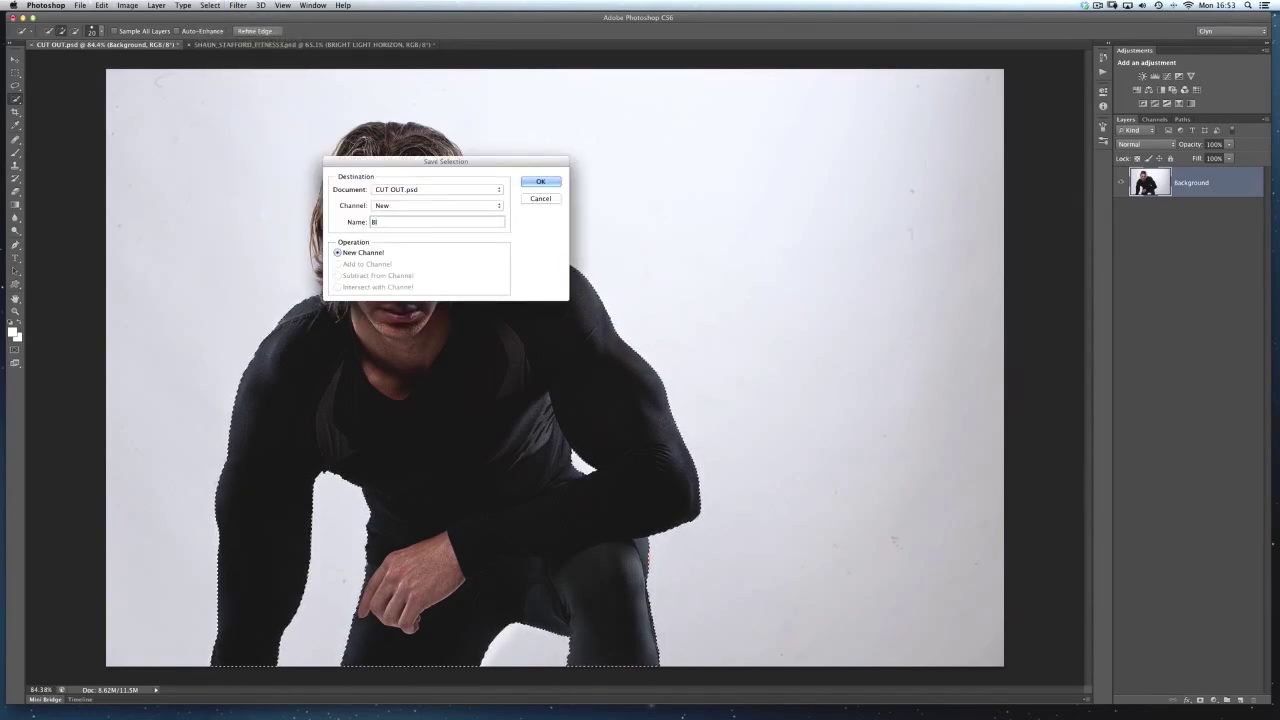
pyautogui.write('ackground')
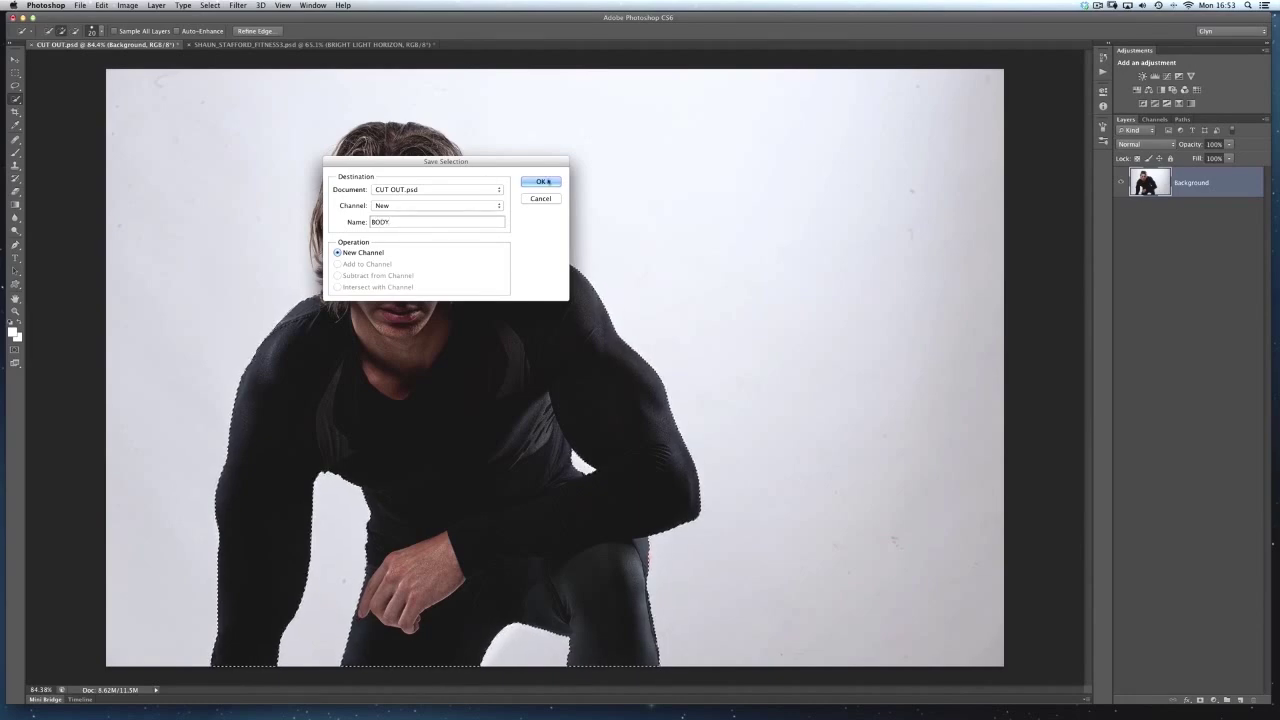
pyautogui.click(540, 181)
pyautogui.click(210, 5)
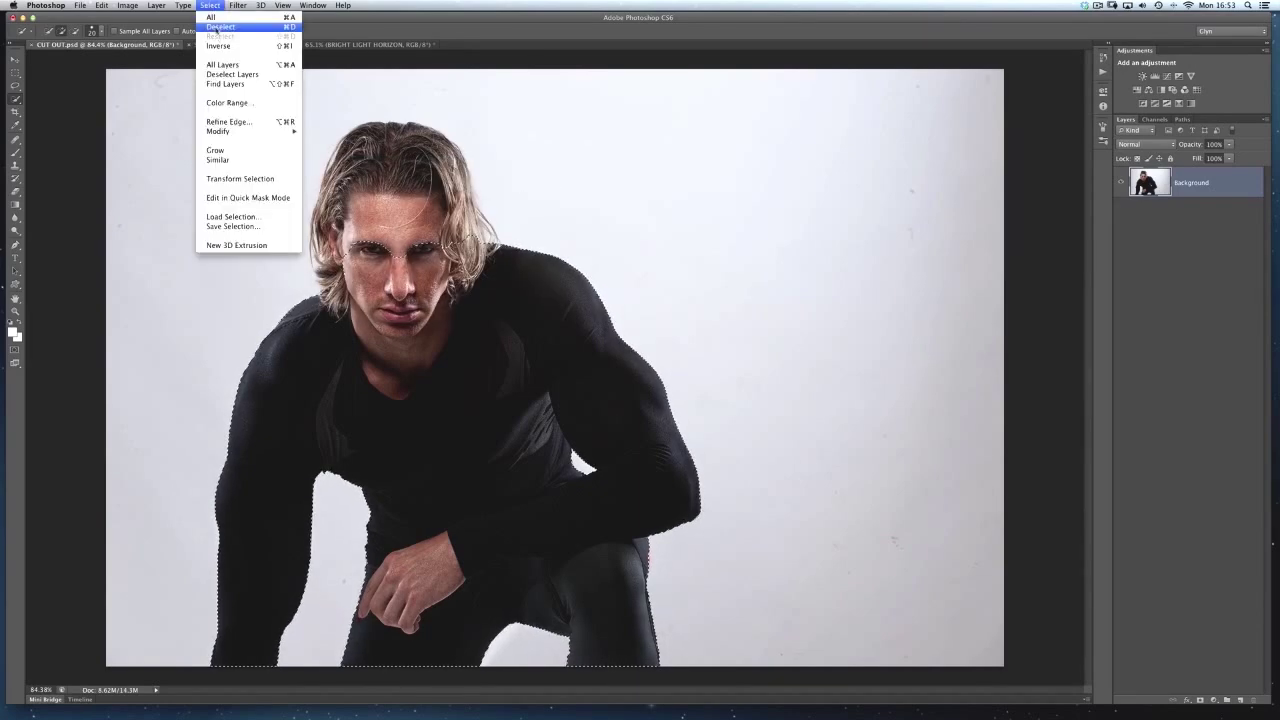
pyautogui.click(214, 27)
# Step: Select the man's face and hair with the Quick Selection tool, keeping to the solid part of the hair at the outer edges
pyautogui.scroll(3, 400, 182)
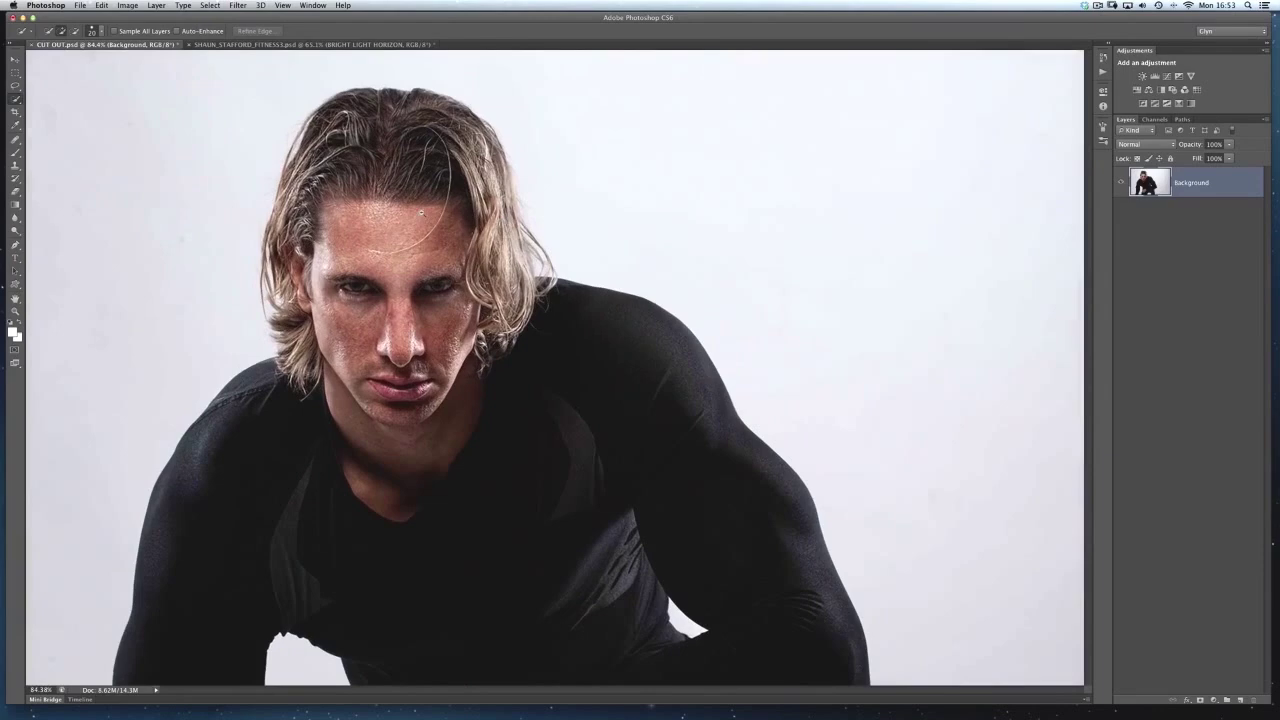
pyautogui.scroll(3, 130, 50)
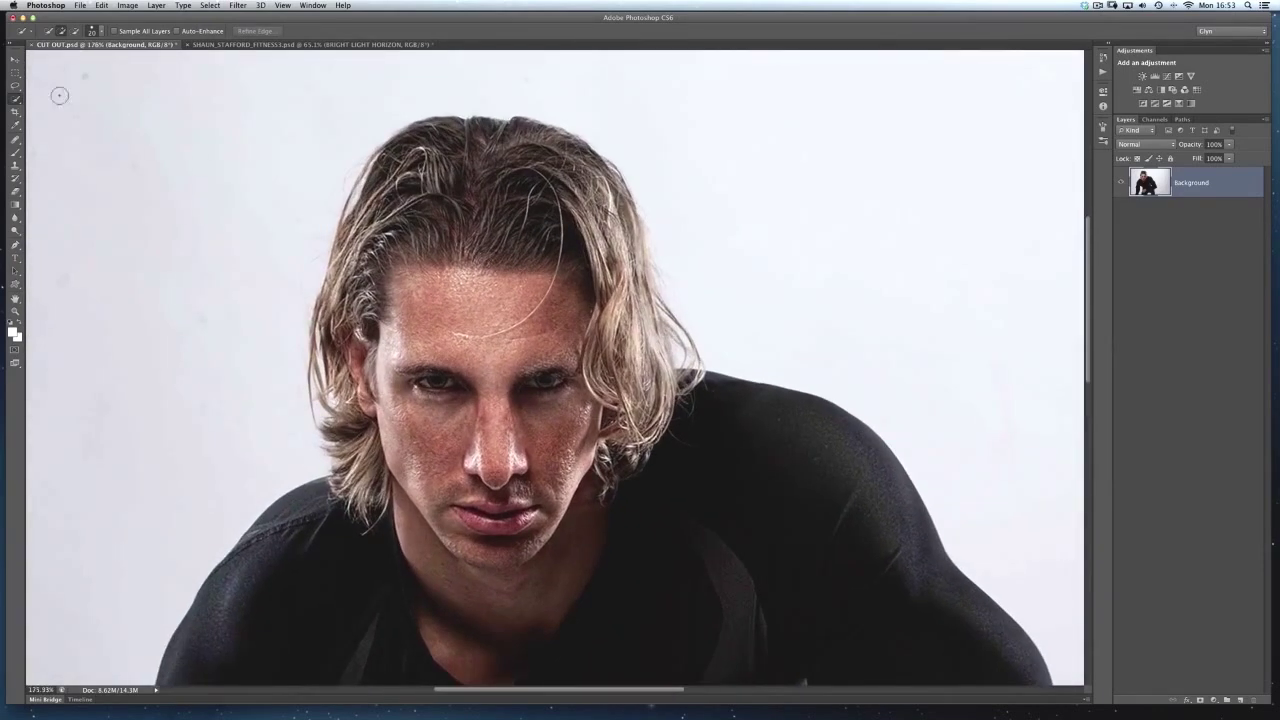
pyautogui.moveTo(431, 142)
pyautogui.mouseDown()
pyautogui.moveTo(540, 228)
pyautogui.moveTo(549, 390)
pyautogui.moveTo(510, 494)
pyautogui.moveTo(379, 468)
pyautogui.moveTo(374, 396)
pyautogui.mouseUp()
pyautogui.moveTo(612, 409); pyautogui.dragTo(645, 245)
pyautogui.scroll(5, 625, 292)
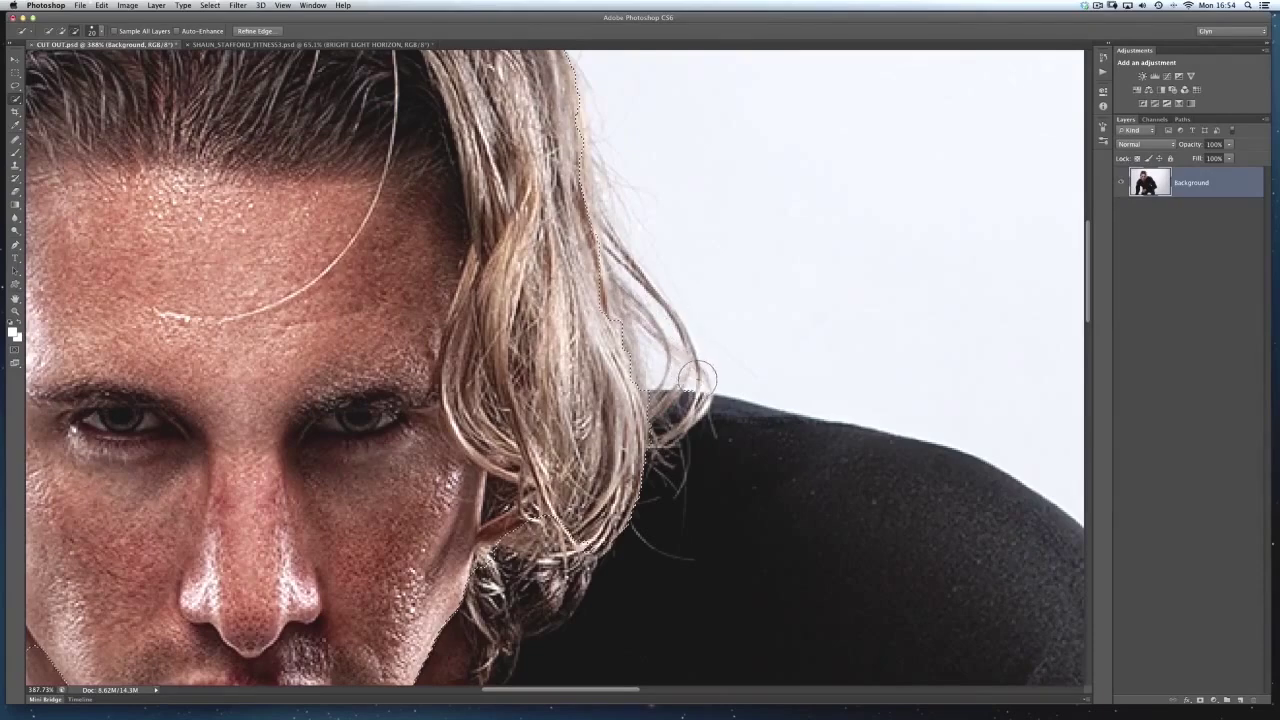
pyautogui.press('alt')
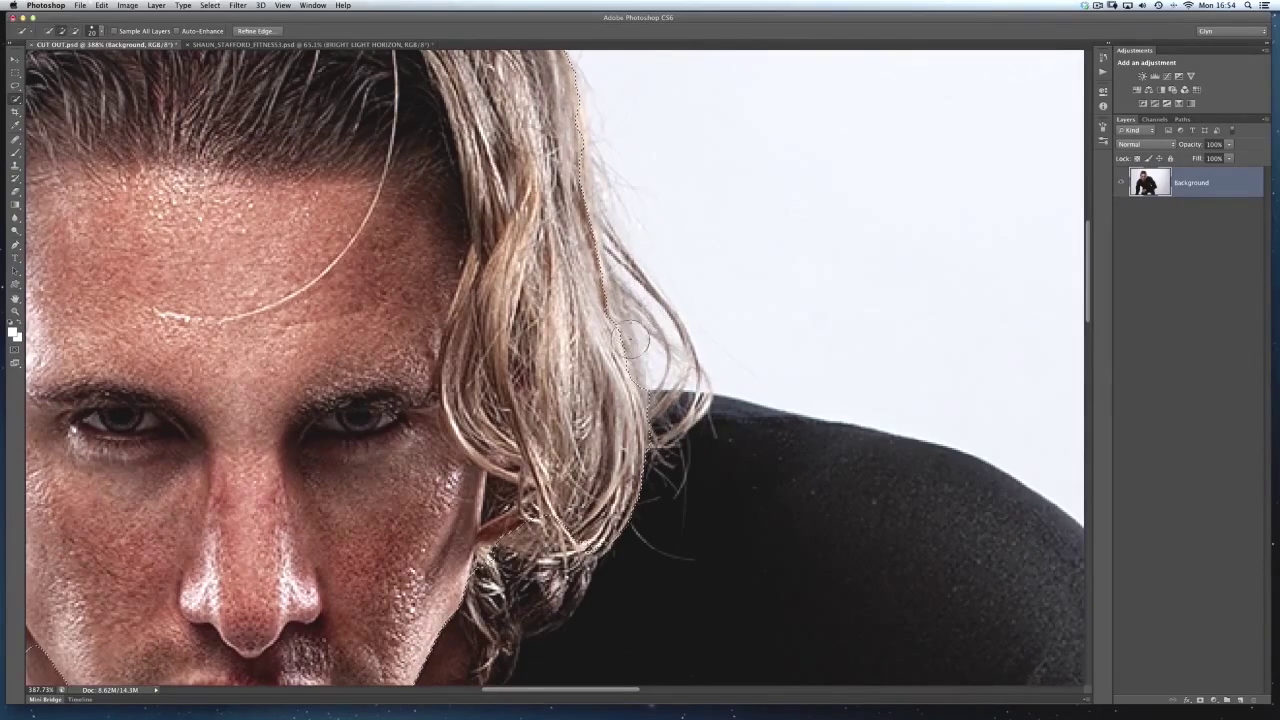
# Step: Trim the hair selection beside the ear to exclude the loose strands and the background gaps between them
pyautogui.scroll(8, 265, 175)
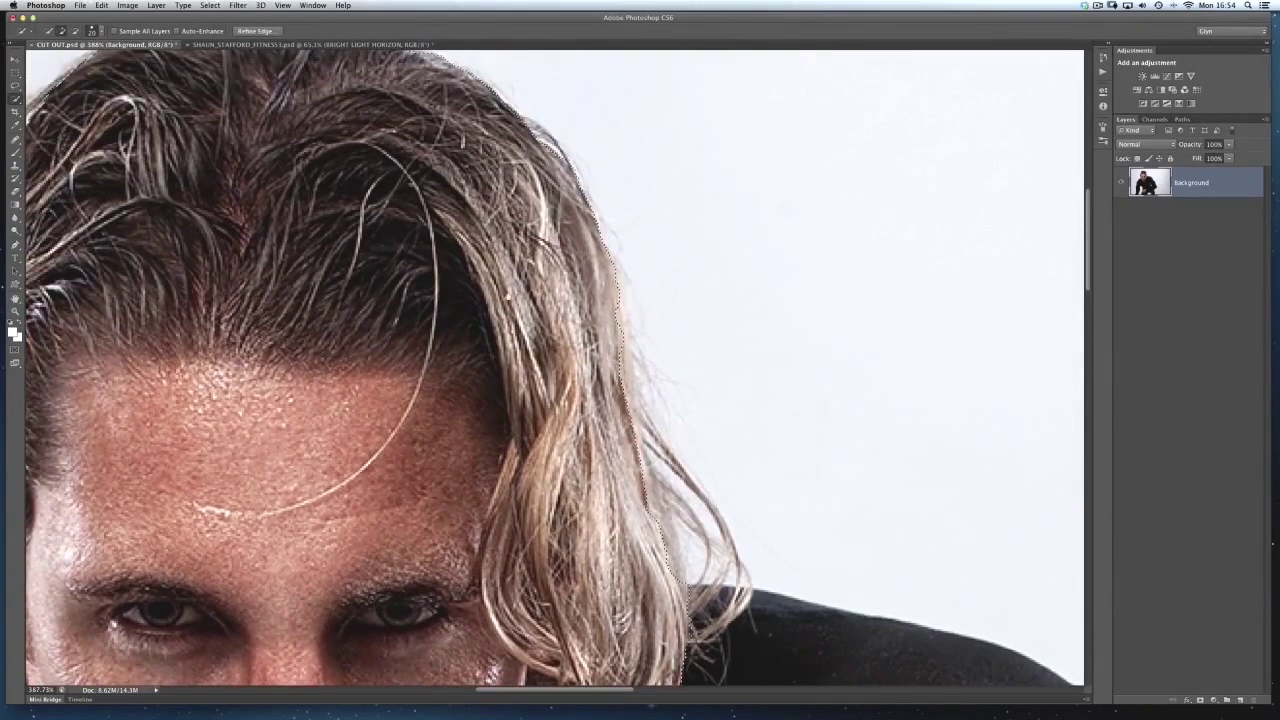
pyautogui.hscroll(-10, 555, 248)
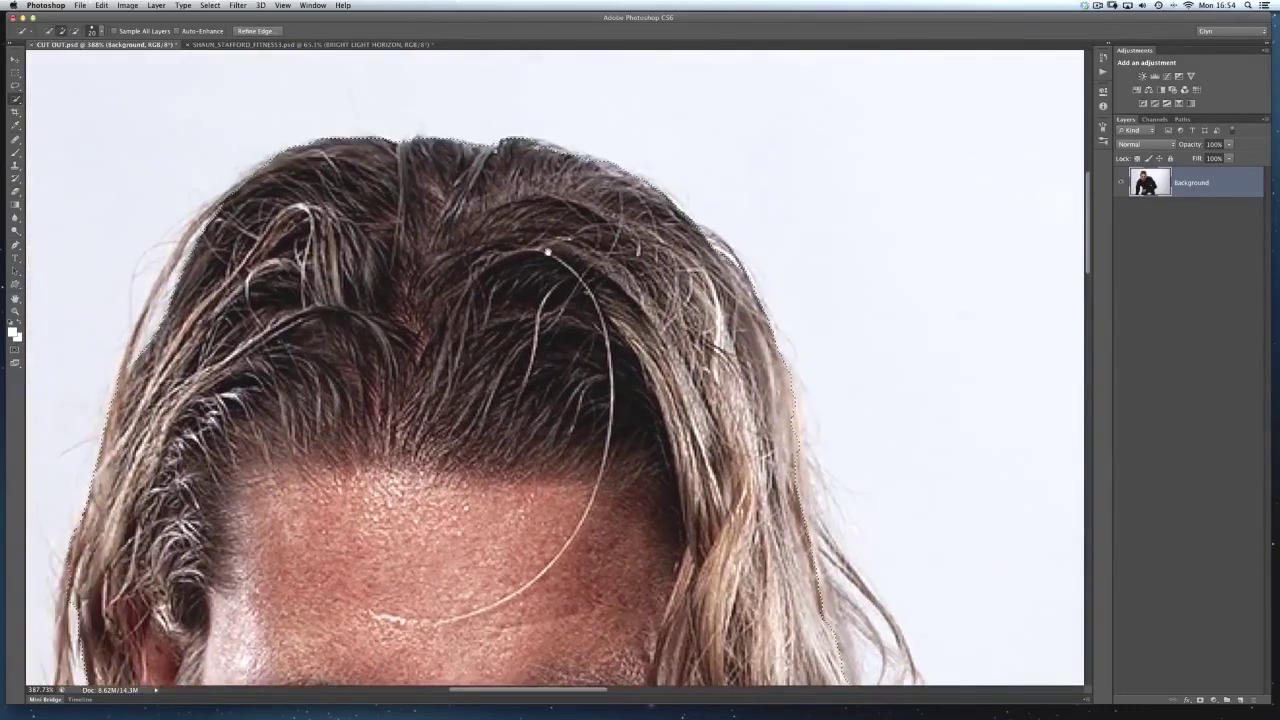
pyautogui.scroll(-7, 511, 289)
pyautogui.hscroll(-4, 511, 289)
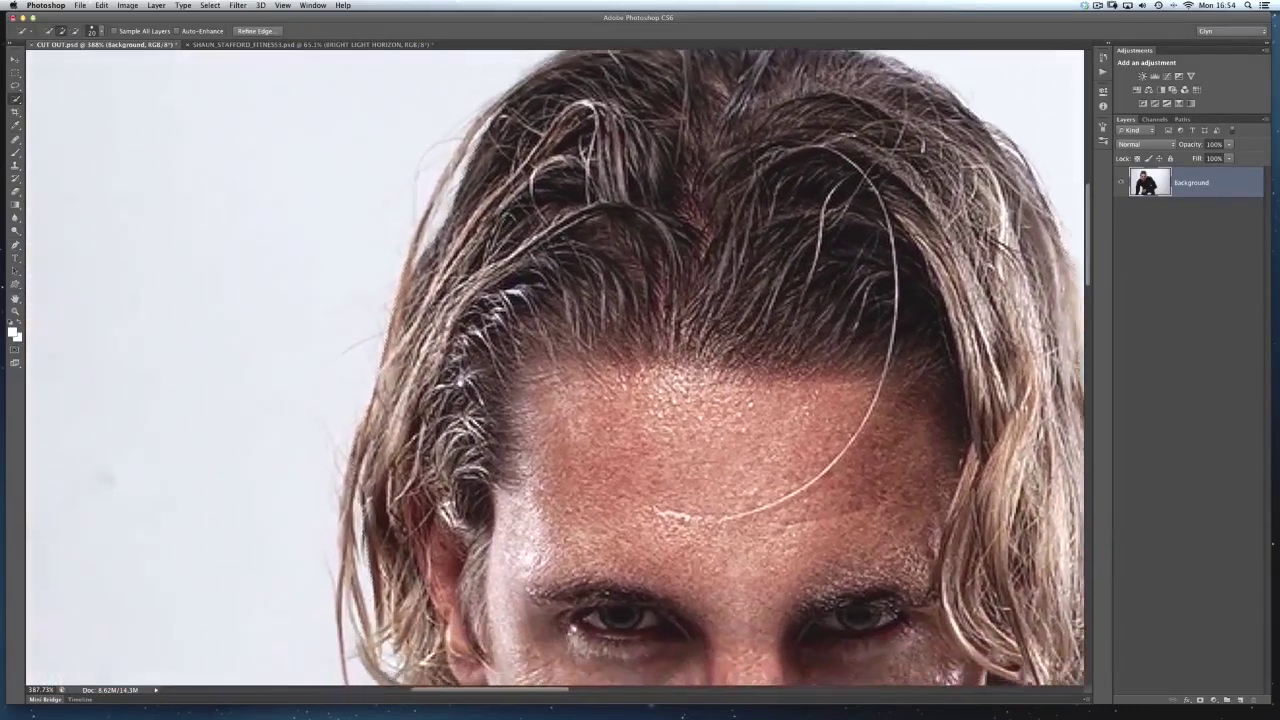
pyautogui.scroll(-2, 511, 289)
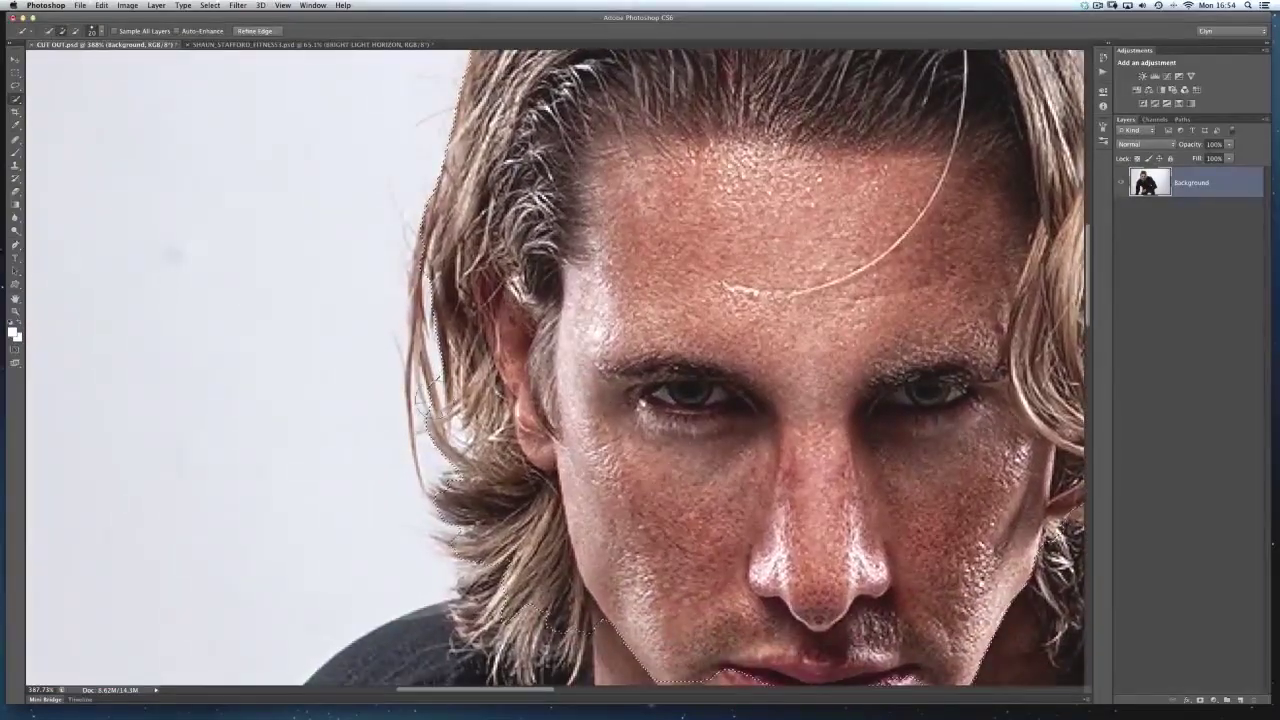
pyautogui.scroll(-1, 629, 368)
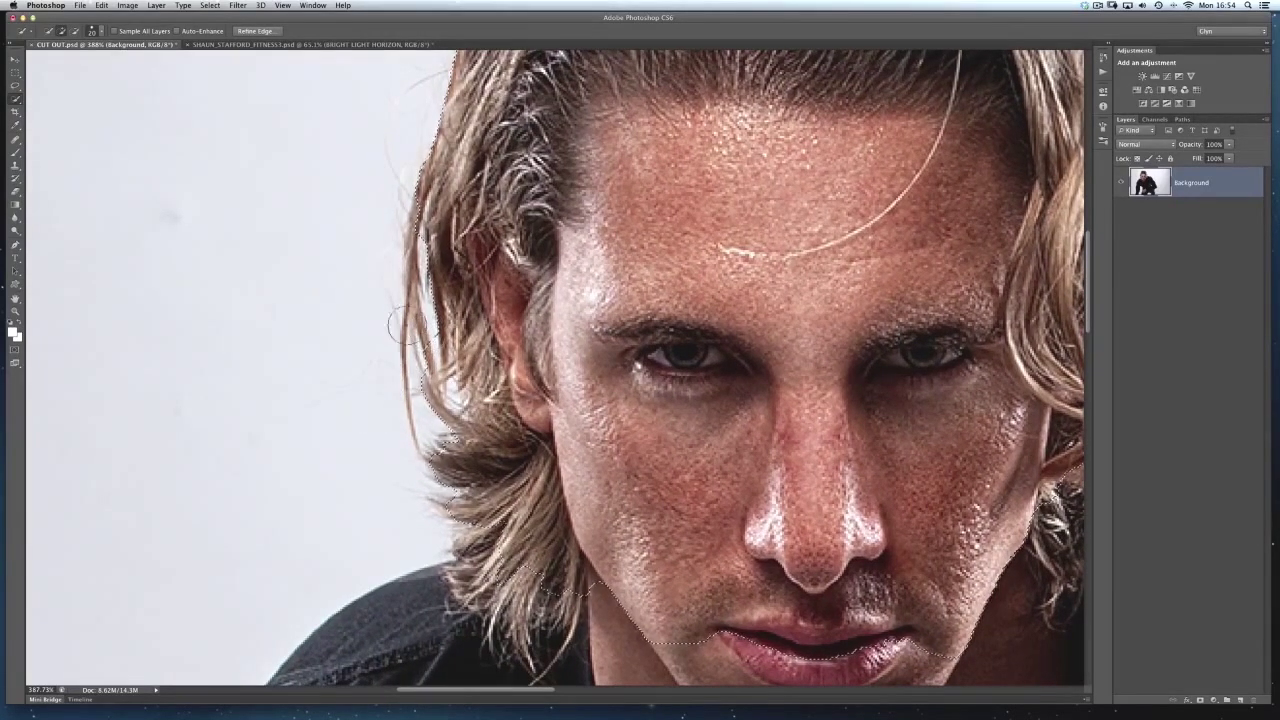
pyautogui.moveTo(434, 248); pyautogui.dragTo(414, 302)
pyautogui.moveTo(522, 410)
pyautogui.mouseDown()
pyautogui.moveTo(441, 497)
pyautogui.moveTo(460, 513)
pyautogui.moveTo(507, 463)
pyautogui.mouseUp()
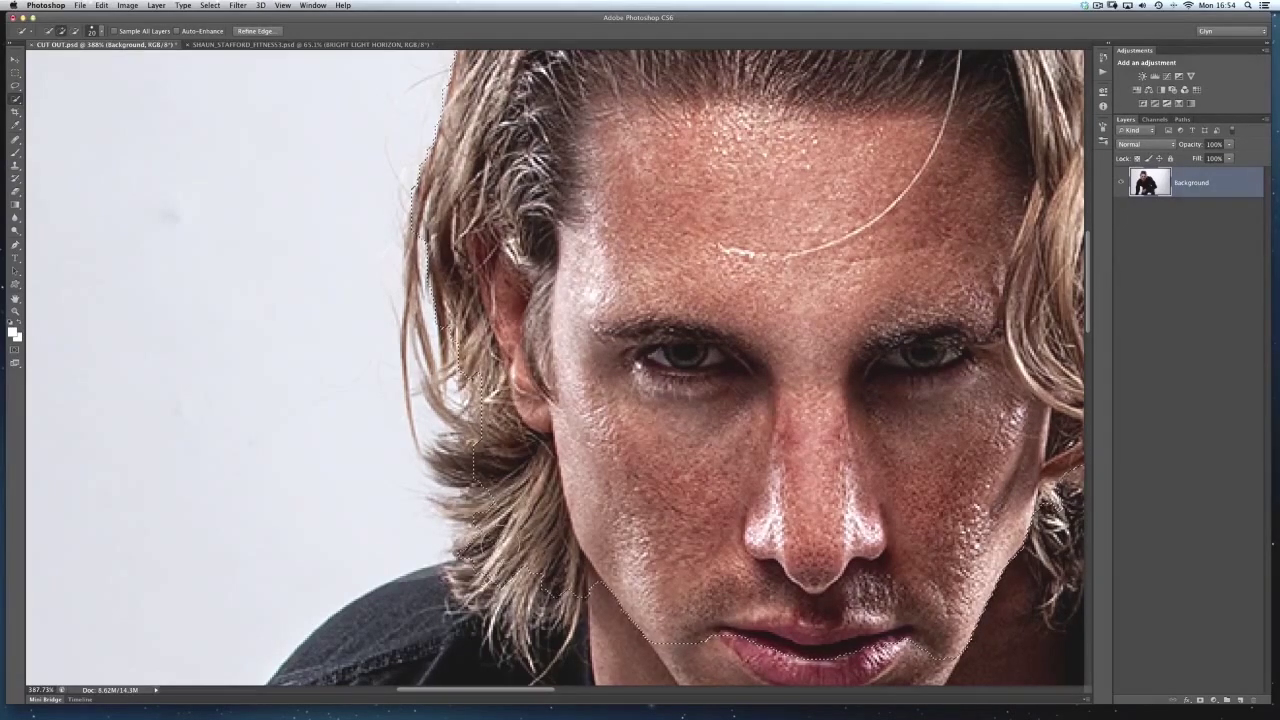
pyautogui.scroll(-3, 620, 390)
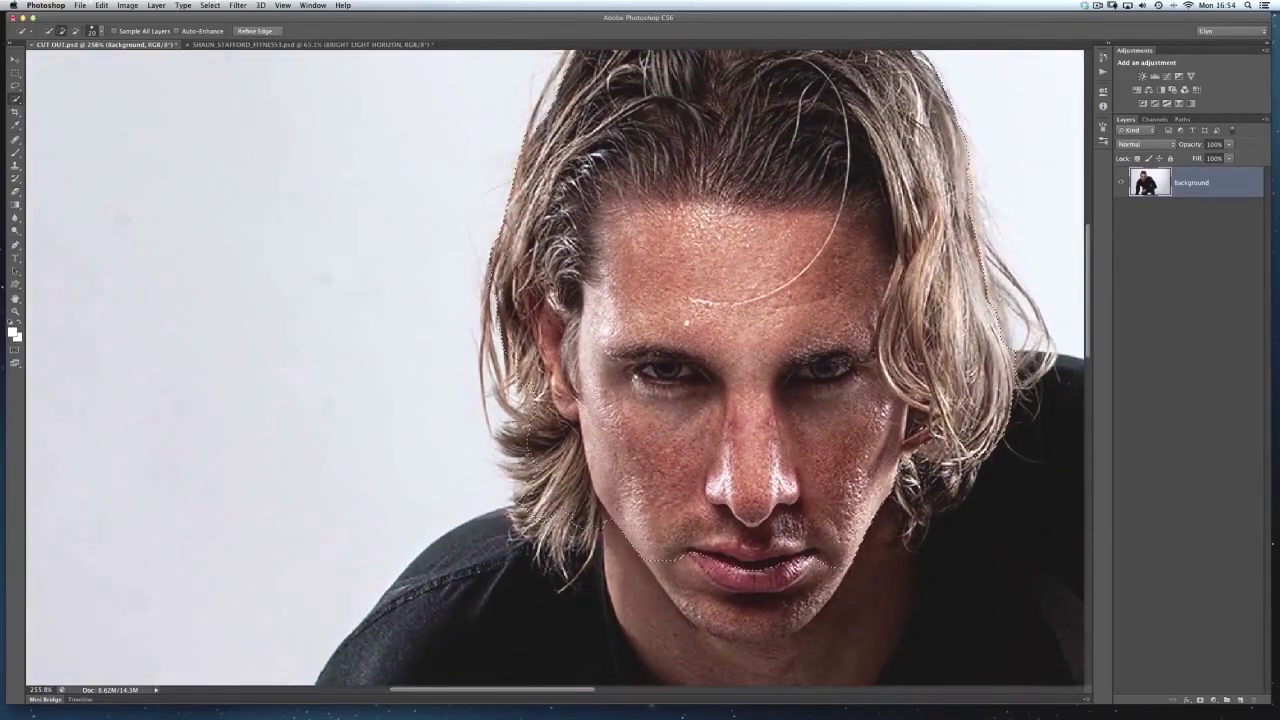
pyautogui.scroll(-2, 555, 370)
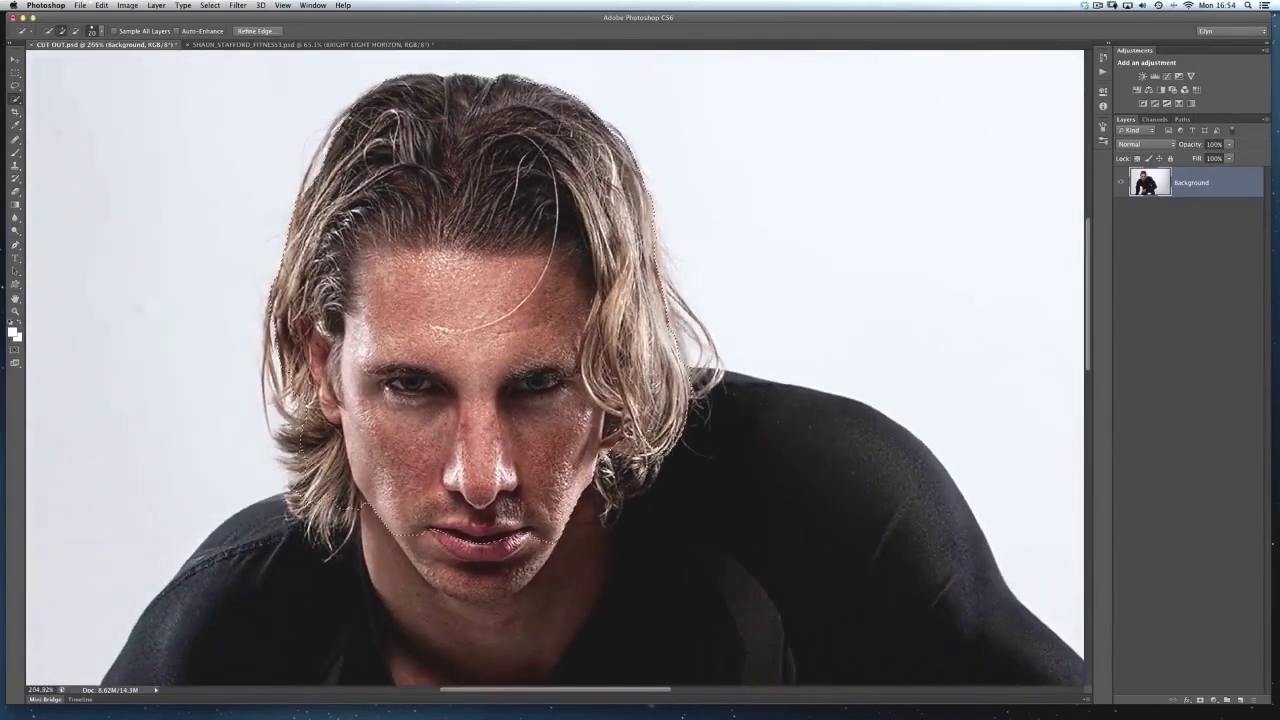
# Step: Open Refine Edge for the head selection, keep the On White view and place the dialog beside the head
pyautogui.click(254, 31)
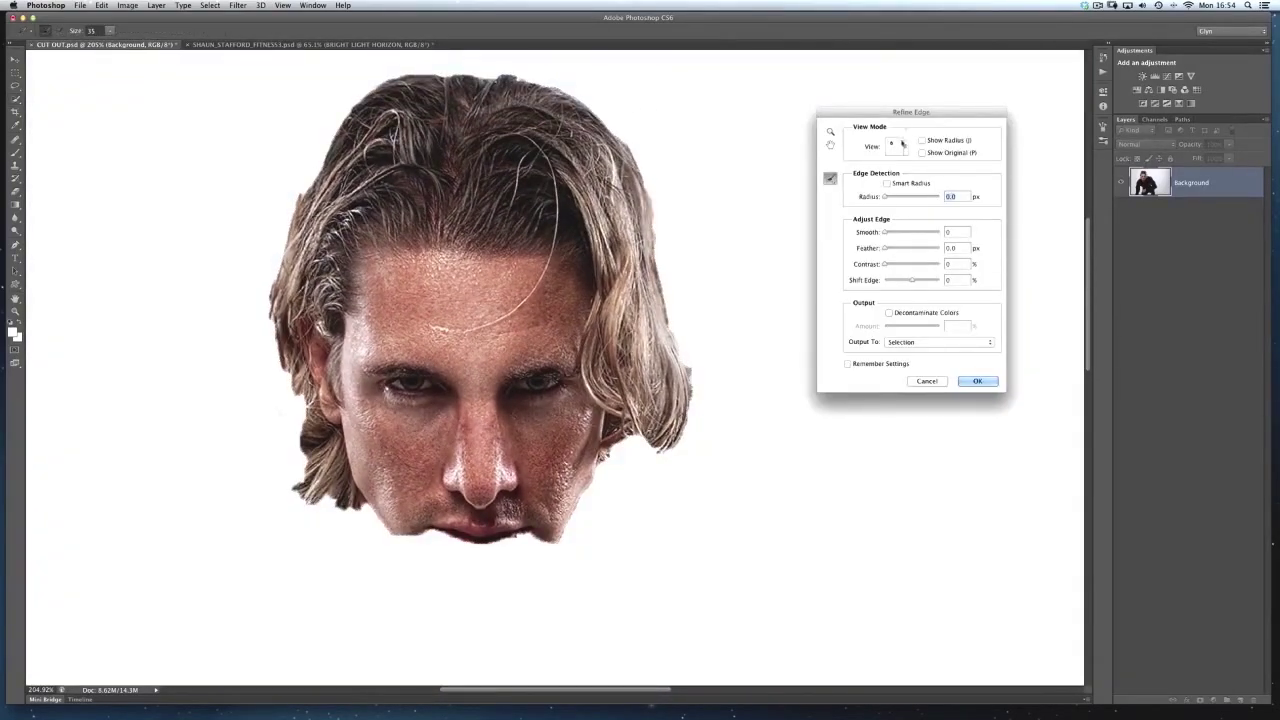
pyautogui.click(896, 145)
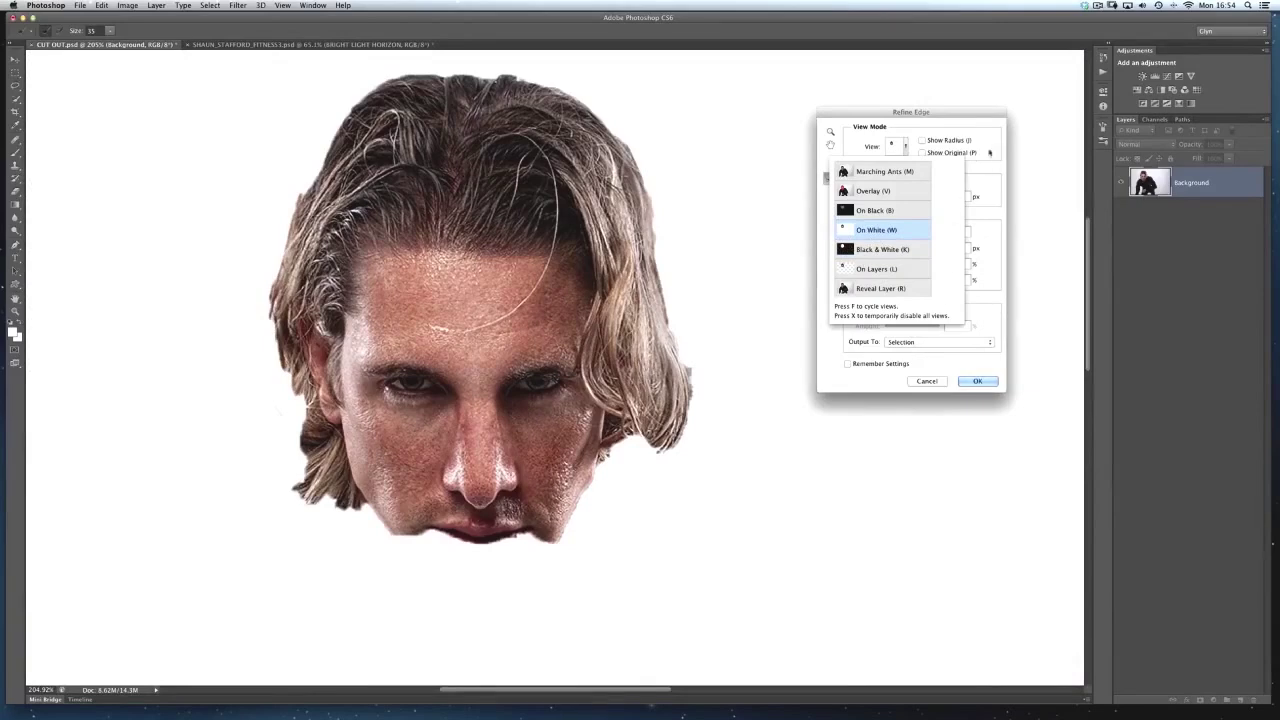
pyautogui.click(988, 146)
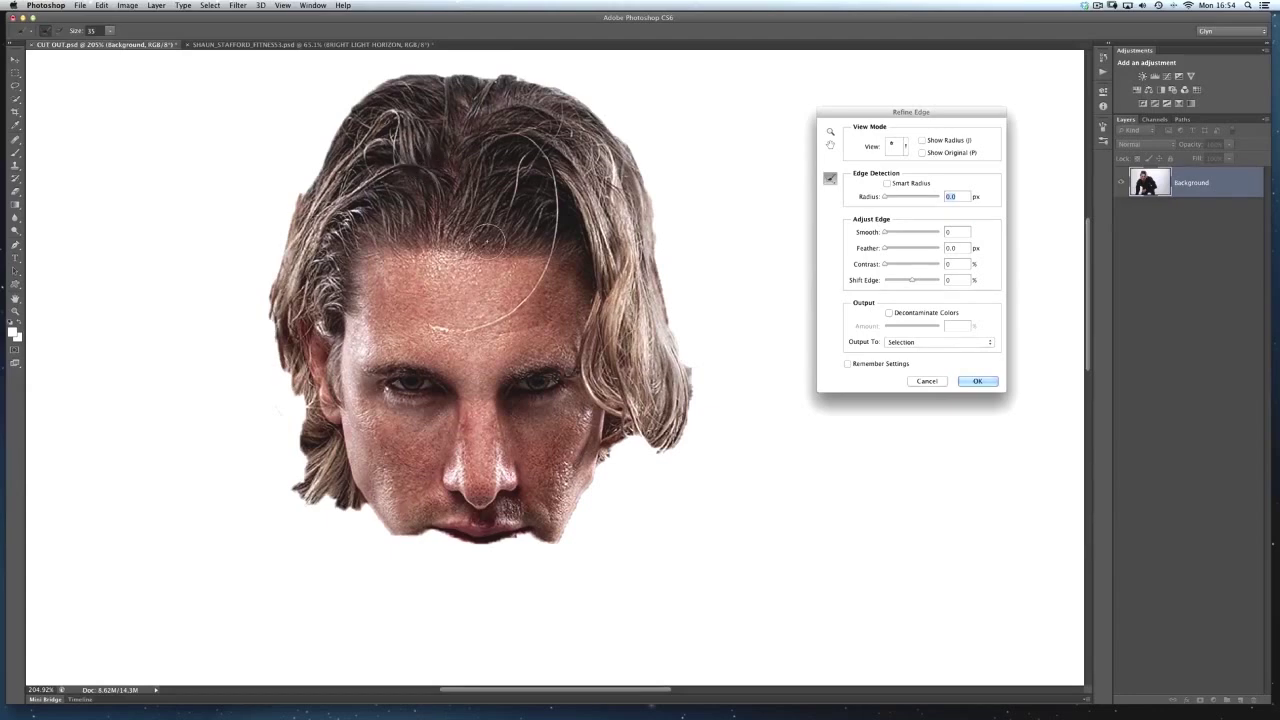
pyautogui.scroll(2, 487, 238)
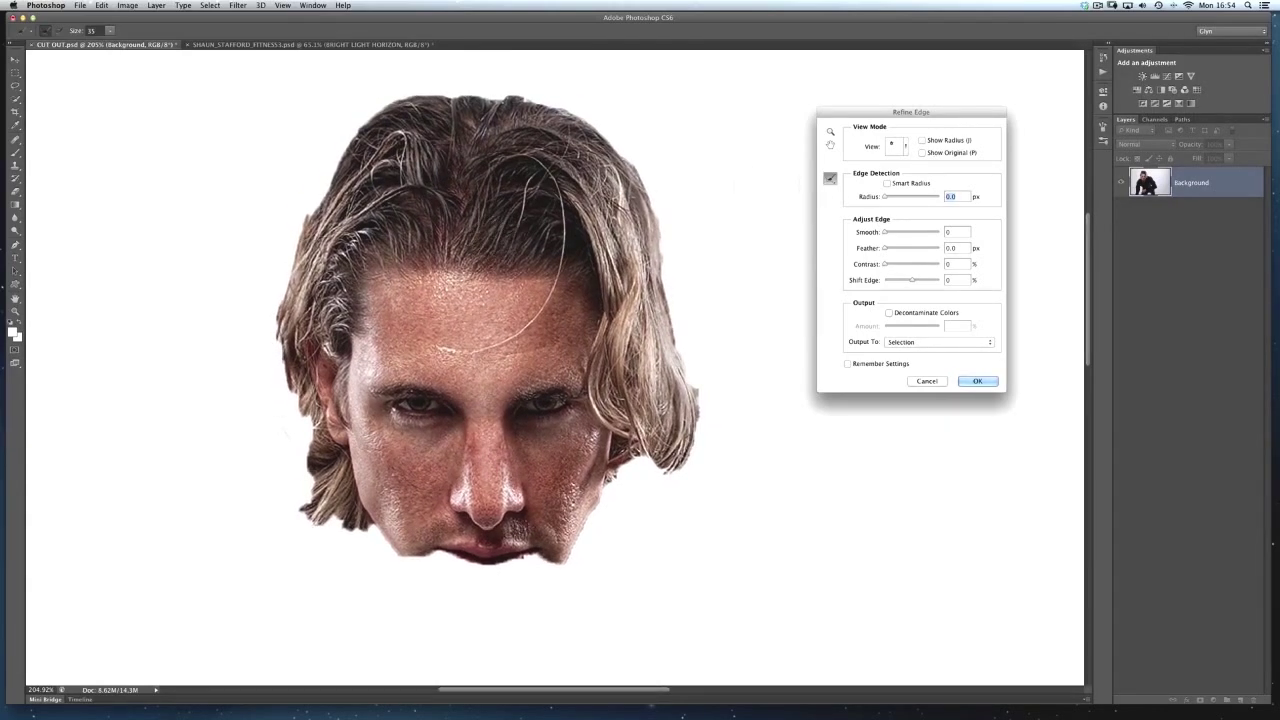
pyautogui.moveTo(903, 112); pyautogui.dragTo(813, 112)
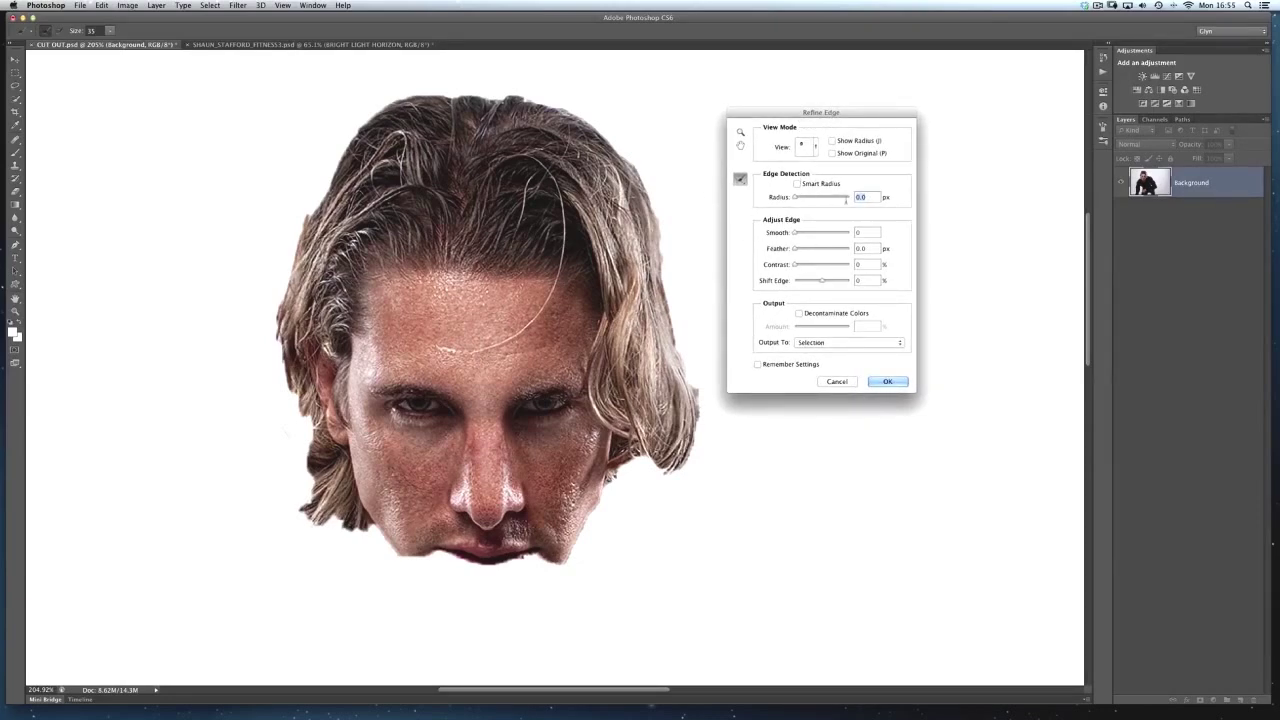
pyautogui.moveTo(784, 112); pyautogui.dragTo(795, 147)
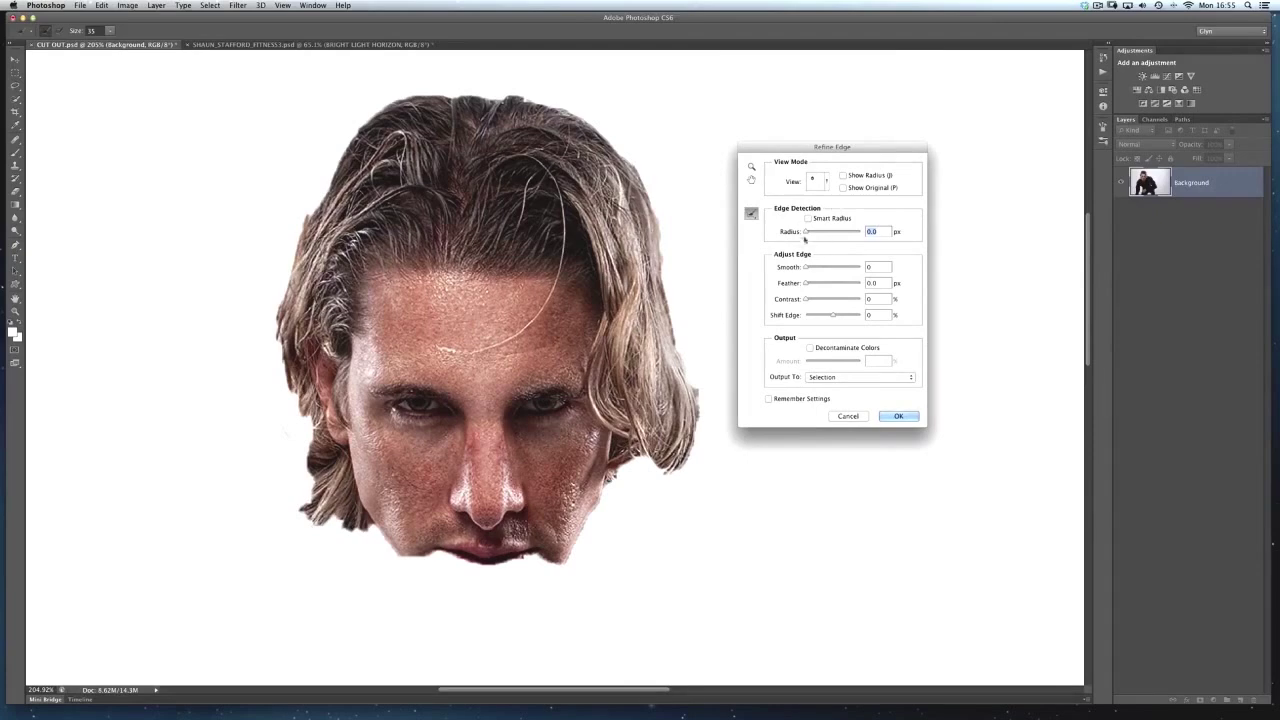
# Step: Set the edge detection radius to 15.9 px and enable Smart Radius
pyautogui.moveTo(808, 232); pyautogui.dragTo(820, 232)
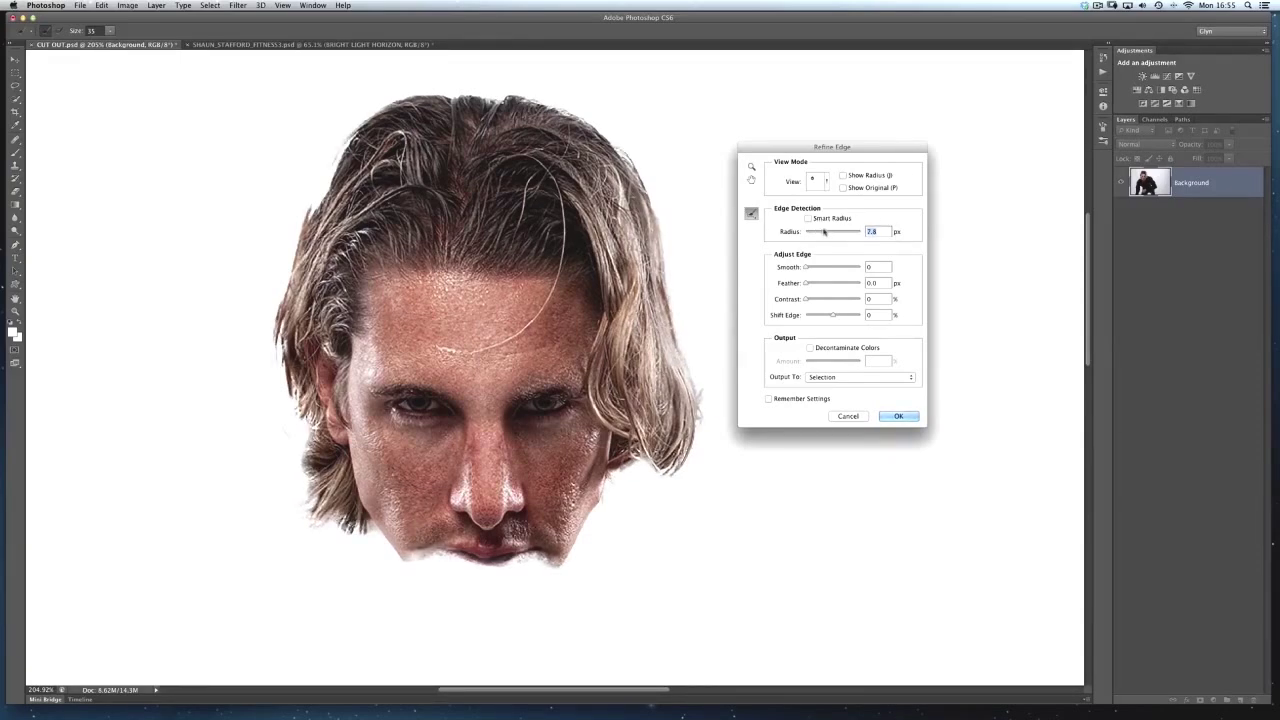
pyautogui.moveTo(825, 232); pyautogui.dragTo(833, 235)
pyautogui.moveTo(811, 155); pyautogui.dragTo(817, 150)
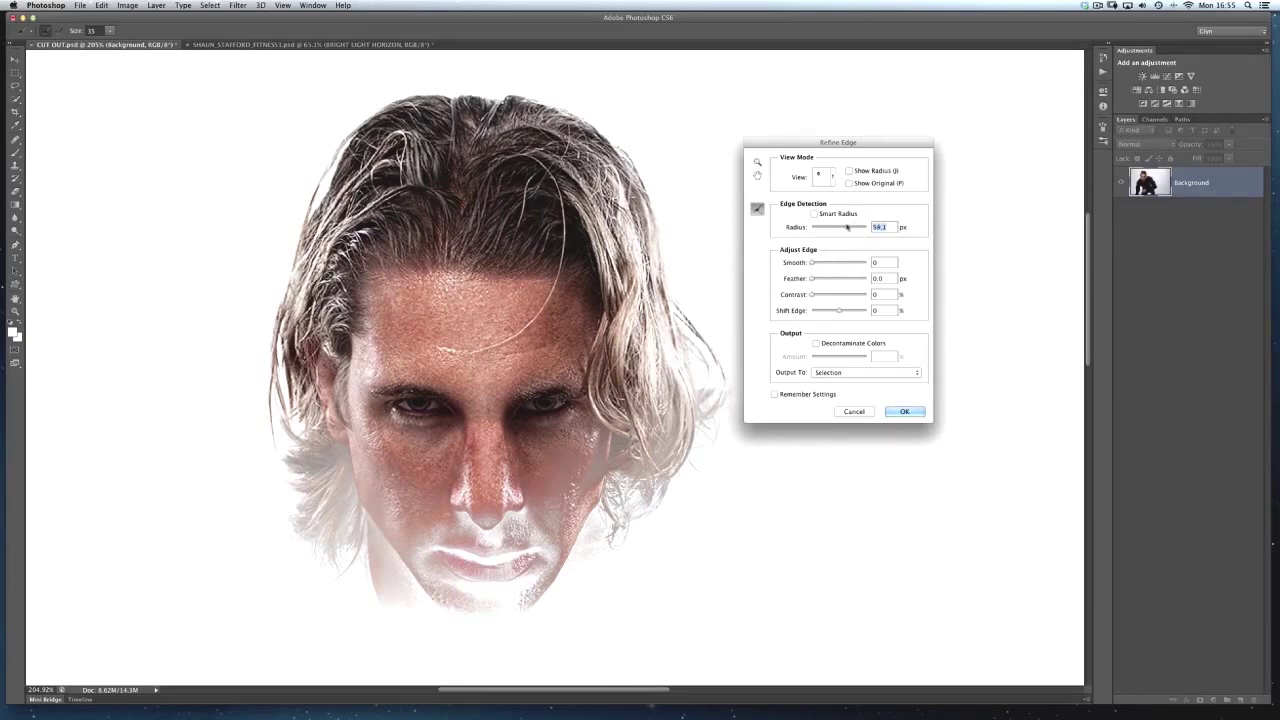
pyautogui.moveTo(843, 229); pyautogui.dragTo(837, 230)
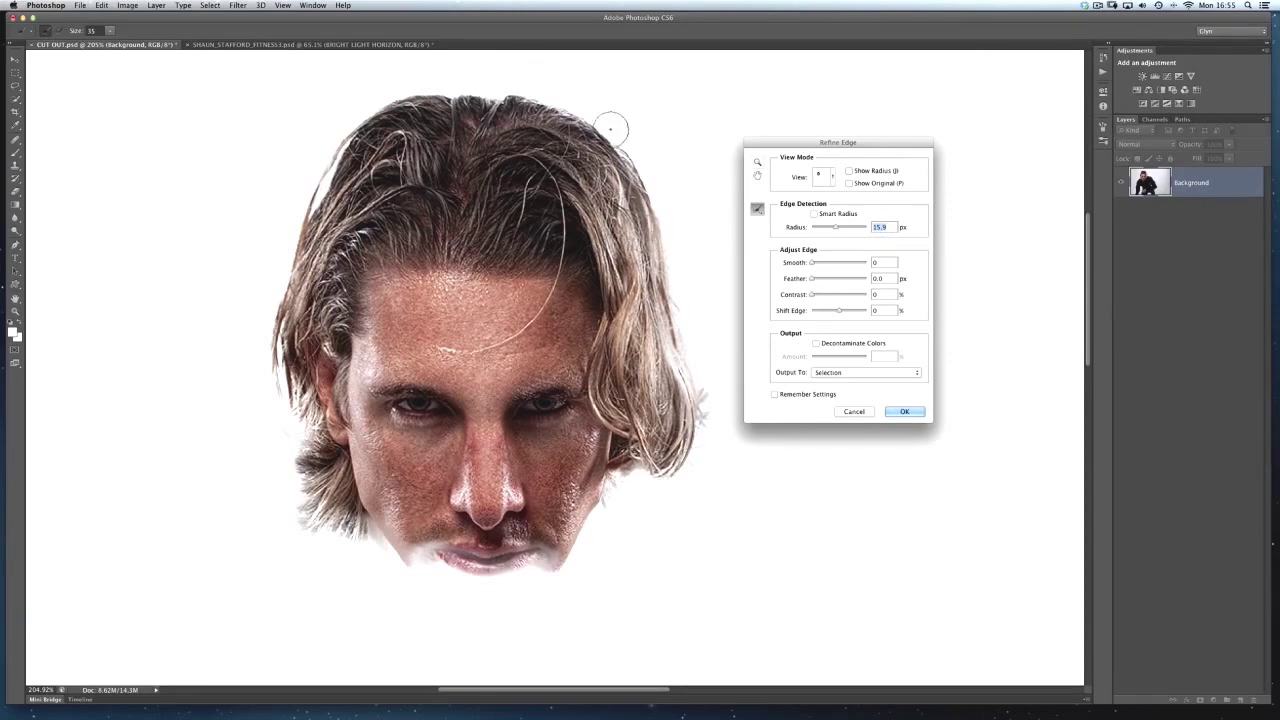
pyautogui.click(814, 215)
pyautogui.click(814, 214)
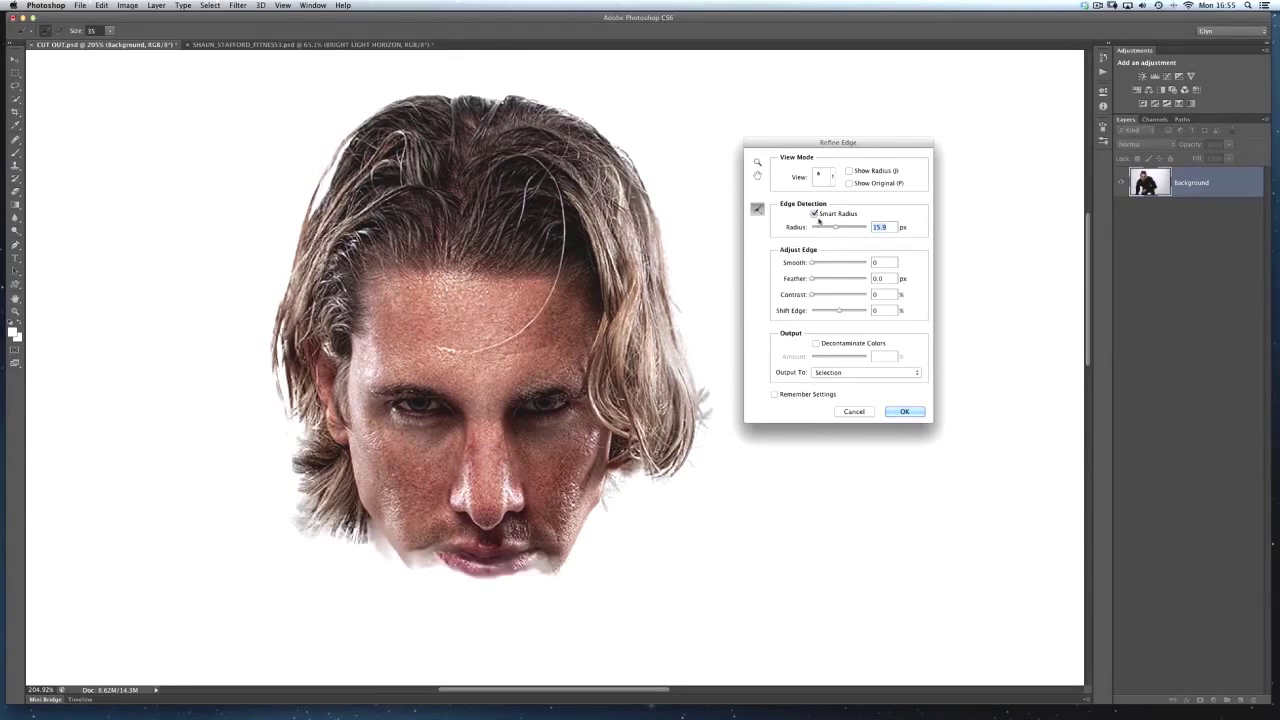
pyautogui.click(814, 214)
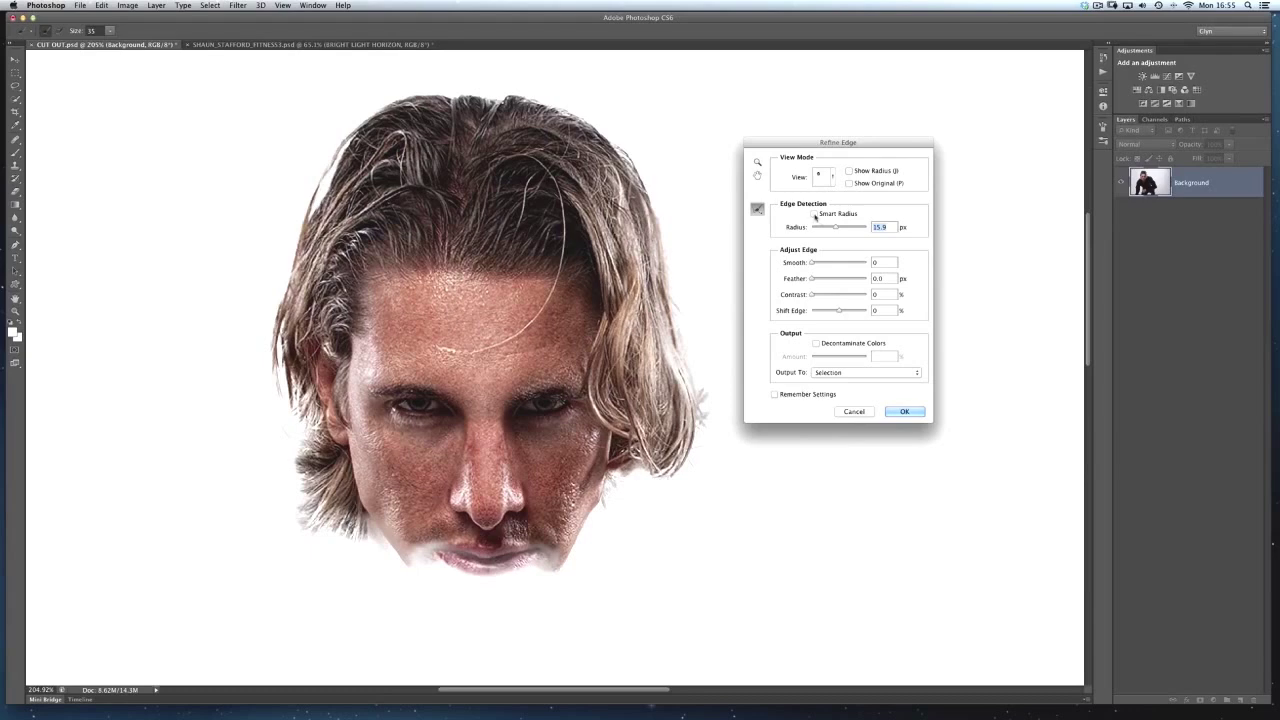
pyautogui.click(814, 214)
pyautogui.click(814, 214)
pyautogui.click(814, 214)
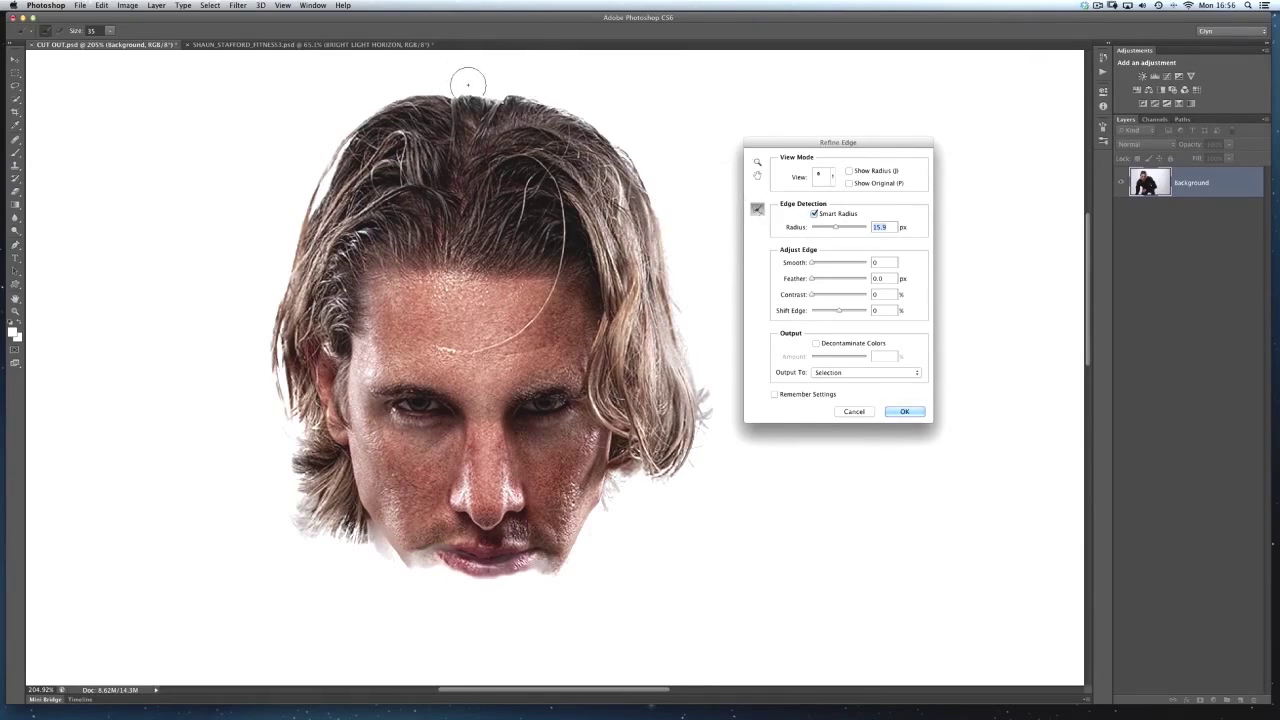
# Step: Brush the Refine Radius tool around the outer edge of the hair on both sides to recover the fine strands
pyautogui.moveTo(464, 83)
pyautogui.mouseDown()
pyautogui.moveTo(611, 120)
pyautogui.moveTo(589, 106)
pyautogui.moveTo(641, 162)
pyautogui.moveTo(636, 150)
pyautogui.moveTo(714, 404)
pyautogui.moveTo(715, 355)
pyautogui.moveTo(722, 366)
pyautogui.moveTo(667, 203)
pyautogui.moveTo(619, 122)
pyautogui.moveTo(490, 81)
pyautogui.moveTo(428, 82)
pyautogui.moveTo(469, 84)
pyautogui.moveTo(358, 104)
pyautogui.moveTo(306, 189)
pyautogui.moveTo(316, 156)
pyautogui.moveTo(261, 390)
pyautogui.moveTo(269, 285)
pyautogui.moveTo(275, 515)
pyautogui.mouseUp()
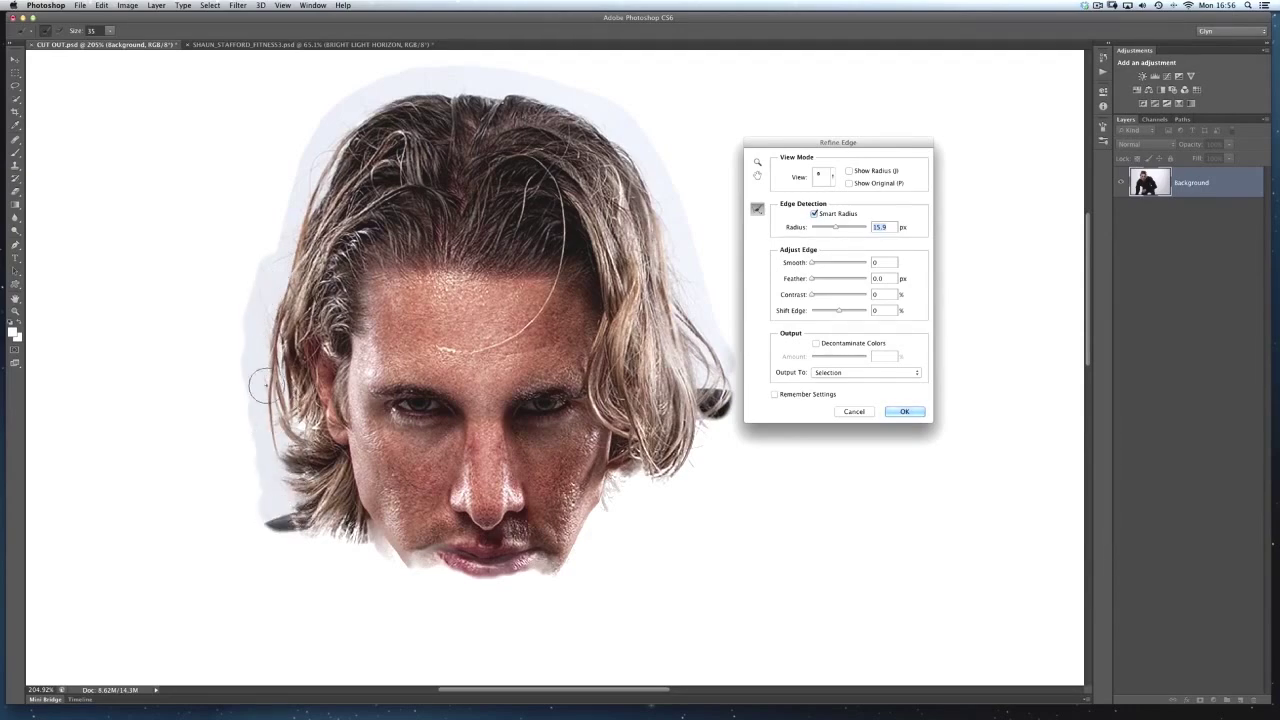
pyautogui.moveTo(277, 258); pyautogui.dragTo(301, 193)
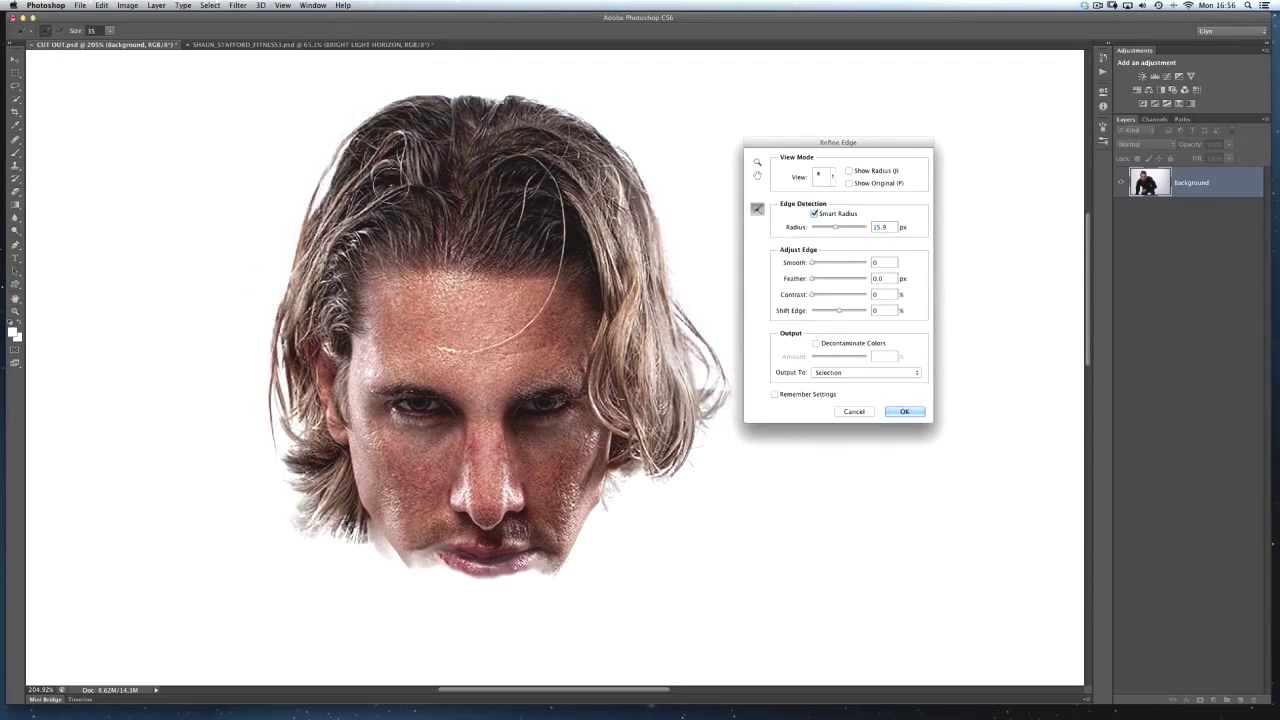
# Step: Check the hair edge in the Black & White view, return to On White, and output the refined edge as a Selection
pyautogui.click(834, 178)
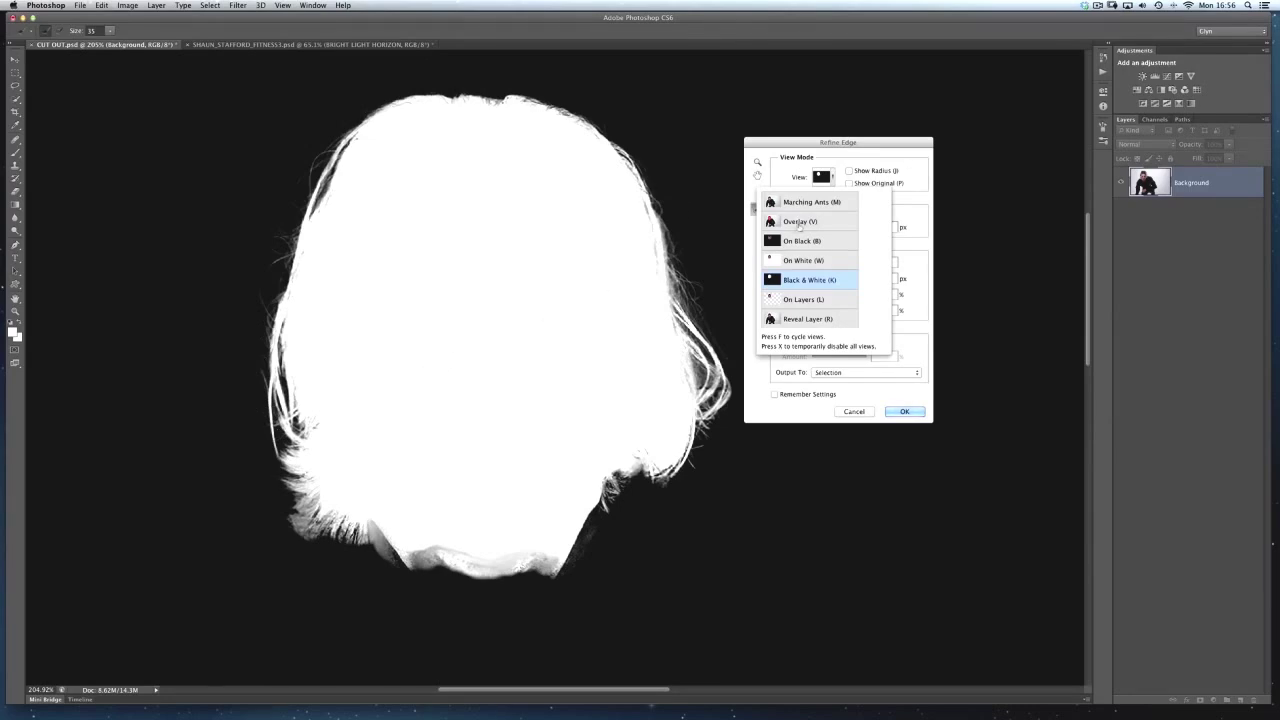
pyautogui.press('w')
pyautogui.press('Return')
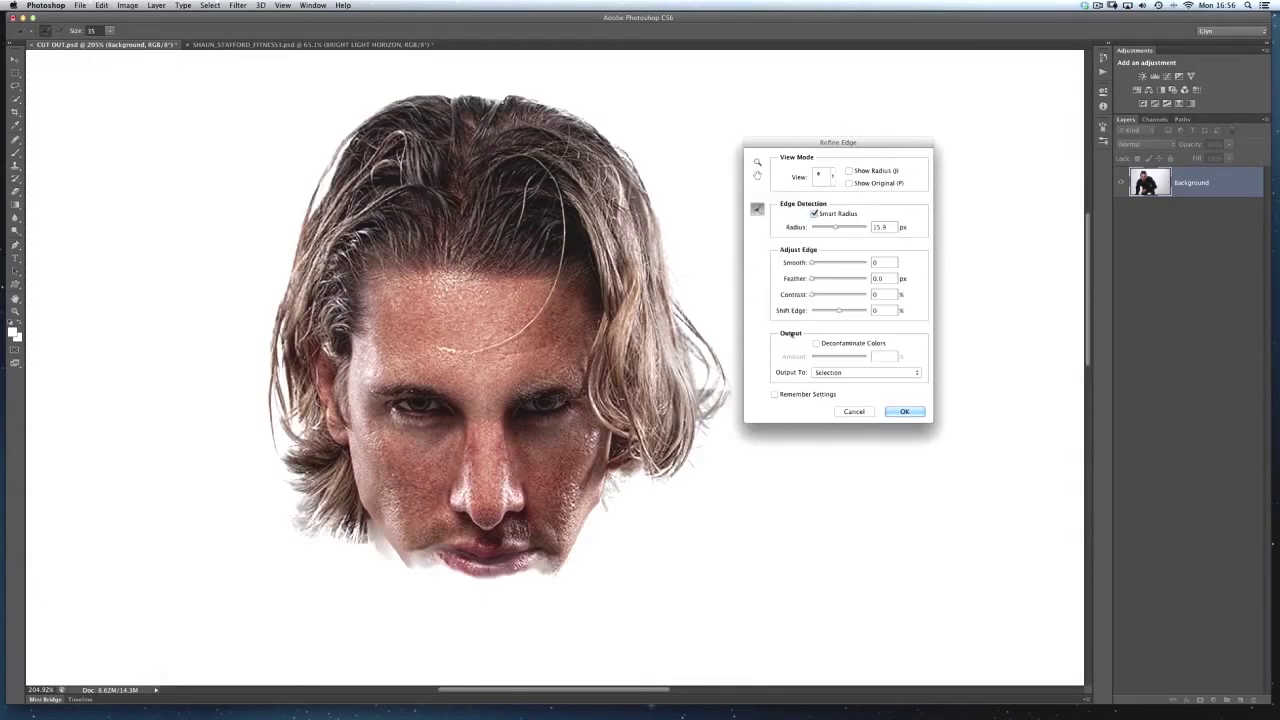
pyautogui.moveTo(765, 146); pyautogui.dragTo(729, 136)
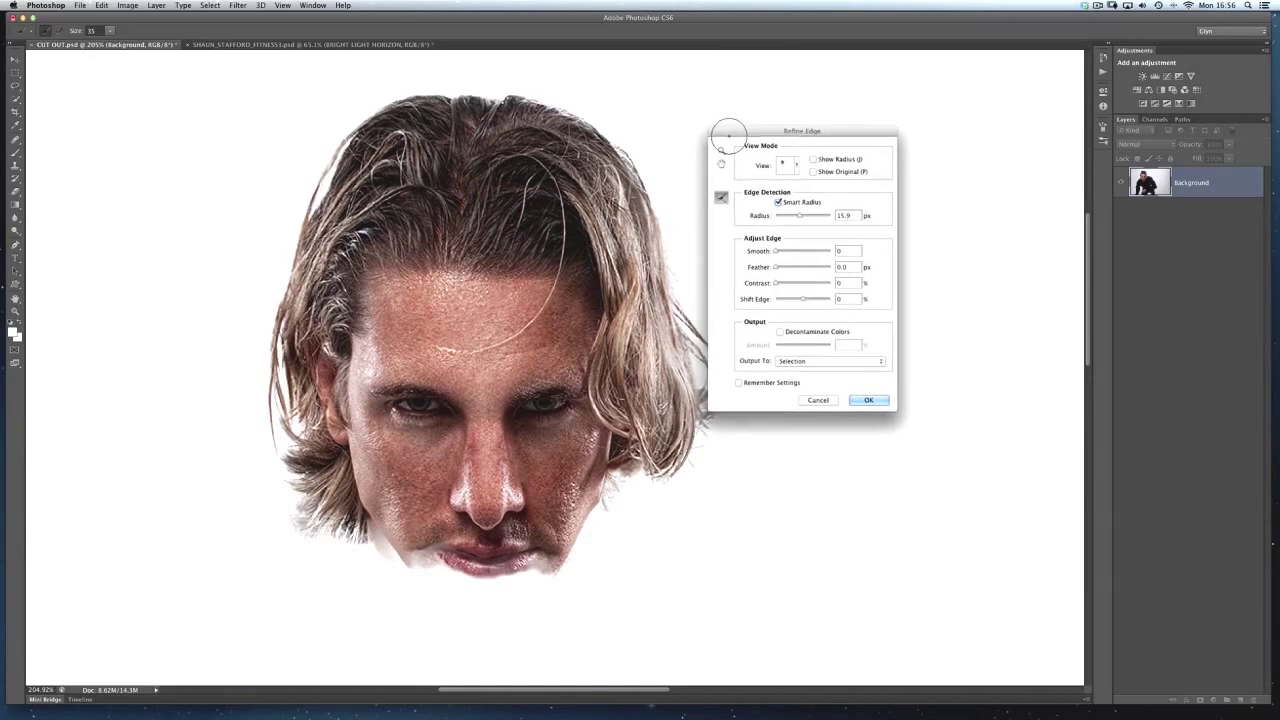
pyautogui.click(802, 362)
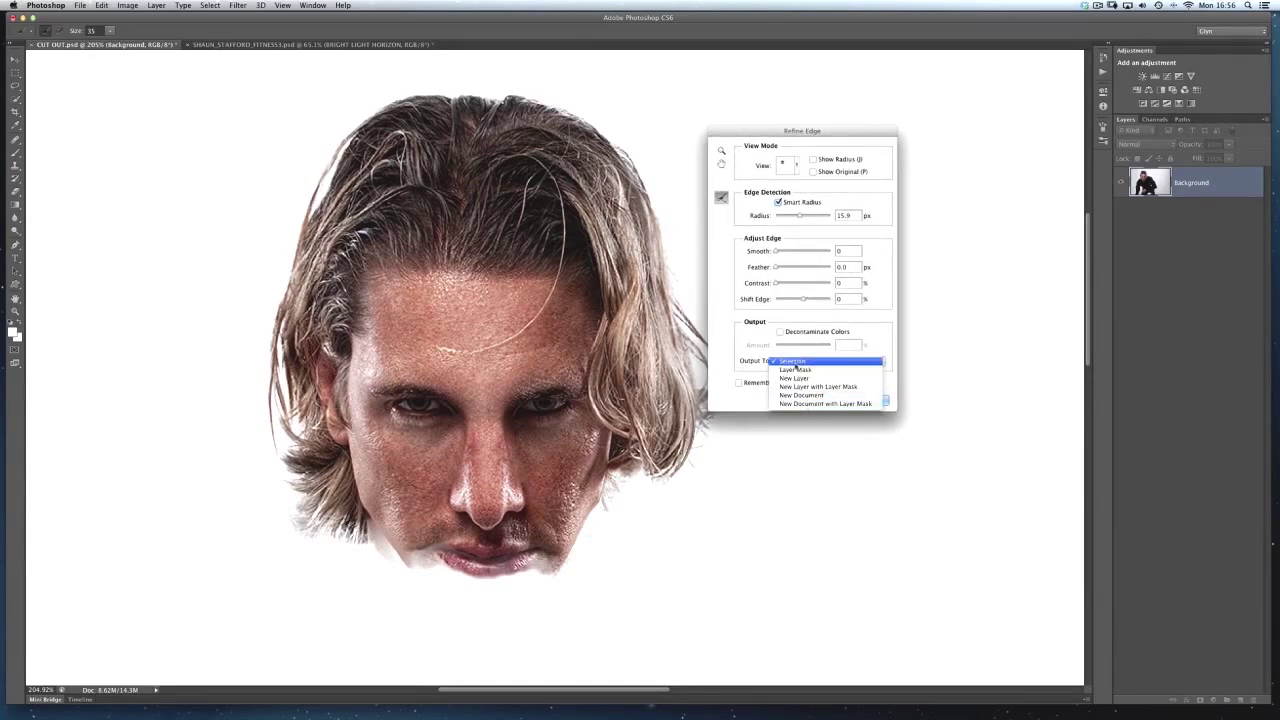
pyautogui.click(797, 362)
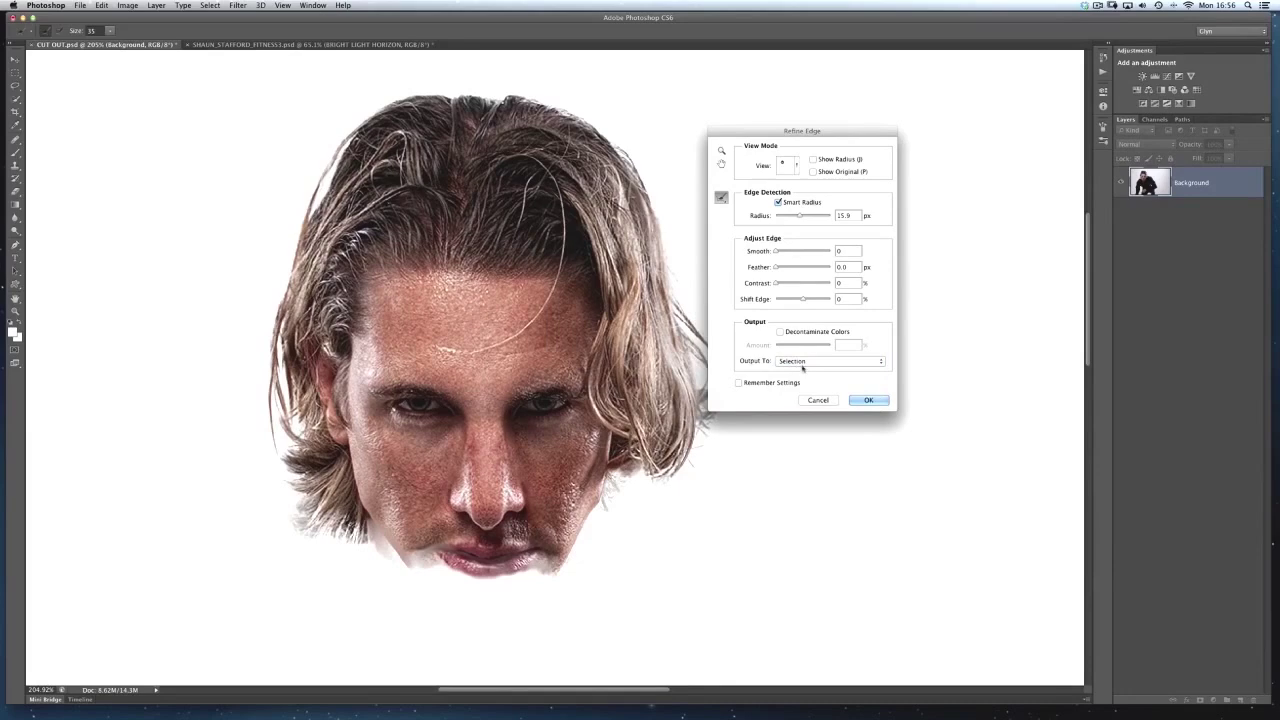
pyautogui.click(869, 400)
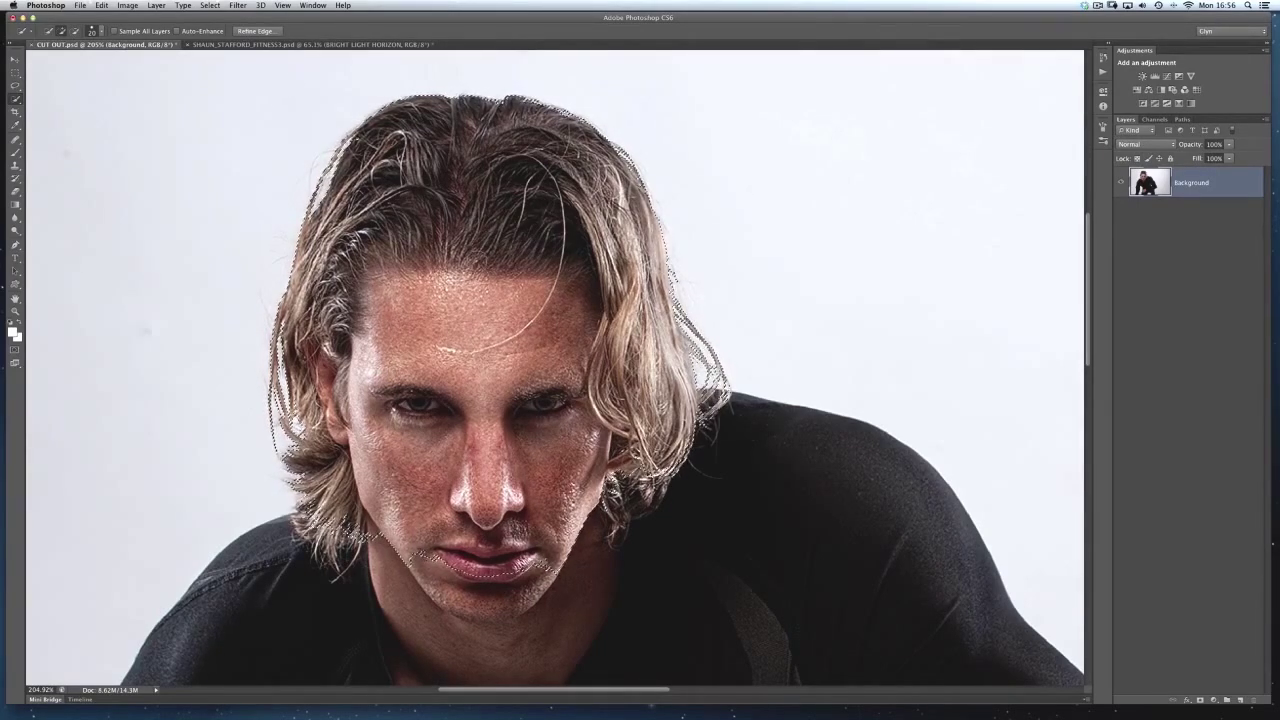
# Step: Save the refined hair selection as a channel named HEAD and deselect
pyautogui.click(210, 6)
pyautogui.click(225, 229)
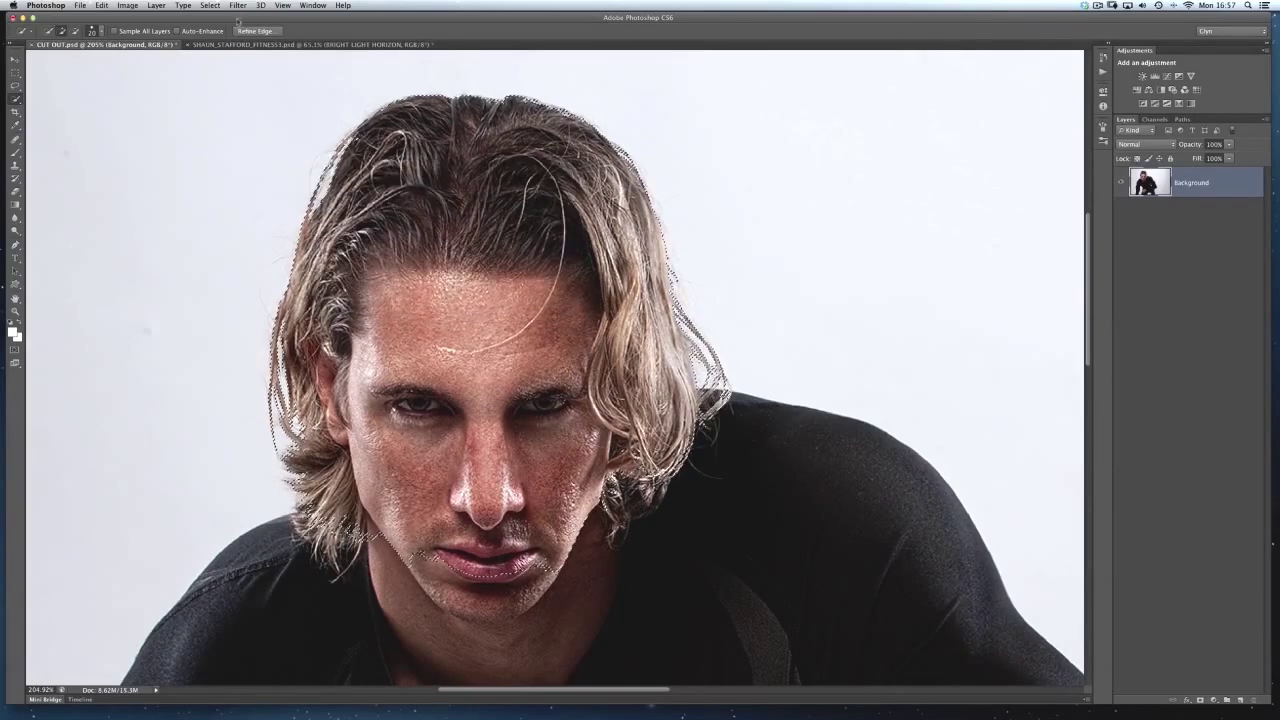
pyautogui.click(210, 6)
pyautogui.click(220, 29)
pyautogui.press('super+0')
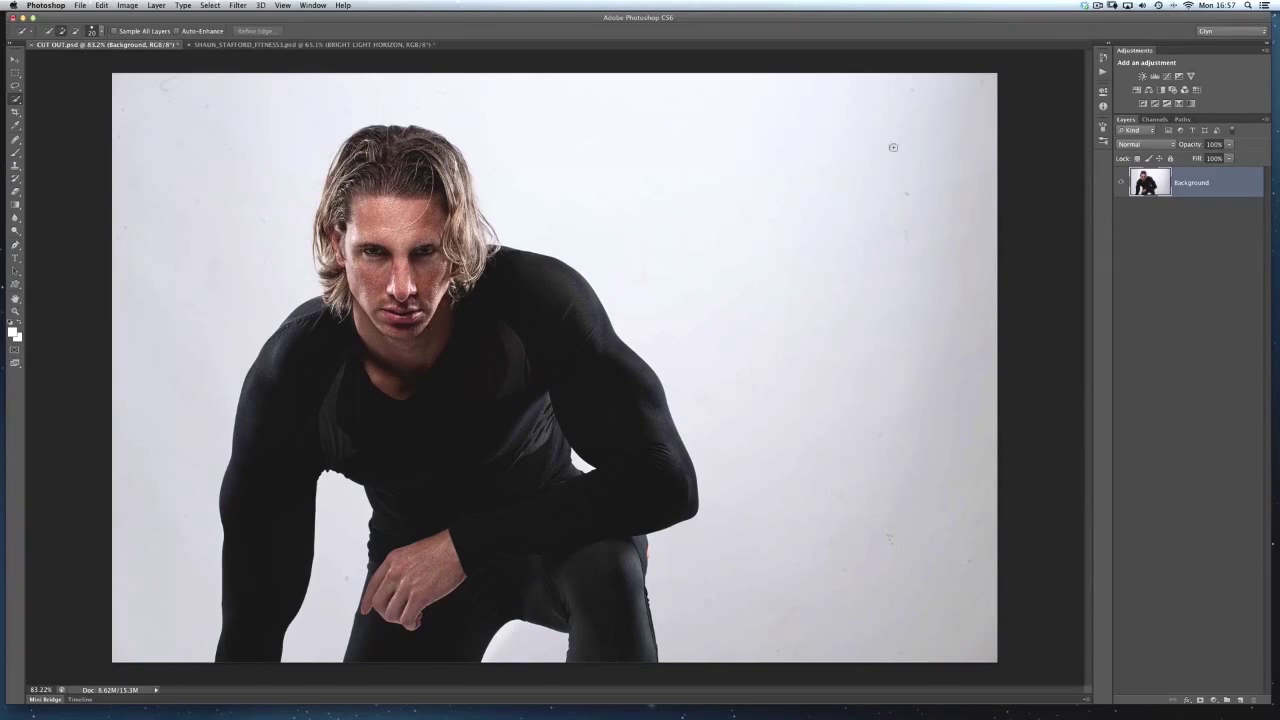
# Step: Compare the BODY and HEAD channels, and duplicate BODY as a new channel named COMPLETE
pyautogui.click(1156, 120)
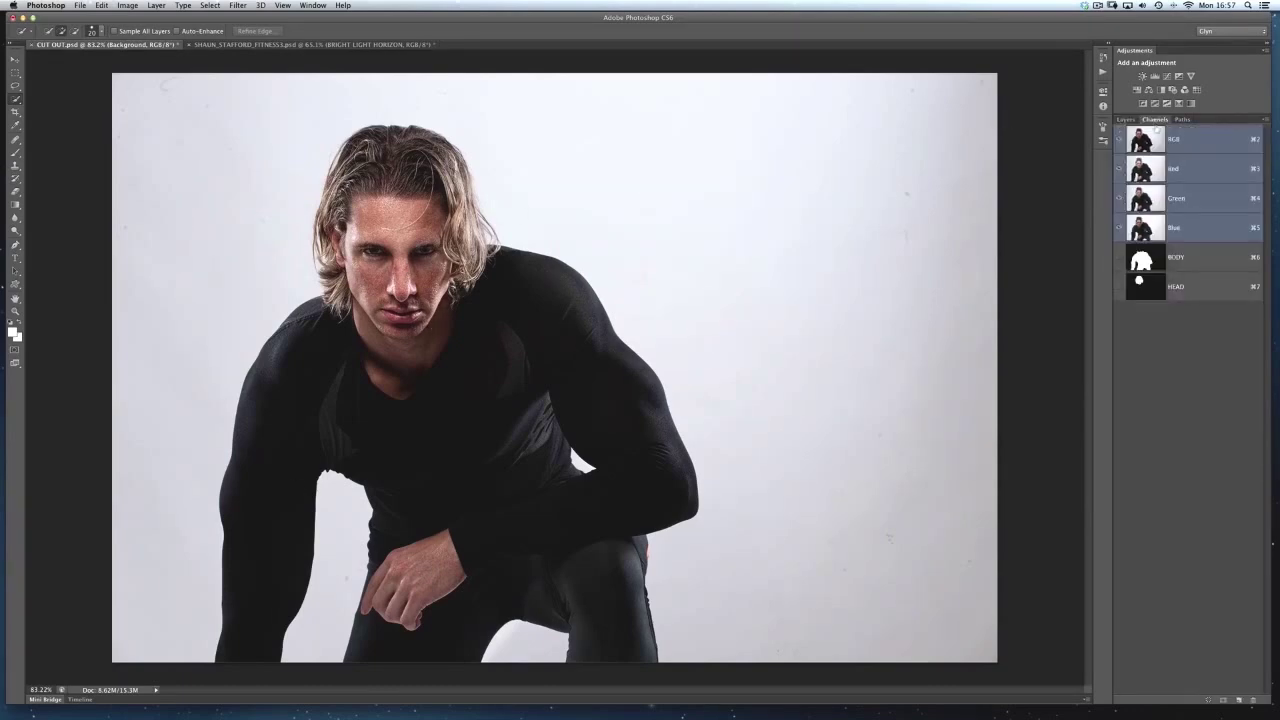
pyautogui.click(1145, 262)
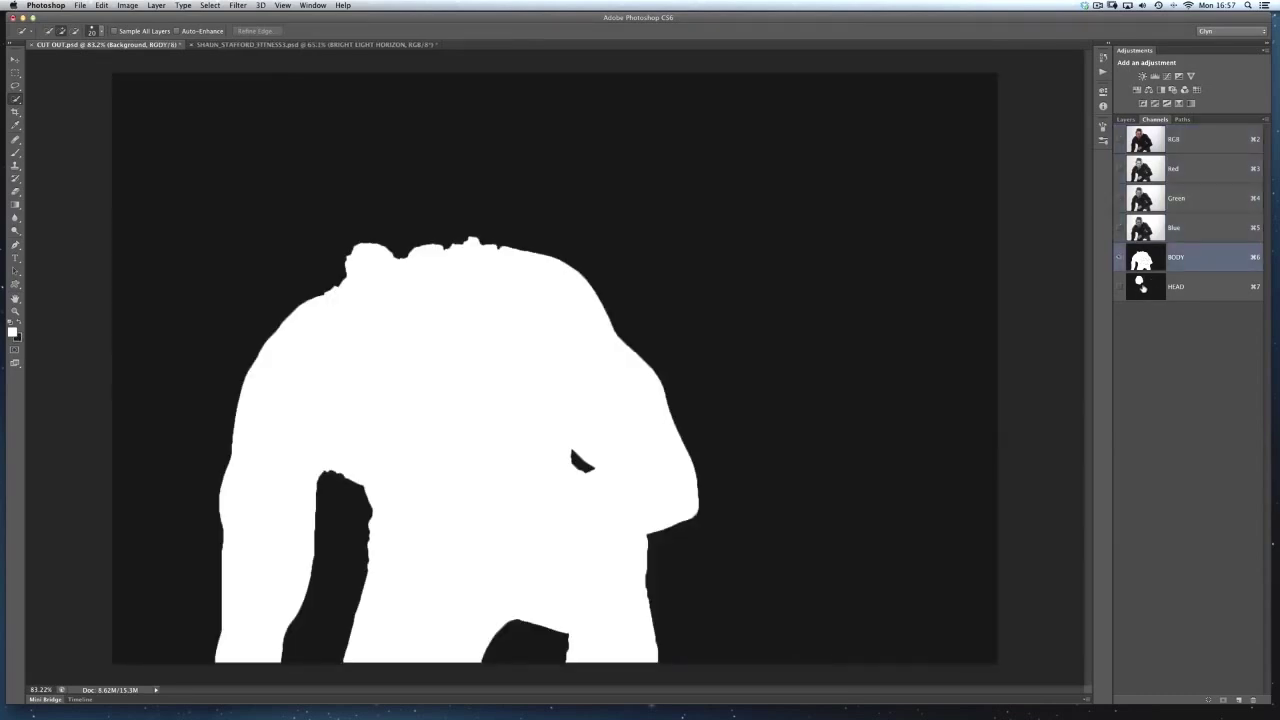
pyautogui.click(1143, 287)
pyautogui.click(1145, 262)
pyautogui.click(1146, 287)
pyautogui.click(1147, 260)
pyautogui.moveTo(1140, 264); pyautogui.dragTo(1238, 699)
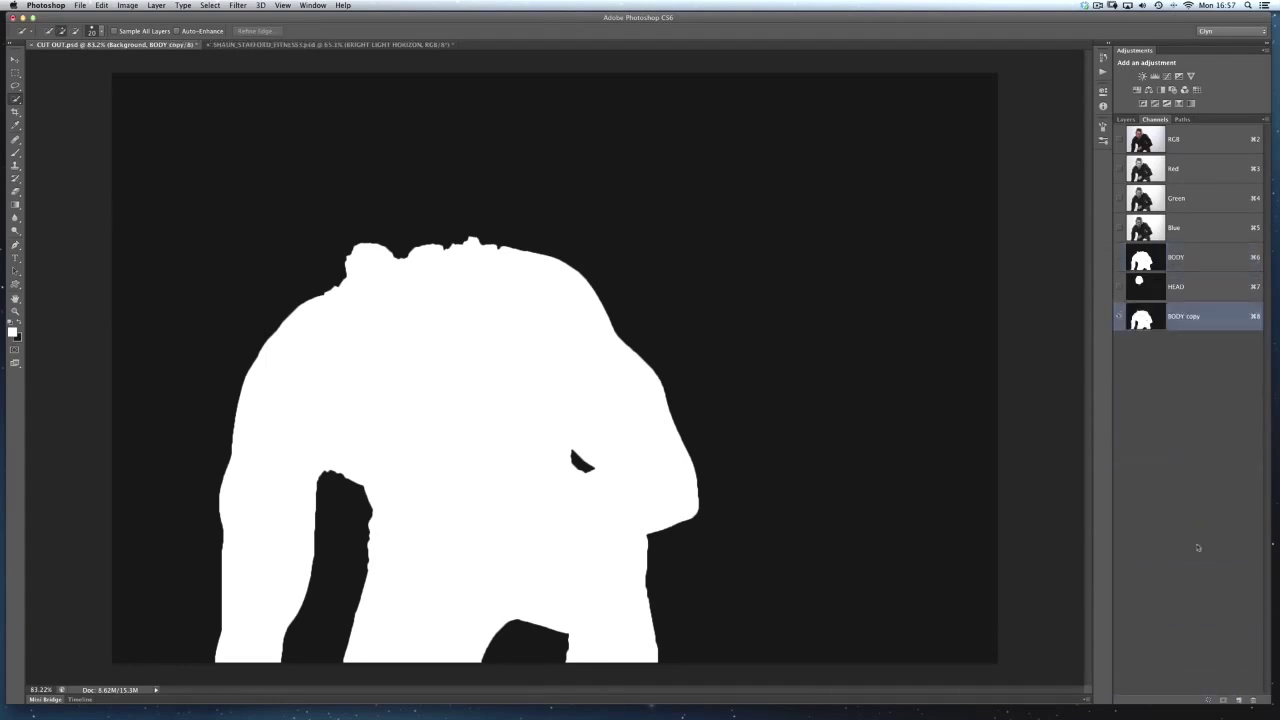
pyautogui.doubleClick(1183, 317)
pyautogui.write('COMPLETE')
pyautogui.press('Return')
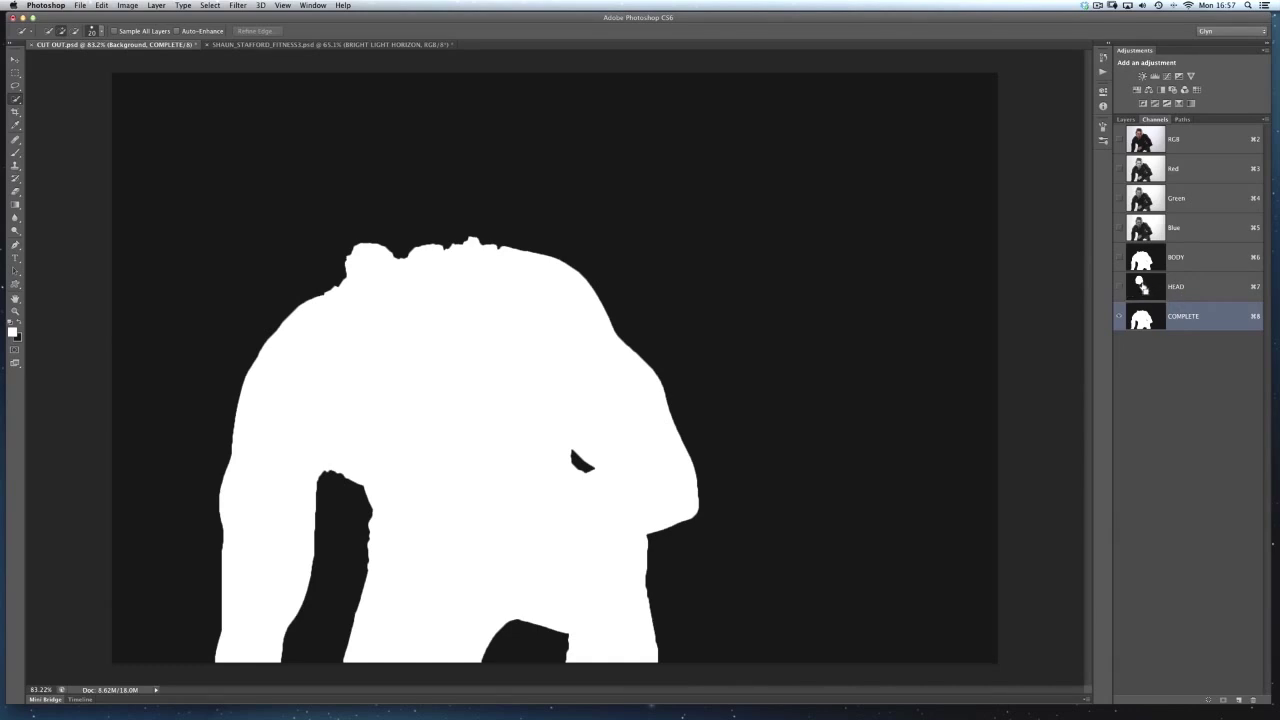
# Step: Load the HEAD channel as a selection, fill it with white at 100% in the COMPLETE channel, and return to the full-colour layer
pyautogui.keyDown('super'); pyautogui.click(1141, 290); pyautogui.keyUp('super')
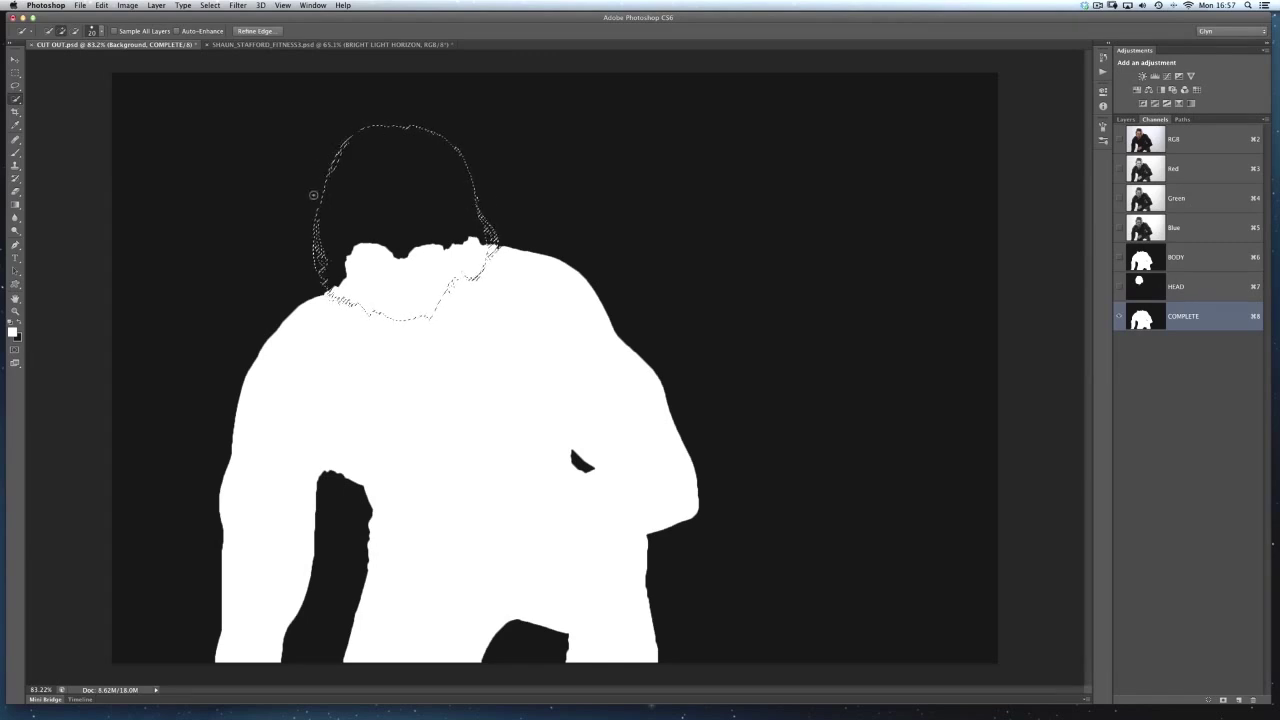
pyautogui.click(102, 5)
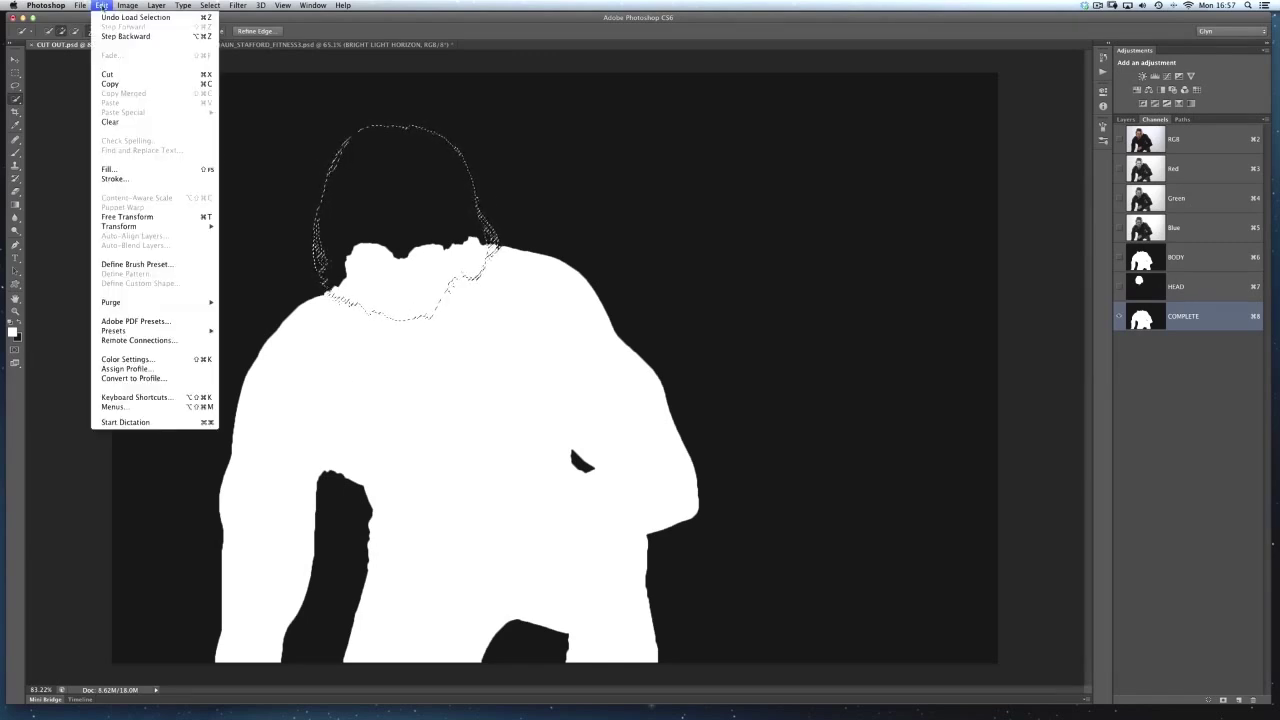
pyautogui.click(108, 169)
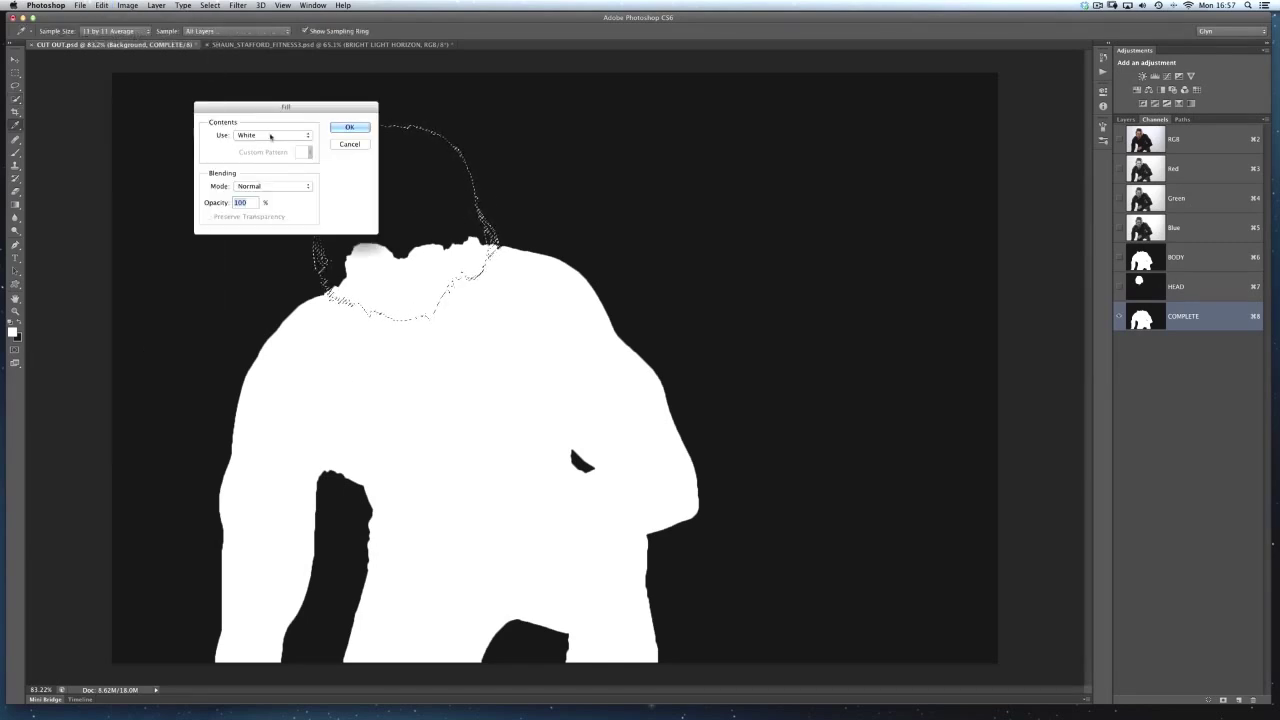
pyautogui.click(337, 130)
pyautogui.press('w')
pyautogui.press('super+d')
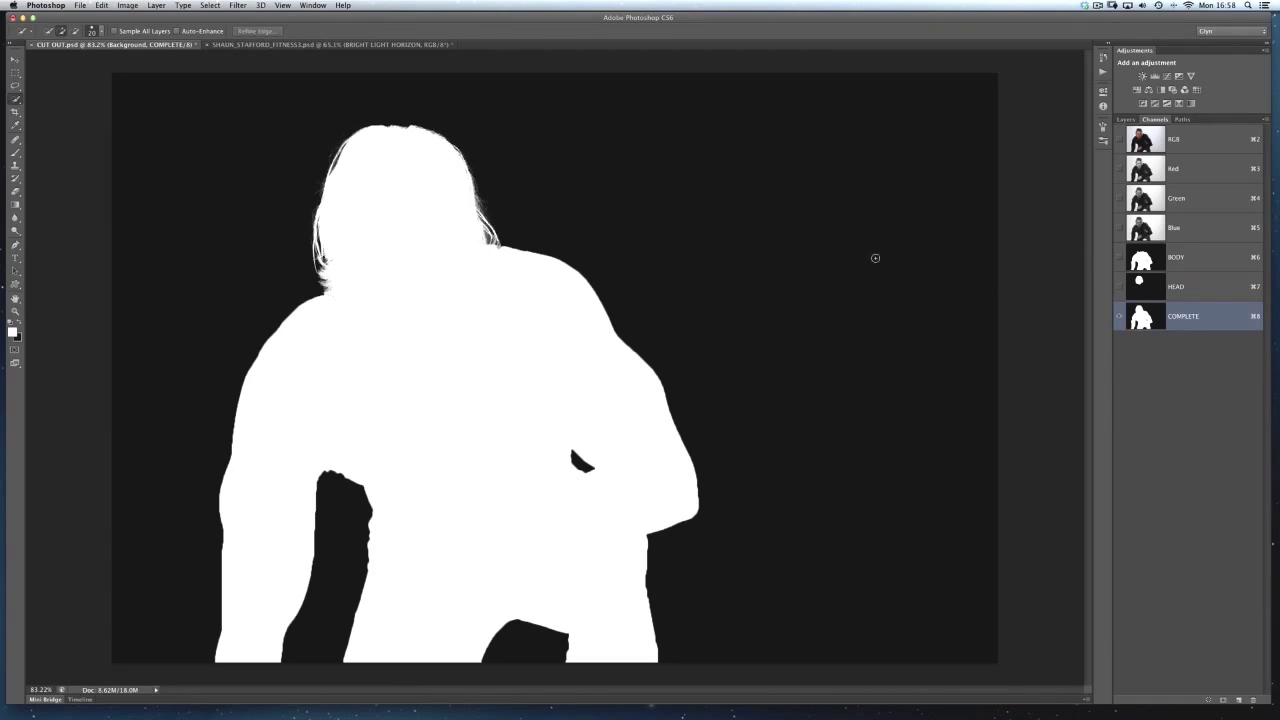
pyautogui.press('super+2')
pyautogui.click(1126, 120)
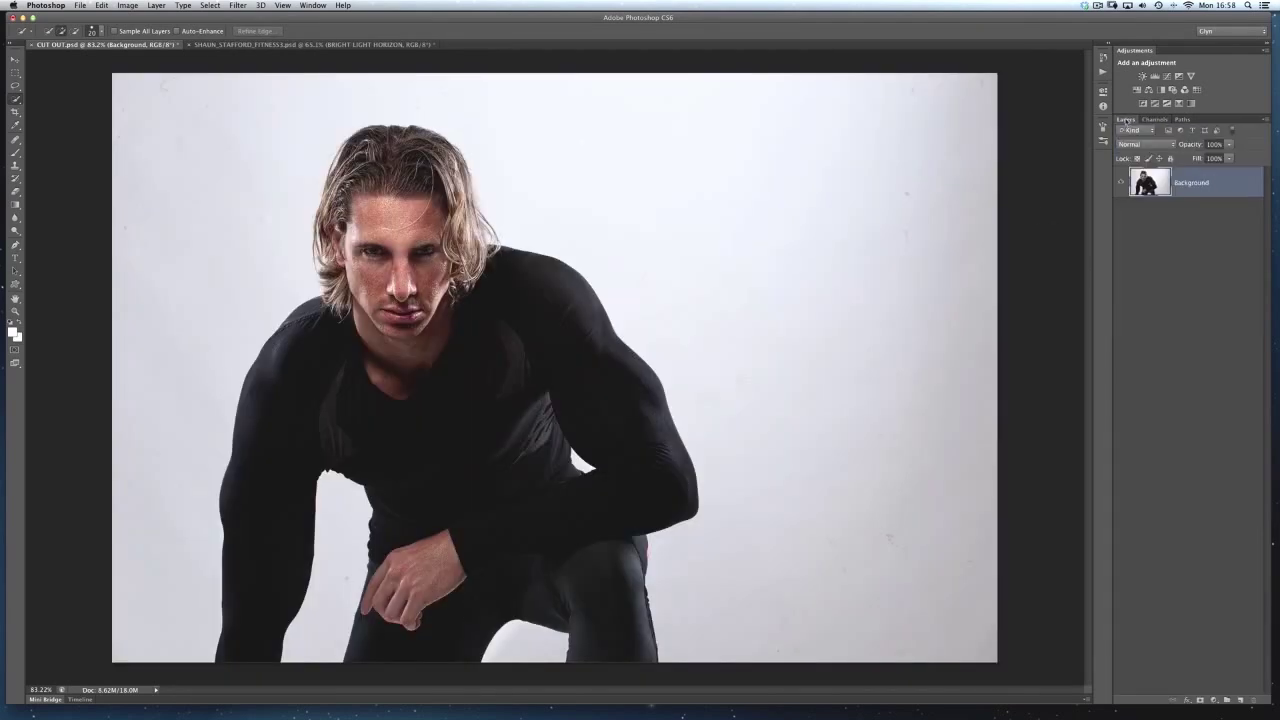
# Step: Look at the running-track background document and return to CUT OUT.psd
pyautogui.click(277, 45)
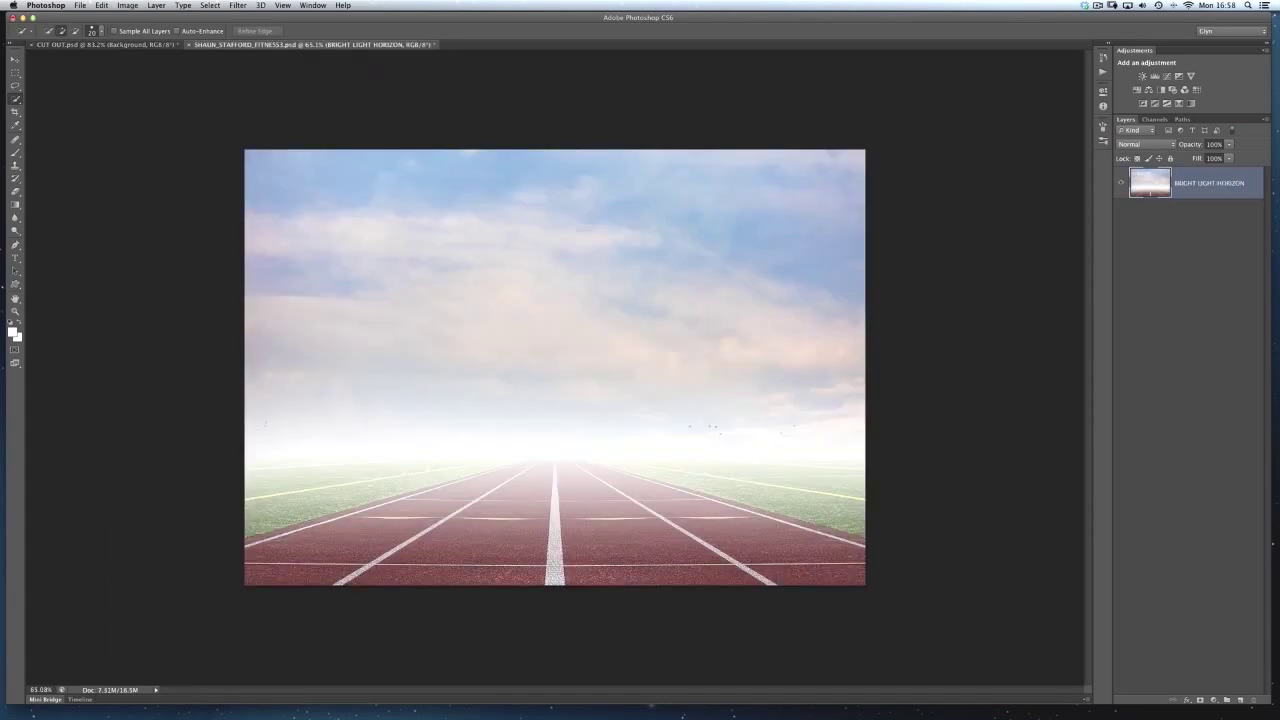
pyautogui.moveTo(586, 342); pyautogui.dragTo(593, 347)
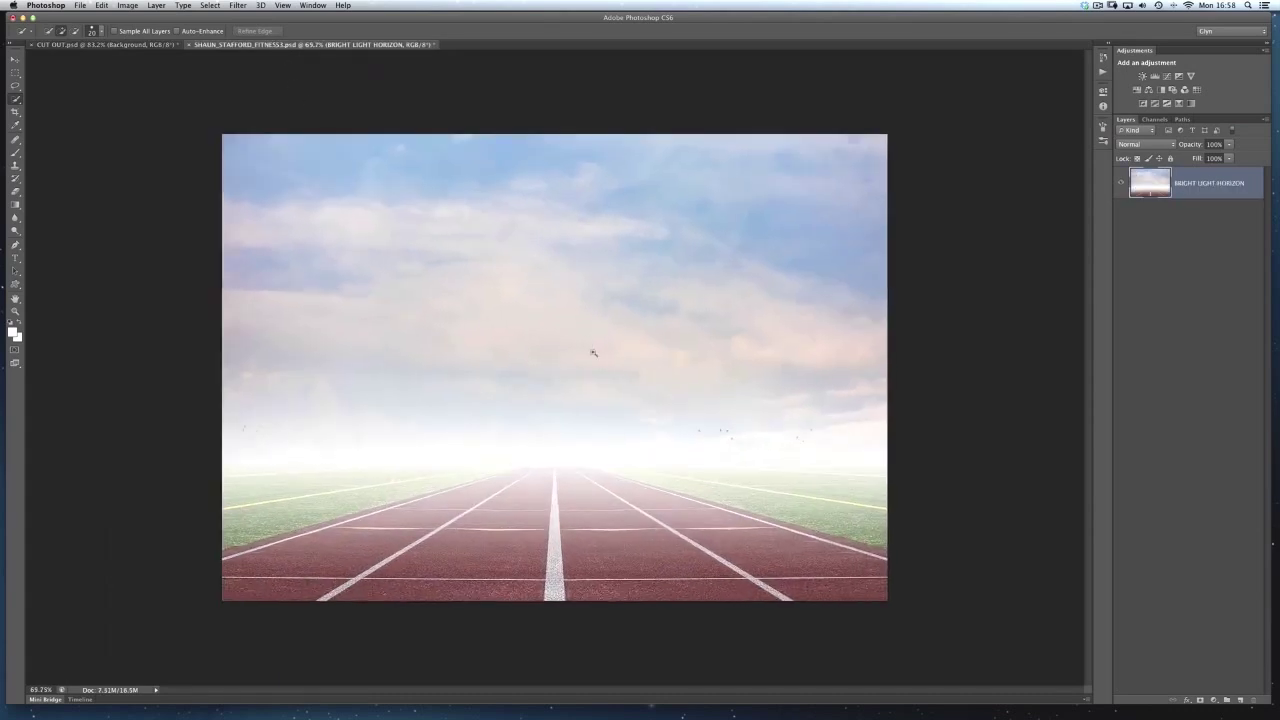
pyautogui.click(116, 46)
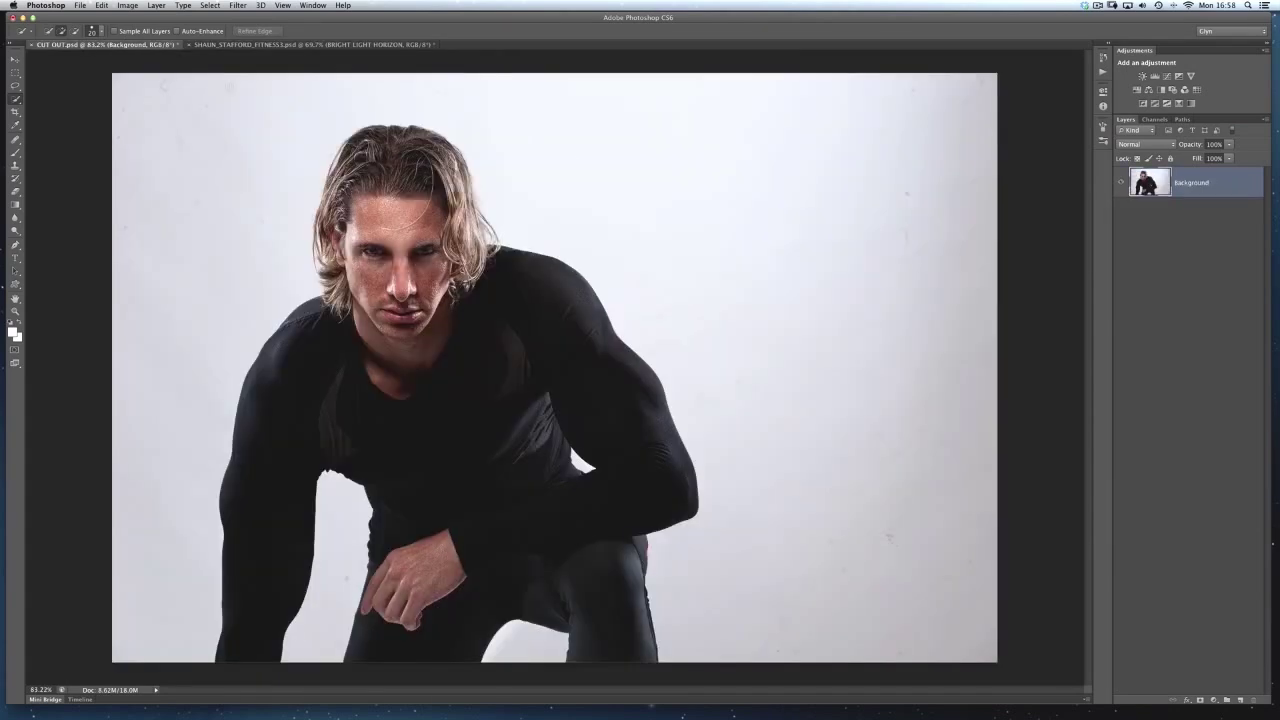
# Step: Load the COMPLETE channel as a new selection and turn it into a layer mask on the Background layer
pyautogui.click(209, 6)
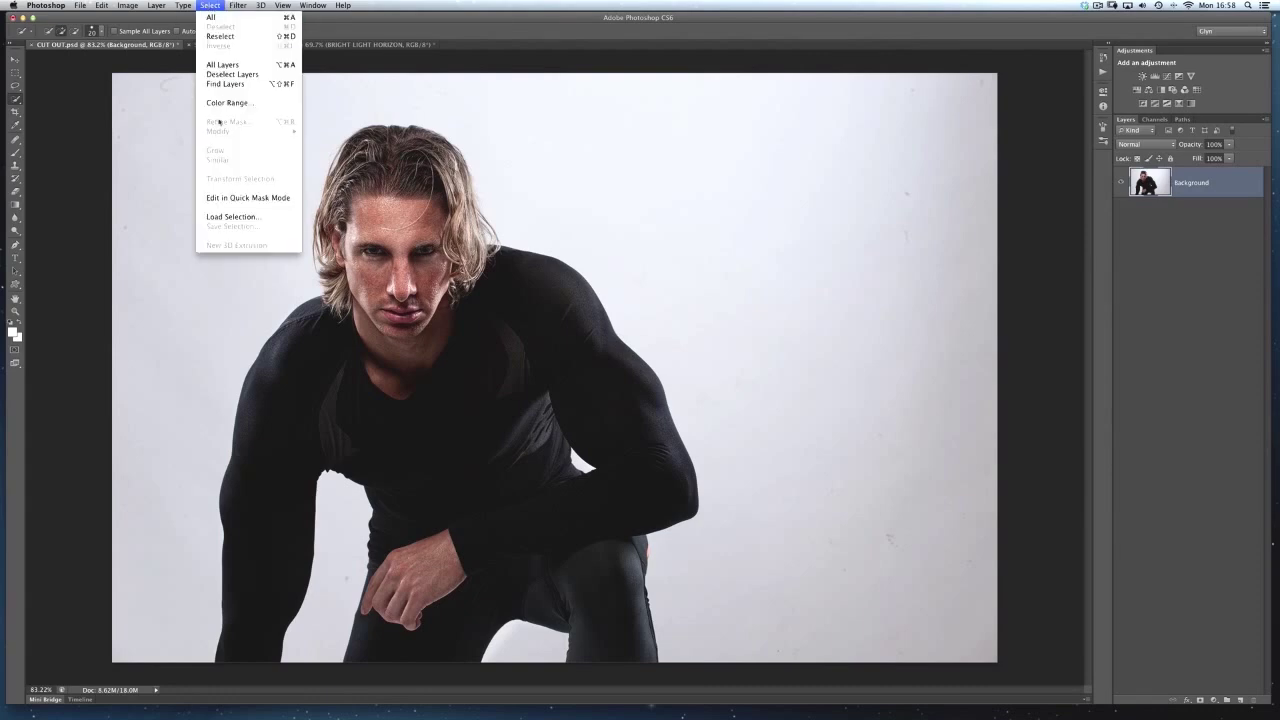
pyautogui.click(226, 217)
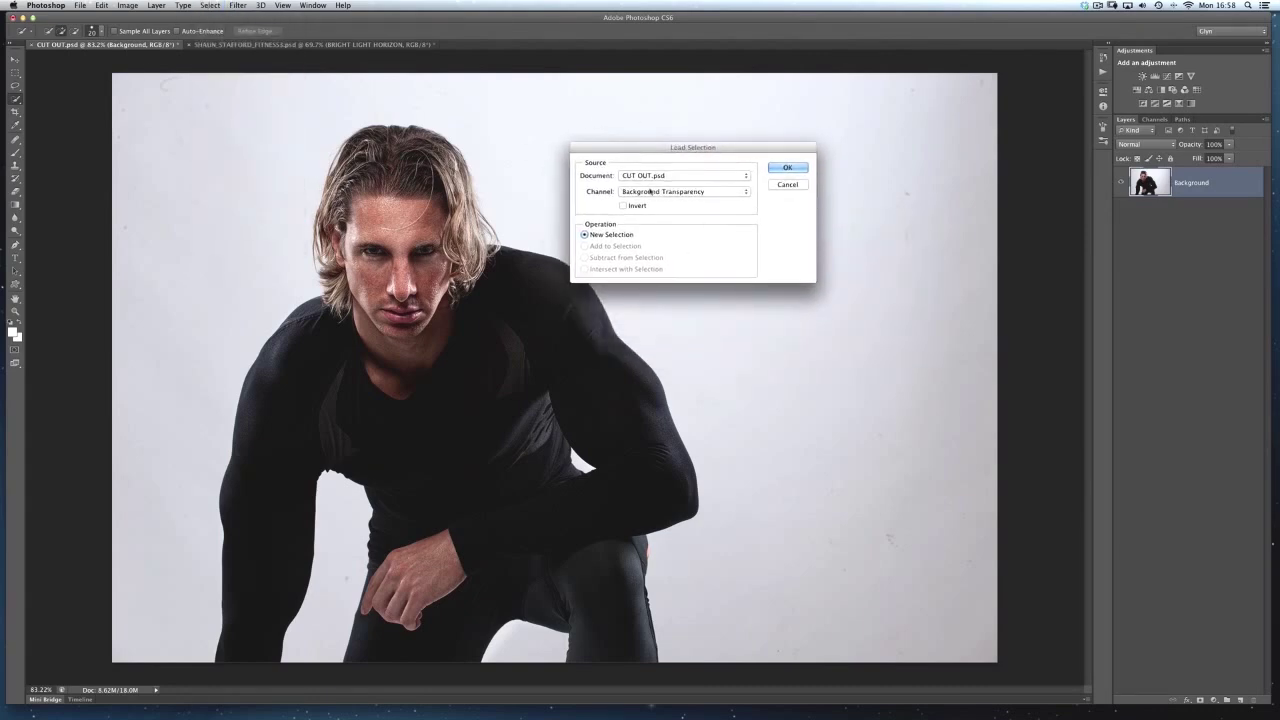
pyautogui.click(749, 195)
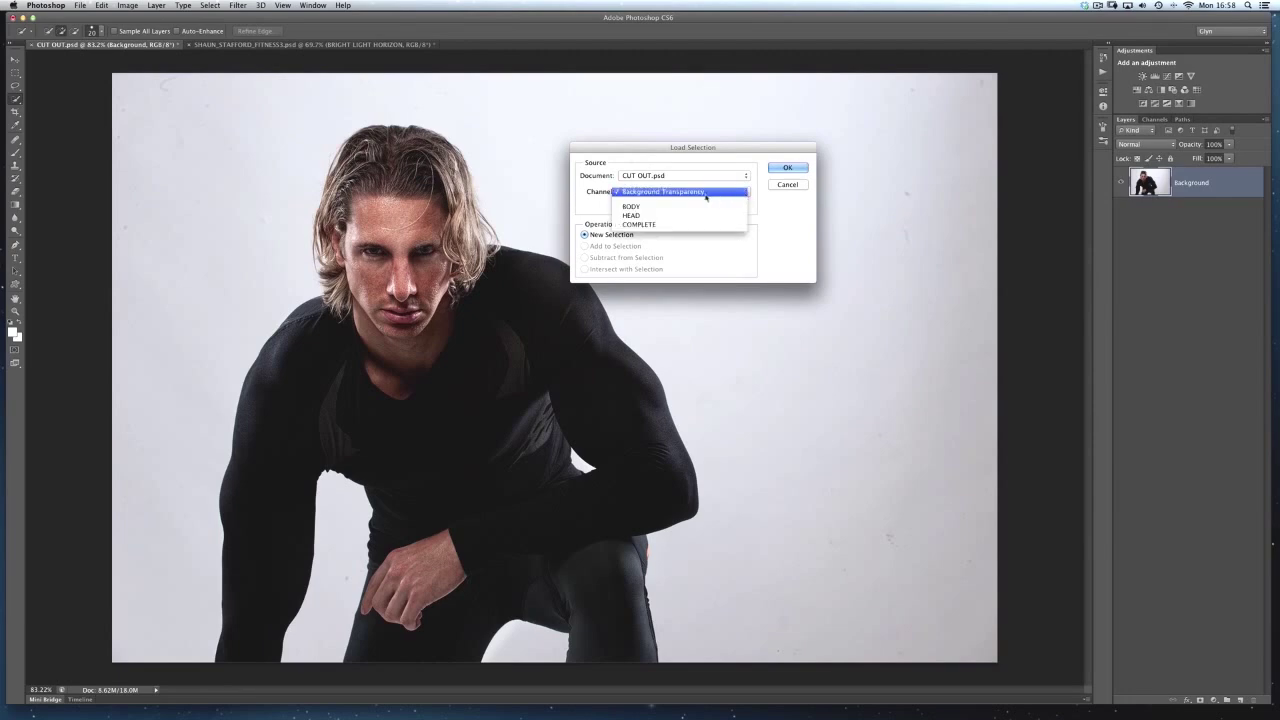
pyautogui.click(646, 225)
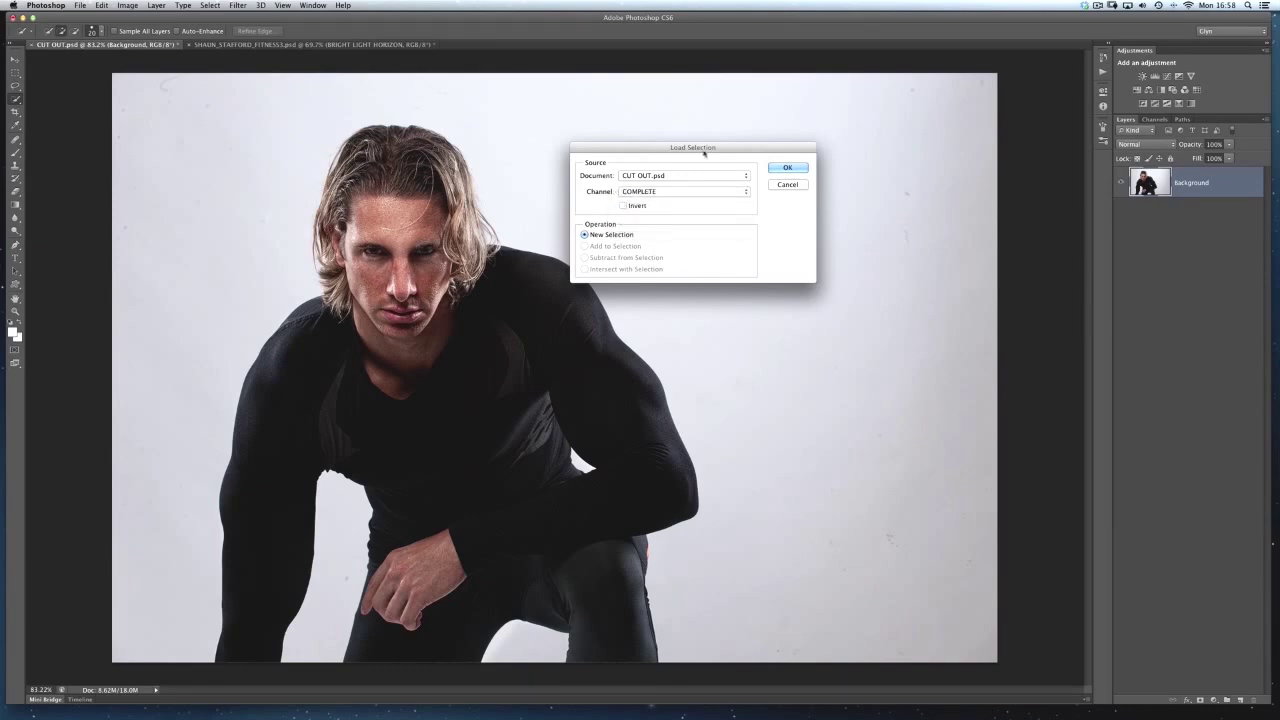
pyautogui.press('Return')
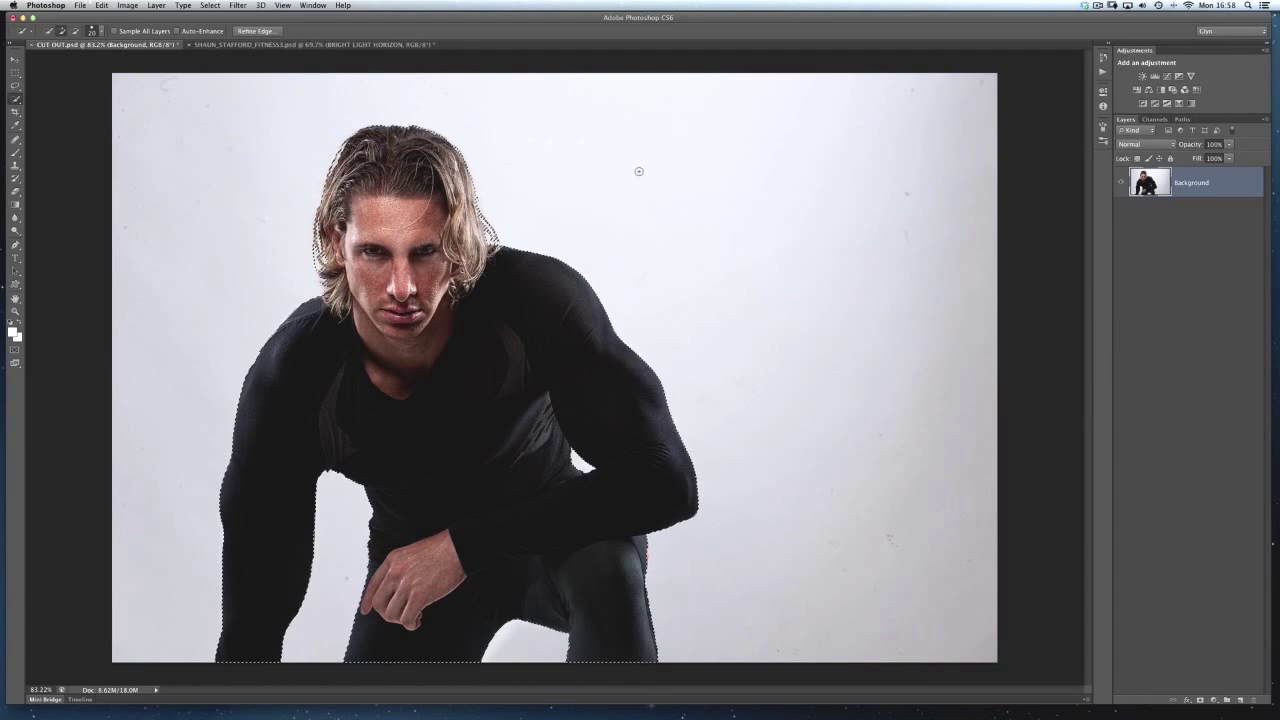
pyautogui.click(1199, 700)
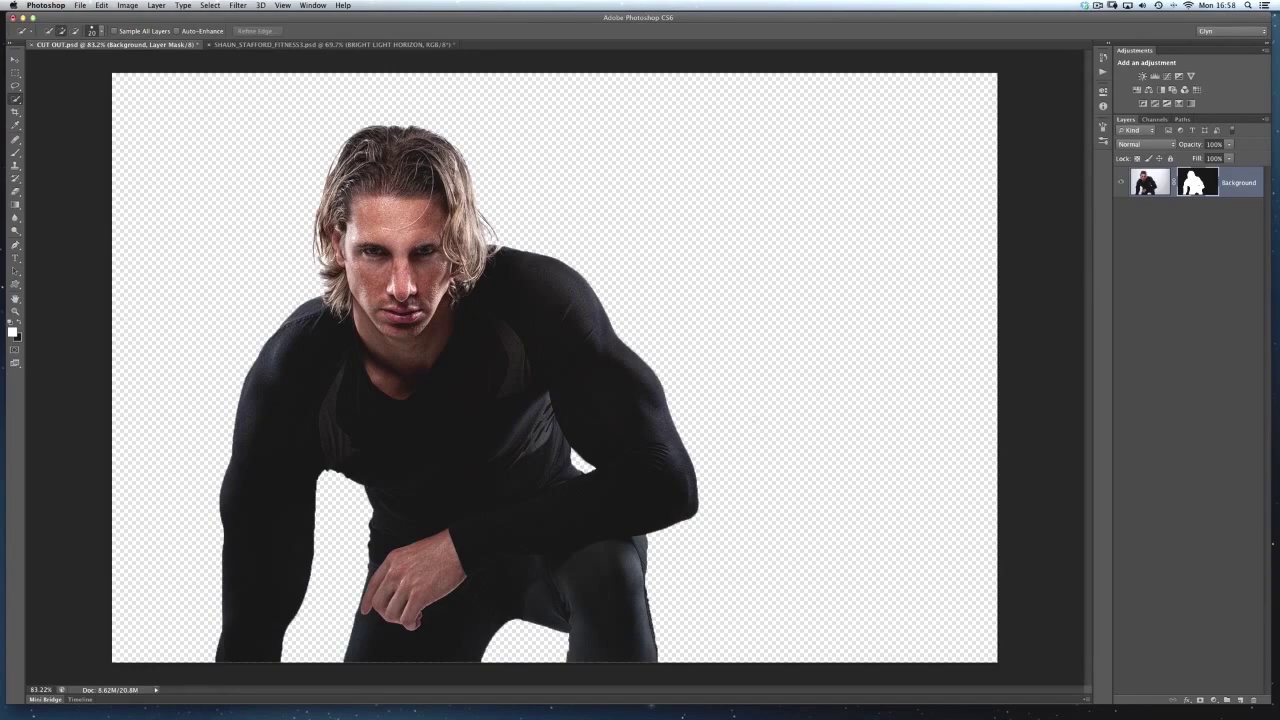
# Step: Compare the photo with its layer mask disabled and enabled, leaving the mask enabled
pyautogui.keyDown('shift'); pyautogui.click(1200, 186); pyautogui.keyUp('shift')
pyautogui.keyDown('shift'); pyautogui.click(1200, 186); pyautogui.keyUp('shift')
pyautogui.keyDown('shift'); pyautogui.click(1200, 186); pyautogui.keyUp('shift')
pyautogui.keyDown('shift'); pyautogui.click(1200, 186); pyautogui.keyUp('shift')
# Step: Move the masked man into the running-track document above the BRIGHT LIGHT HORIZON layer, and examine his hair and shoulder edges
pyautogui.press('v')
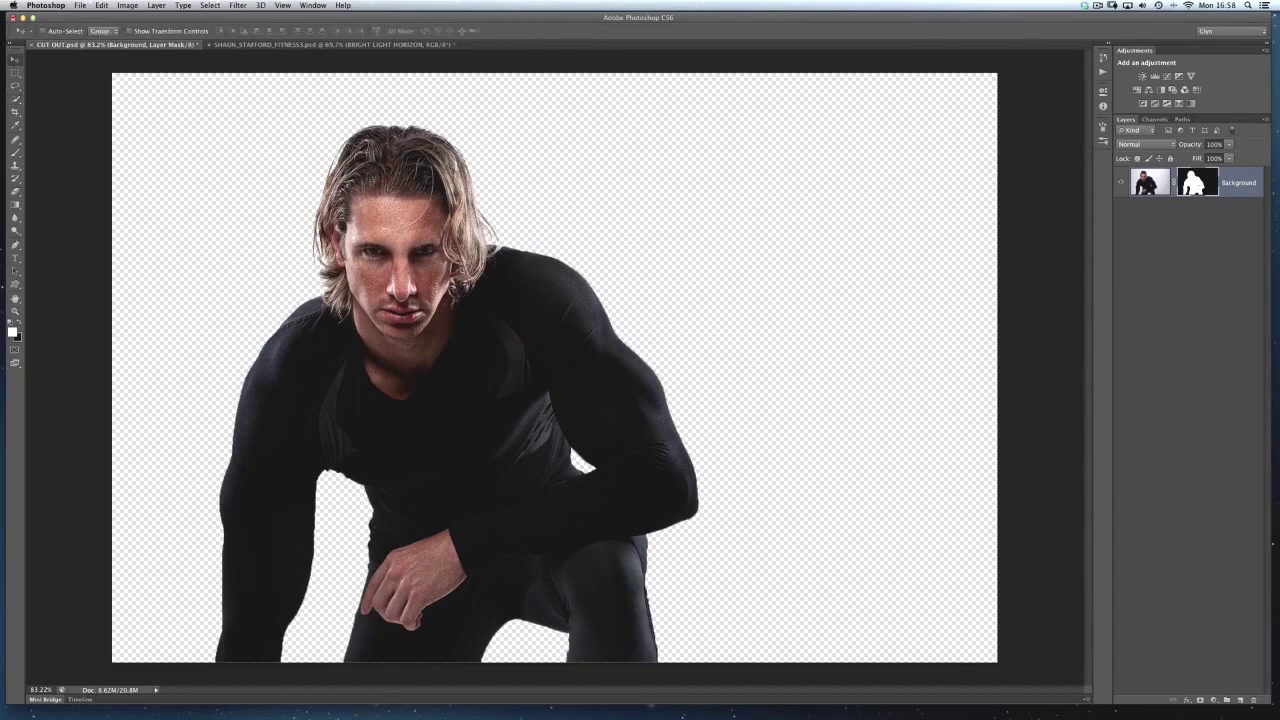
pyautogui.moveTo(453, 386); pyautogui.dragTo(519, 383)
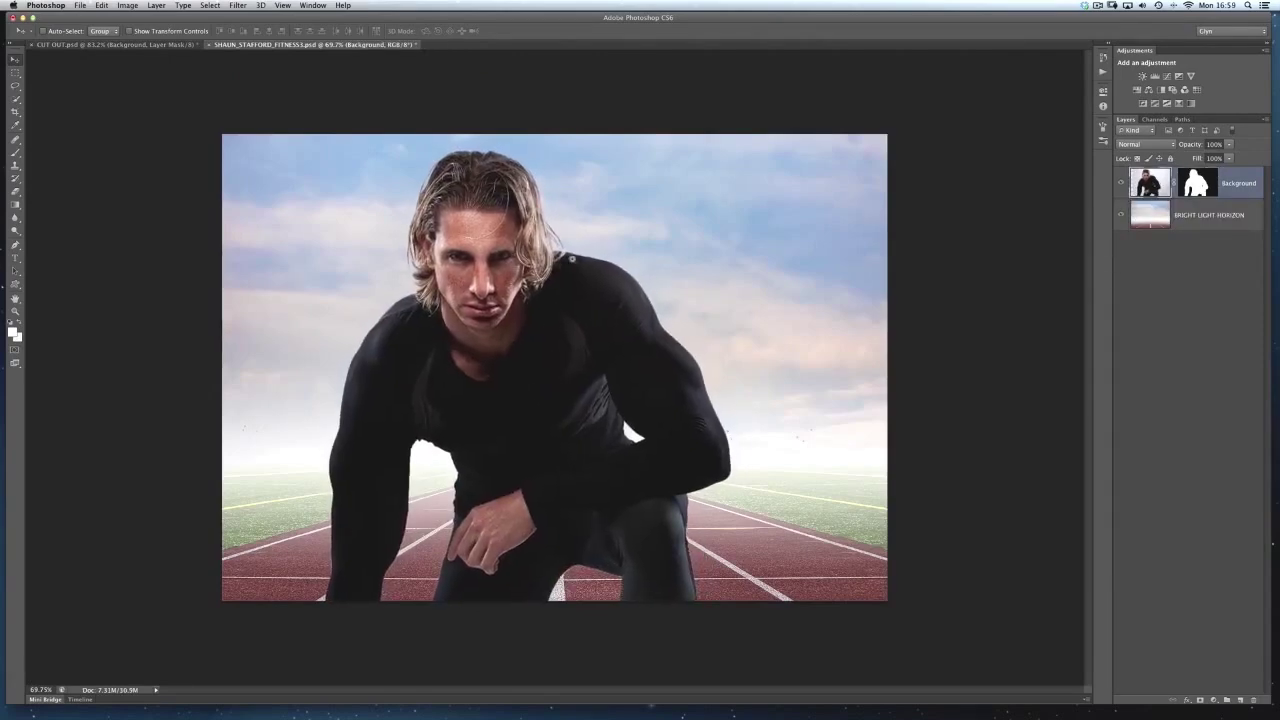
pyautogui.scroll(10, 577, 269)
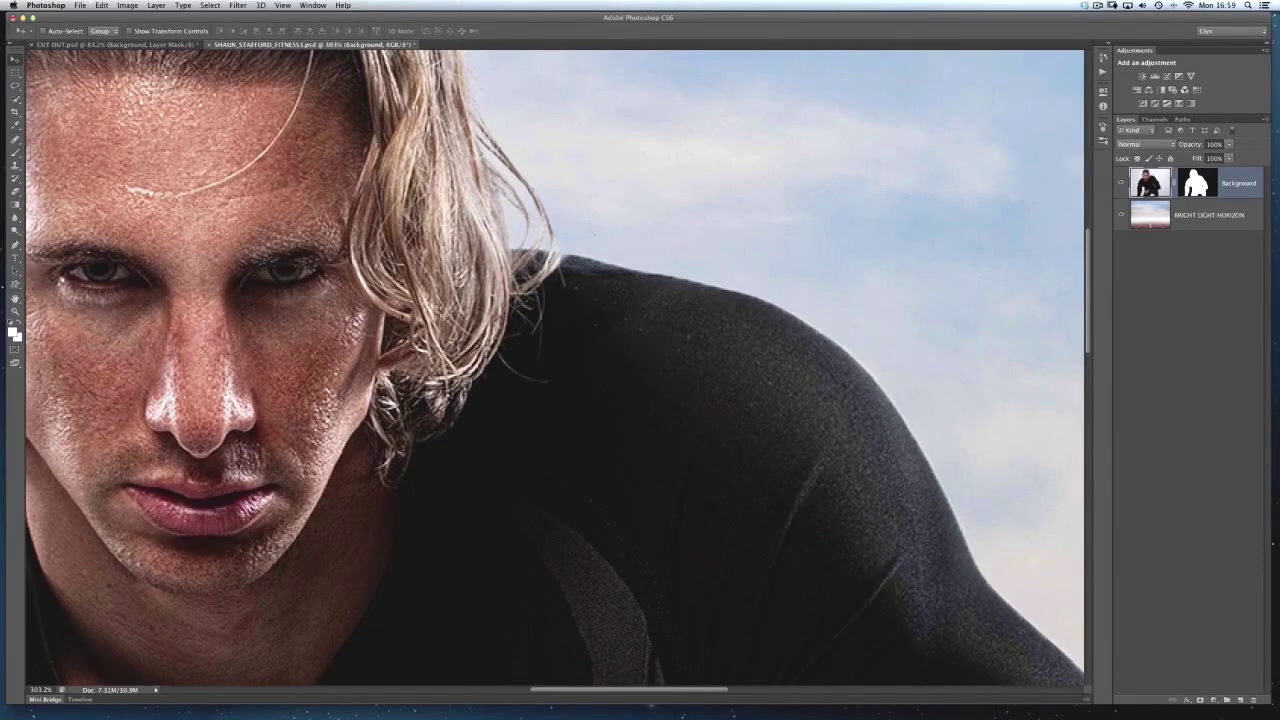
pyautogui.click(1197, 184)
pyautogui.press('b')
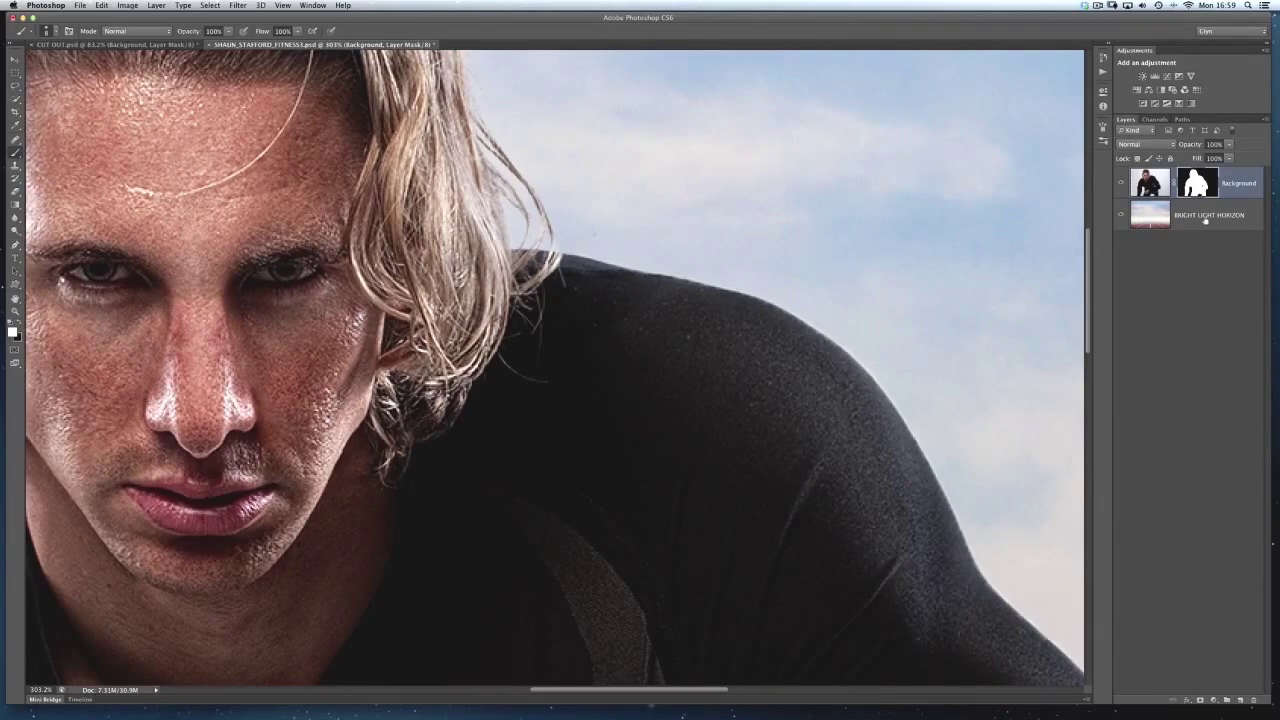
pyautogui.press('super+0')
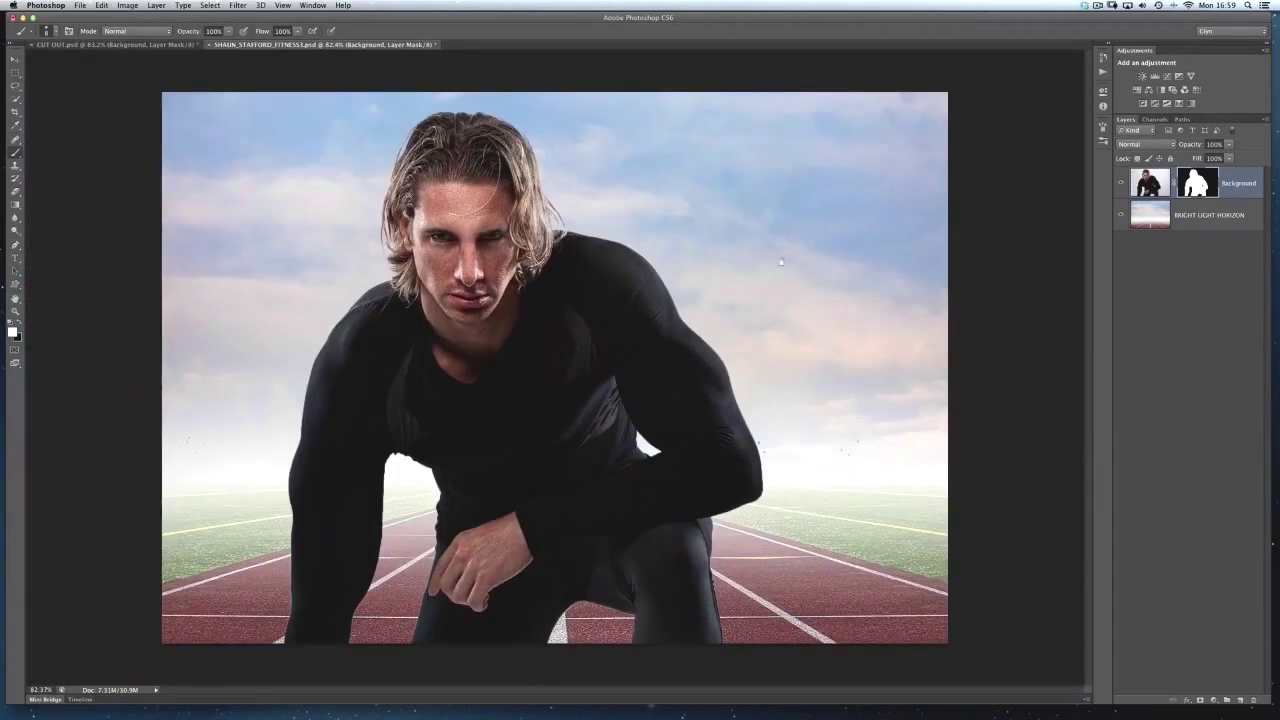
pyautogui.click(1152, 186)
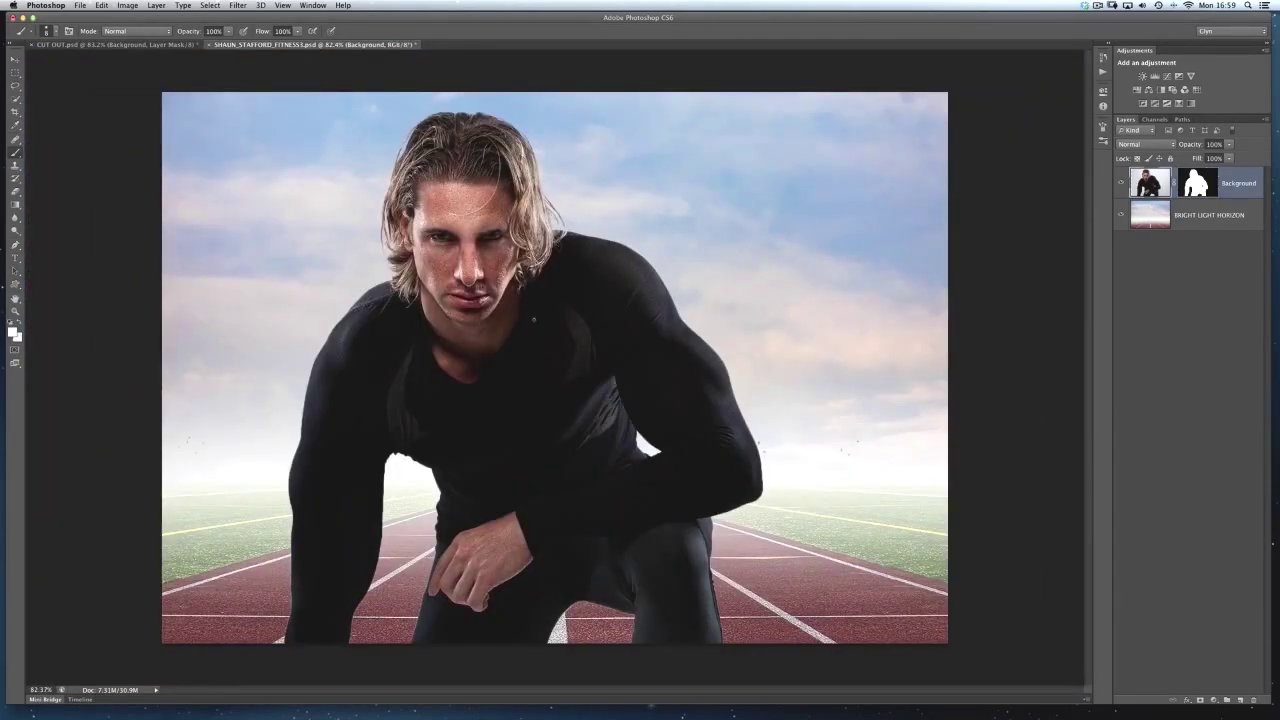
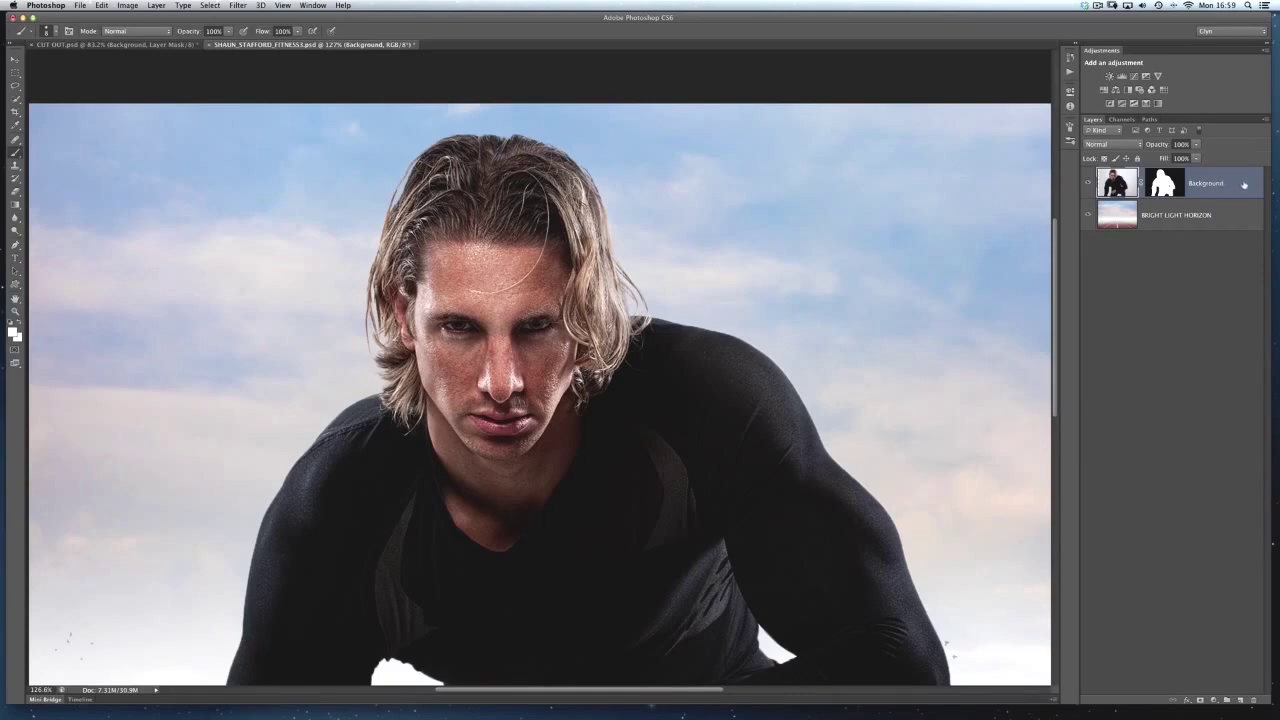
# Step: Open the layer styles of the man's masked Background layer and add an Inner Shadow
pyautogui.doubleClick(1244, 184)
pyautogui.moveTo(922, 163); pyautogui.dragTo(888, 146)
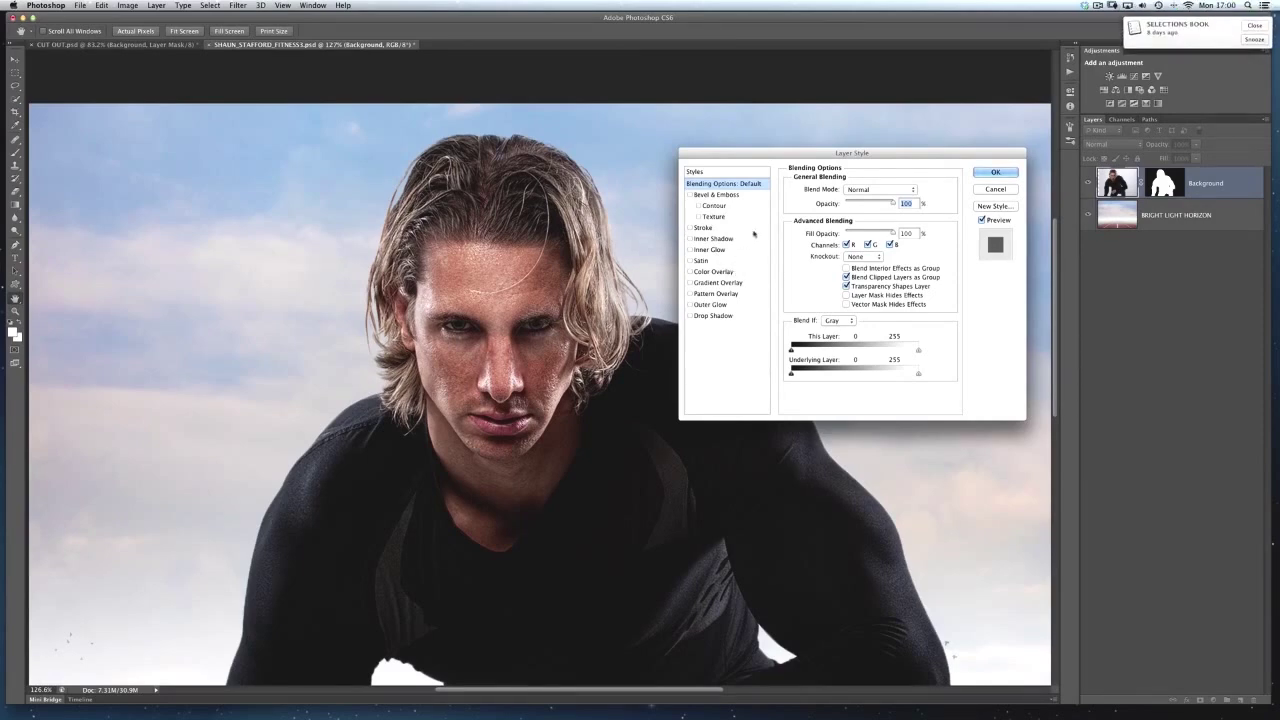
pyautogui.click(1254, 25)
pyautogui.moveTo(823, 153); pyautogui.dragTo(819, 144)
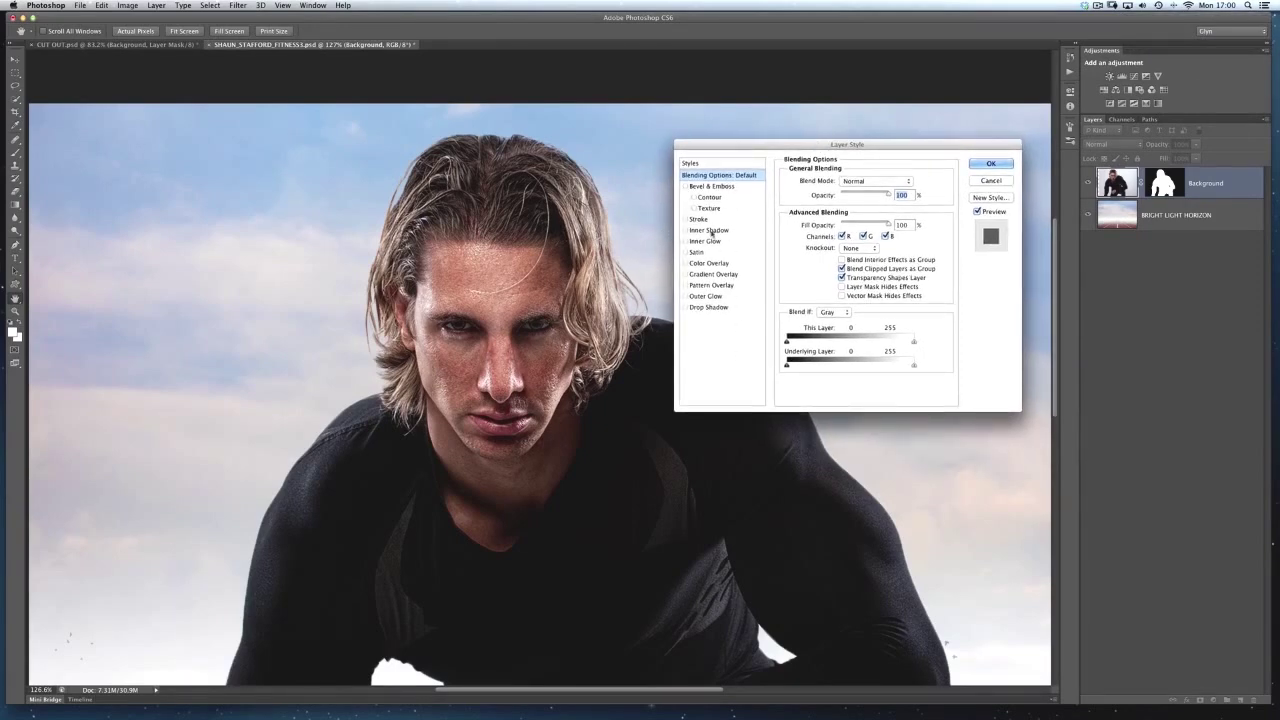
pyautogui.click(695, 230)
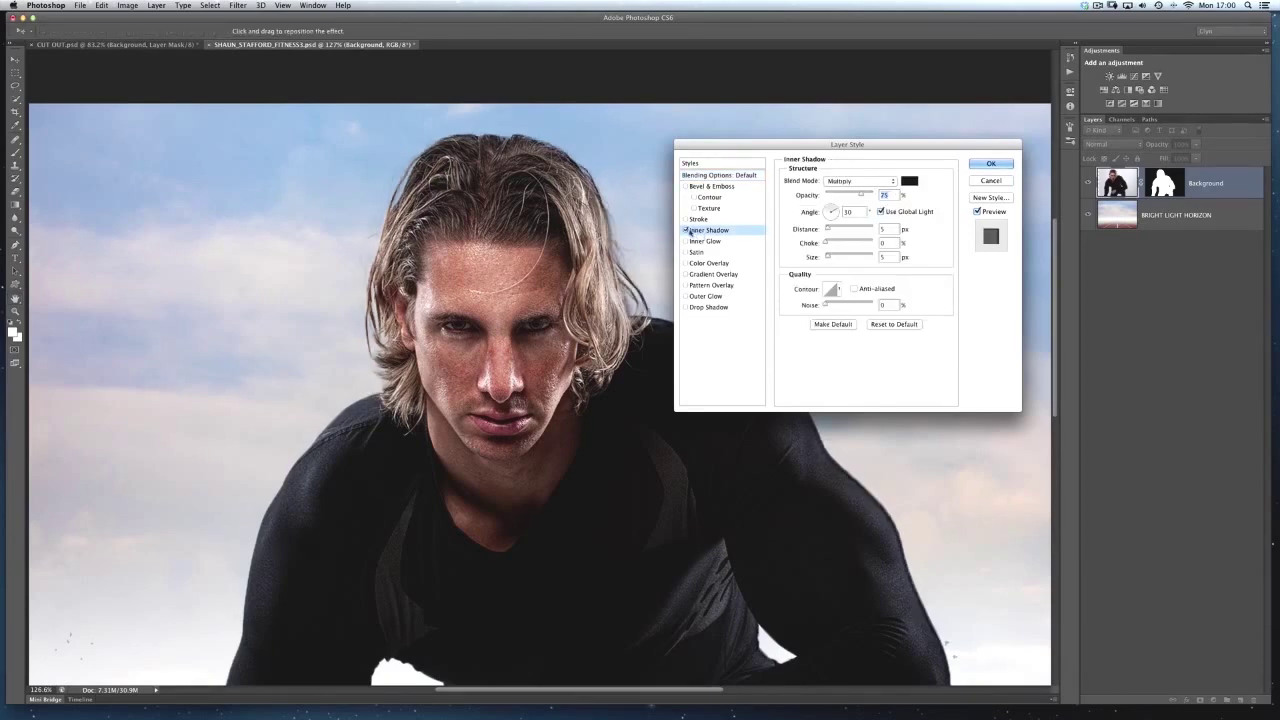
# Step: Compare the man's edges with the Inner Shadow disabled and enabled, leaving it enabled
pyautogui.click(686, 230)
pyautogui.click(686, 230)
pyautogui.click(686, 230)
pyautogui.click(686, 230)
pyautogui.click(686, 230)
pyautogui.click(686, 230)
pyautogui.click(686, 230)
pyautogui.click(686, 230)
# Step: Set the Inner Shadow angle to 99° and its colour to the dark hair tone #453e3e sampled at the crown, then apply the style
pyautogui.moveTo(836, 212); pyautogui.dragTo(829, 207)
pyautogui.moveTo(830, 206); pyautogui.dragTo(826, 159)
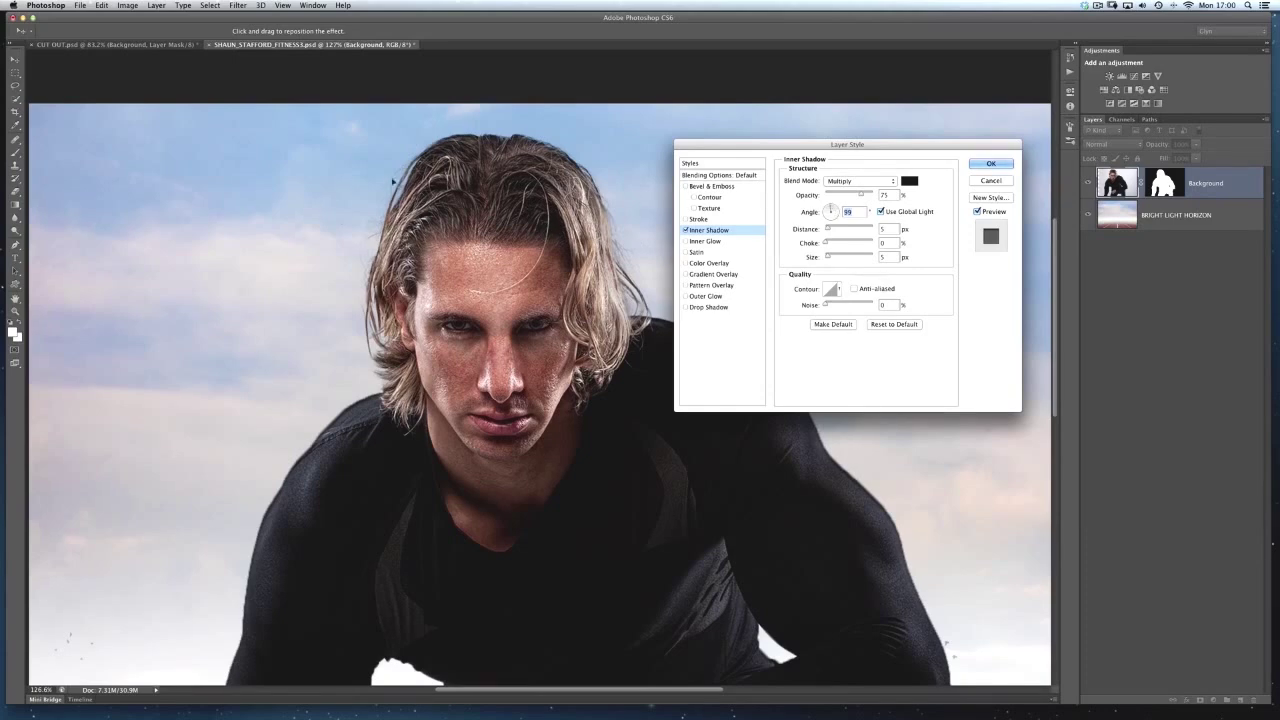
pyautogui.click(910, 182)
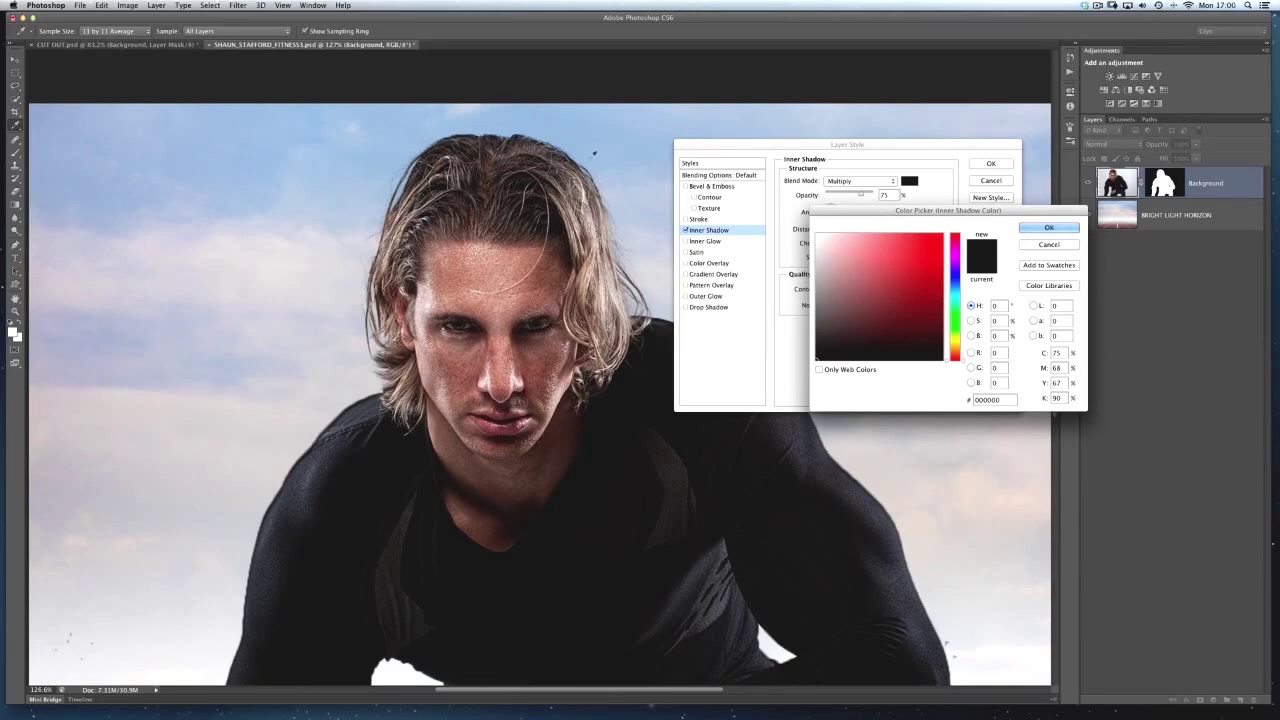
pyautogui.click(530, 140)
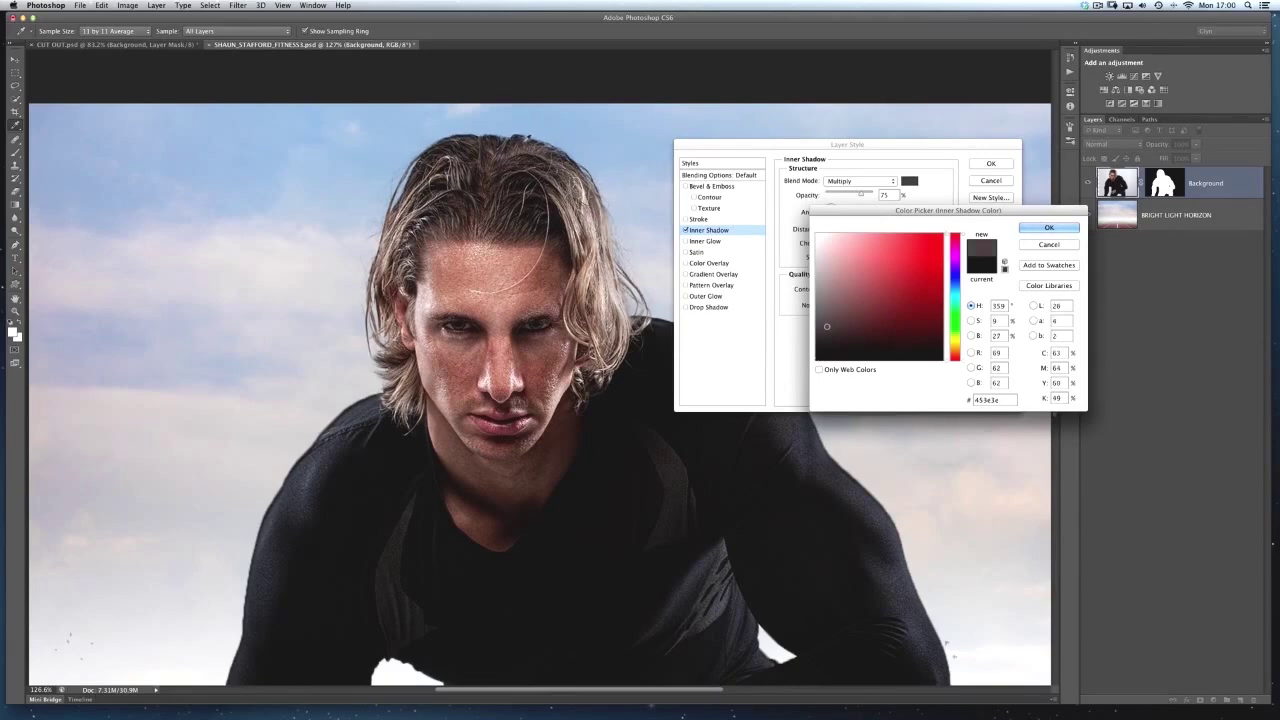
pyautogui.press('Return')
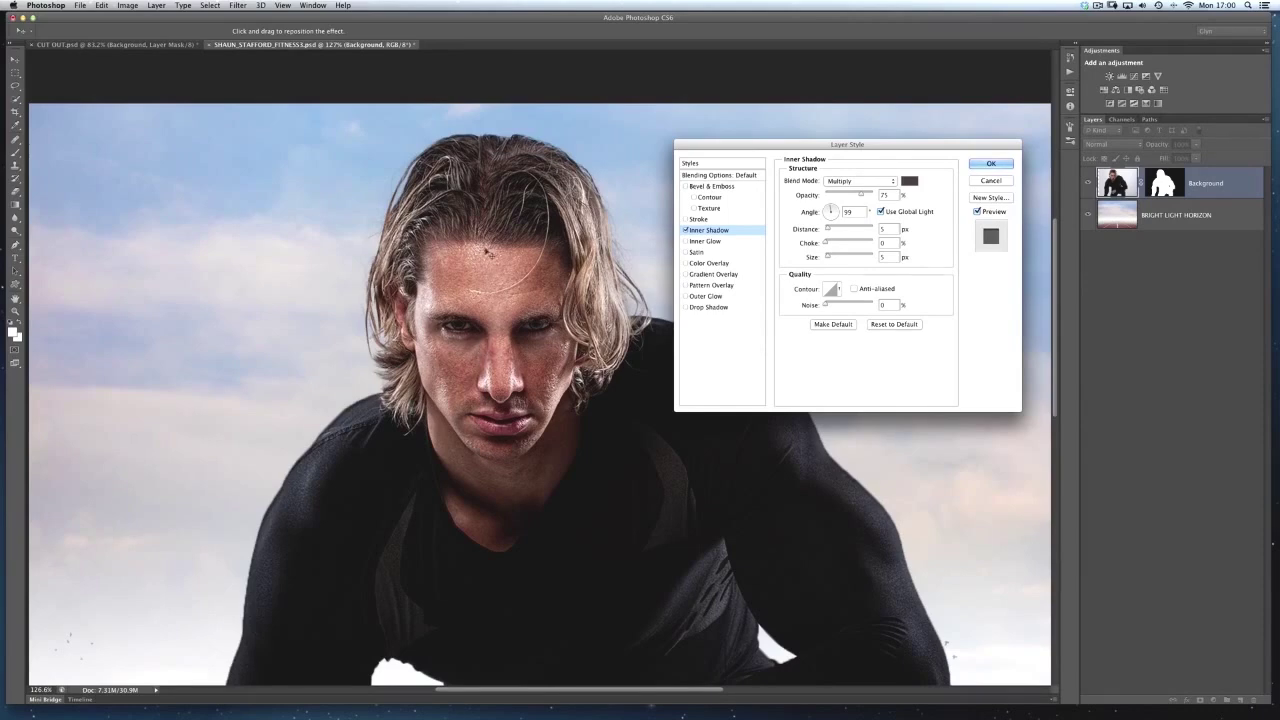
pyautogui.click(989, 163)
# Step: Examine the hair and shoulder edges up close with the Background layer's effects hidden and shown, leaving them shown
pyautogui.scroll(-1, 527, 348)
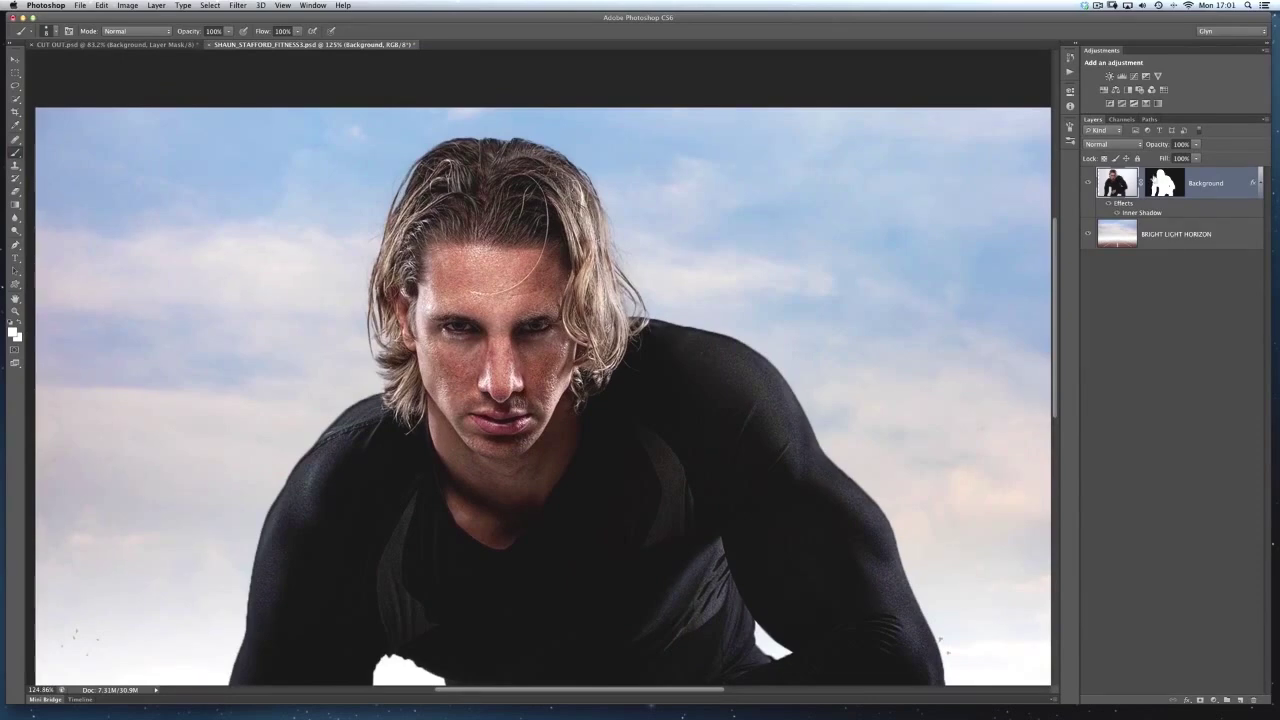
pyautogui.scroll(3, 430, 424)
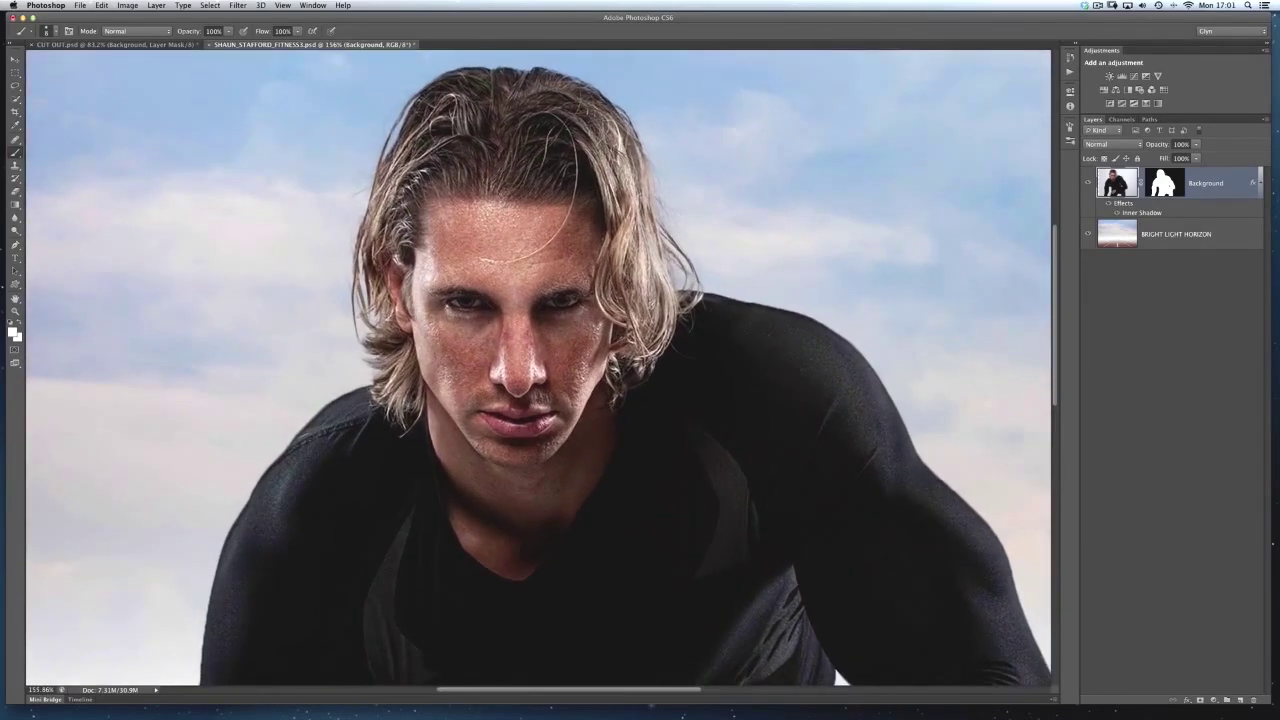
pyautogui.click(1108, 203)
pyautogui.click(1108, 203)
pyautogui.click(1107, 204)
pyautogui.click(1107, 204)
pyautogui.click(1107, 204)
pyautogui.click(1107, 205)
pyautogui.click(1107, 205)
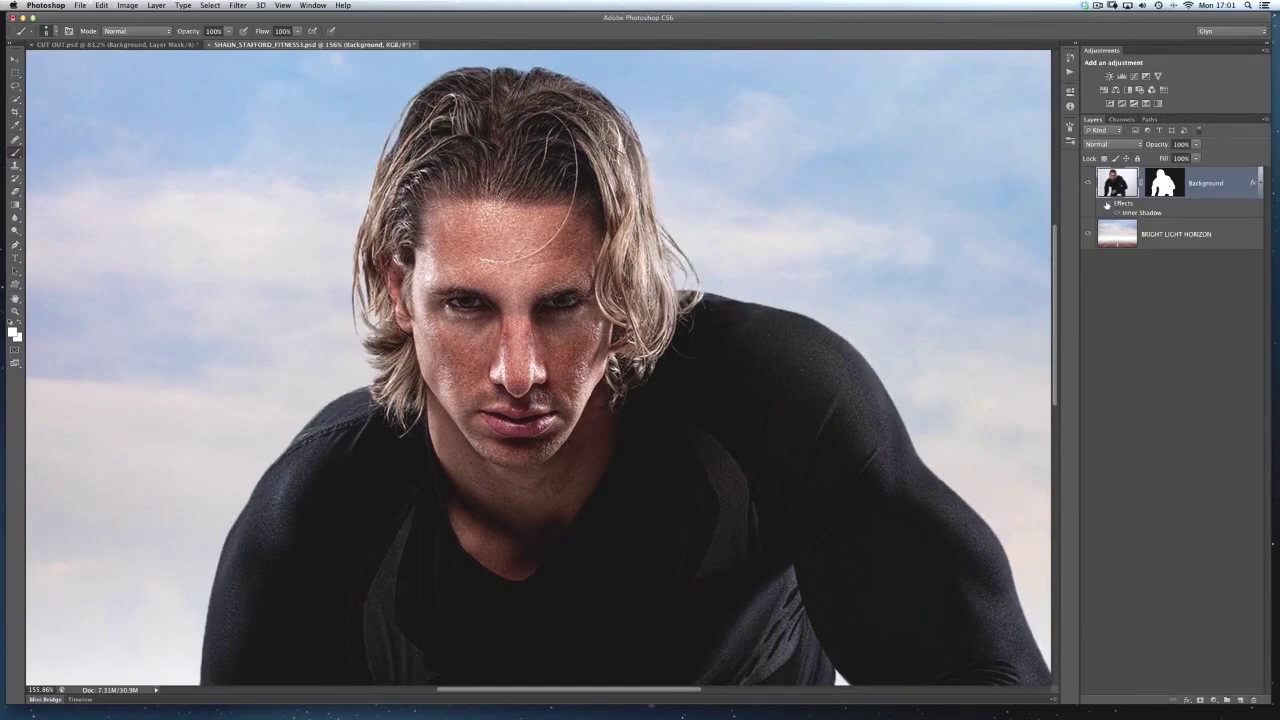
pyautogui.click(1107, 205)
pyautogui.click(1107, 204)
pyautogui.click(1107, 204)
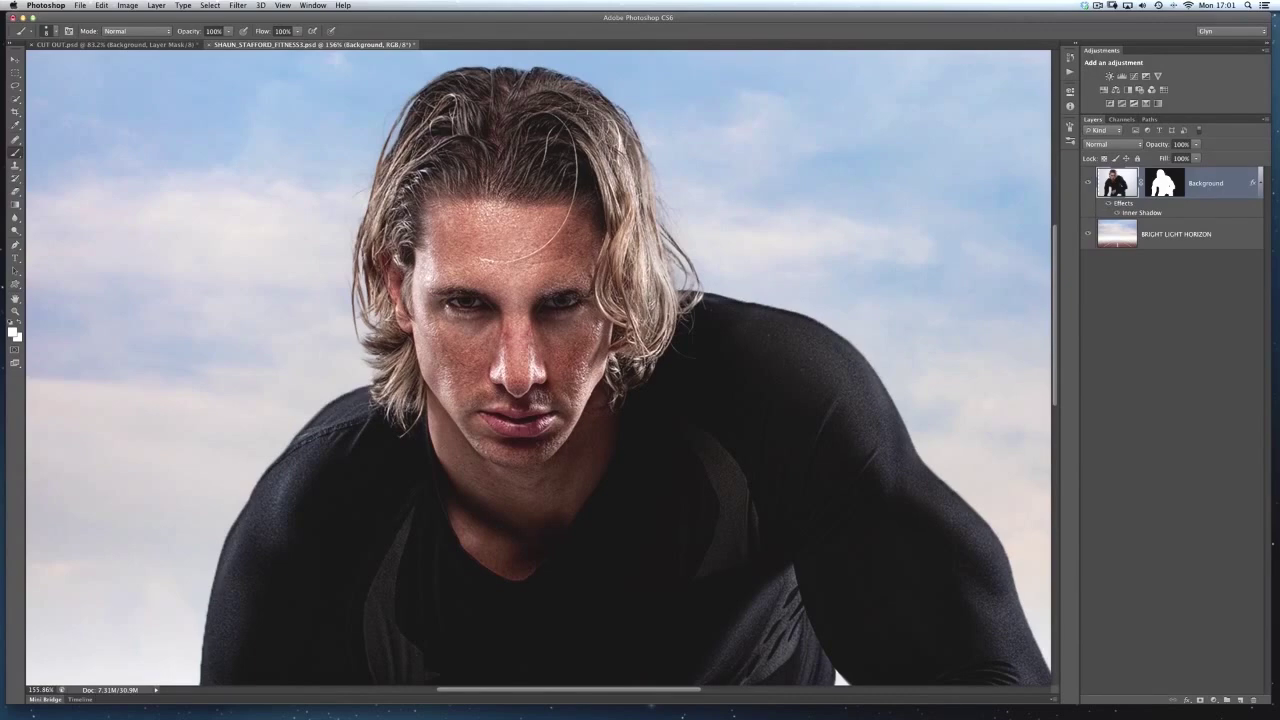
# Step: Convert the Background layer's Inner Shadow into a separate layer, and compare the image with that layer hidden and shown
pyautogui.rightClick(1130, 205)
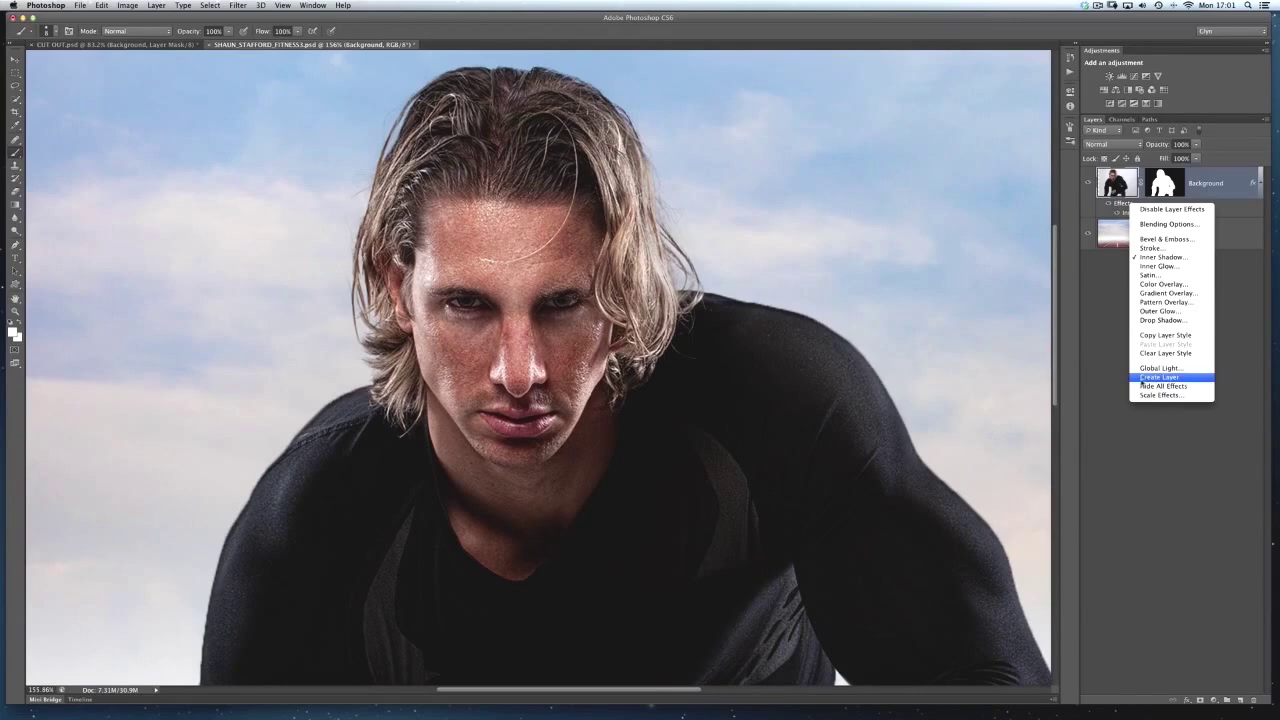
pyautogui.click(1155, 378)
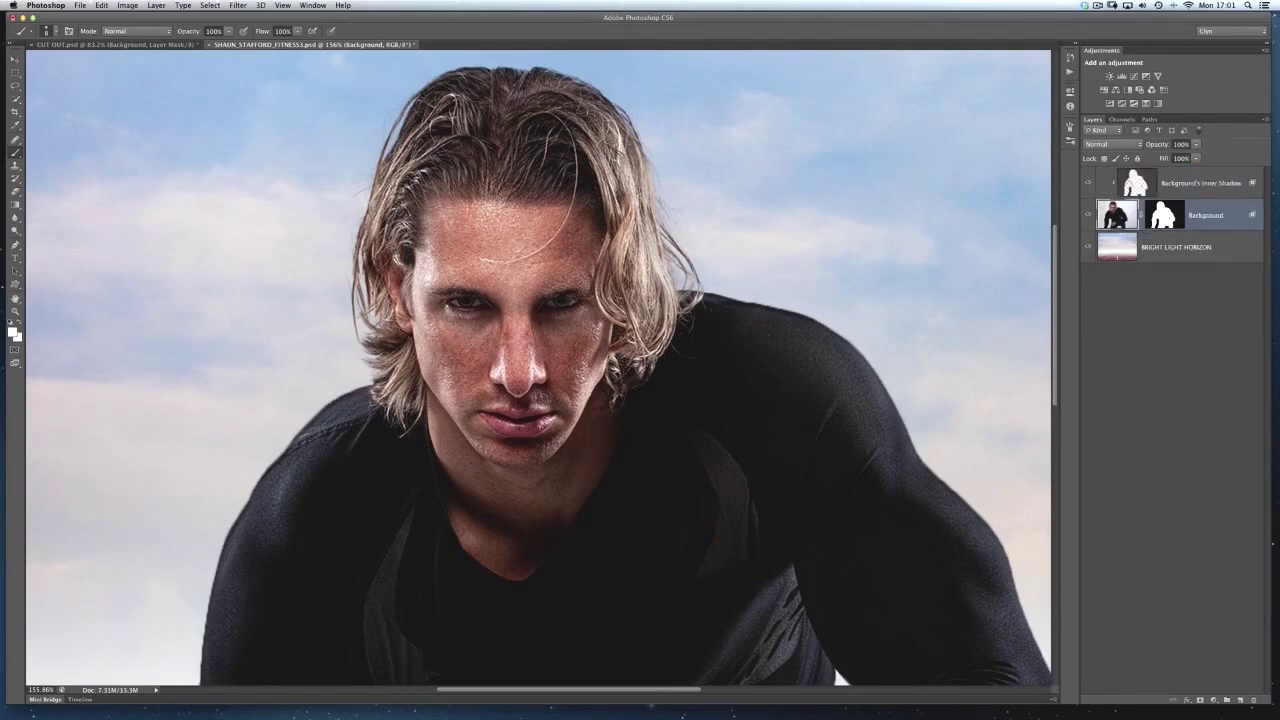
pyautogui.click(1088, 186)
pyautogui.click(1089, 187)
pyautogui.click(1090, 188)
pyautogui.click(1088, 186)
# Step: Add a black mask to the Inner Shadow layer and reveal the shadow around the hair's outer edge with a soft white 95 px brush
pyautogui.click(1150, 183)
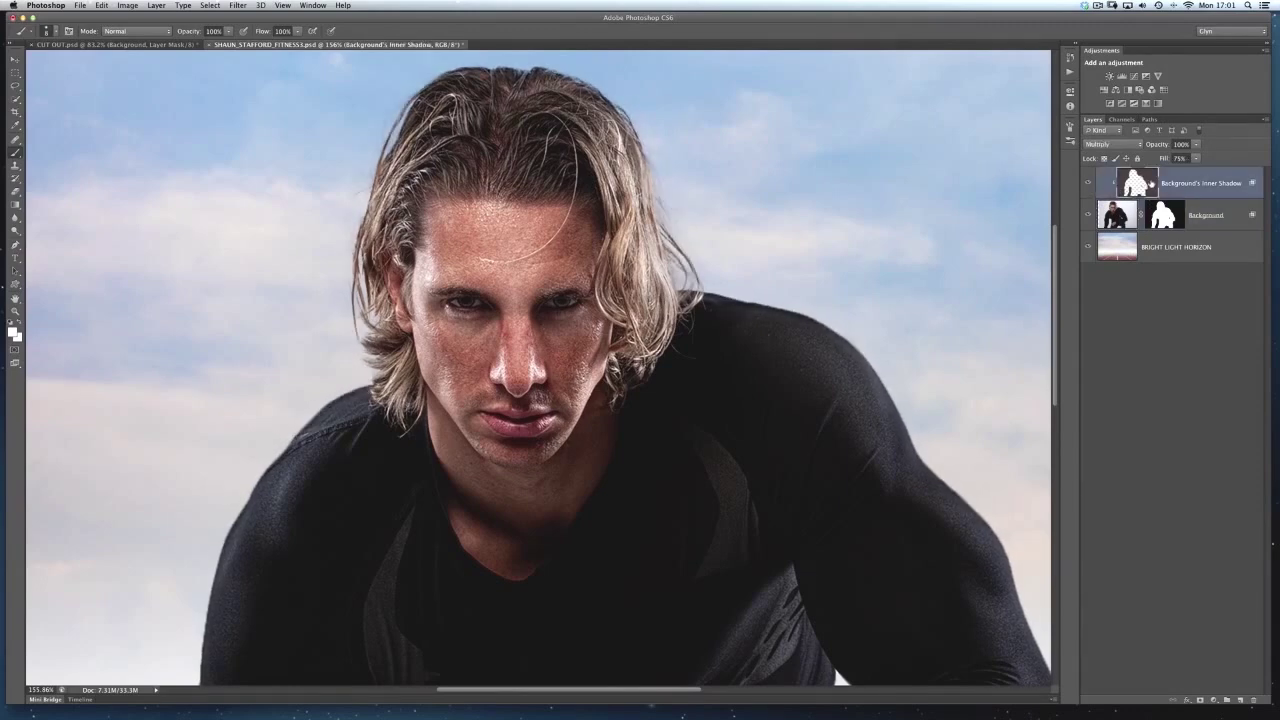
pyautogui.keyDown('alt'); pyautogui.click(1200, 699); pyautogui.keyUp('alt')
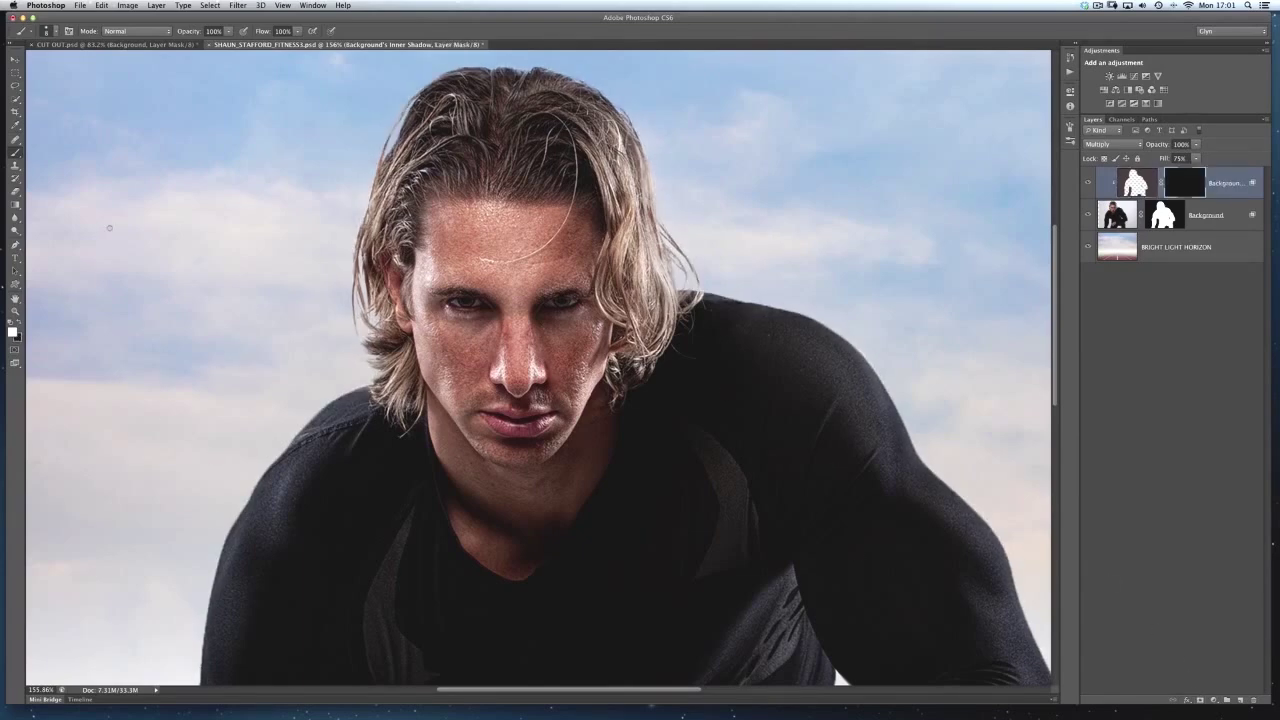
pyautogui.rightClick(488, 245)
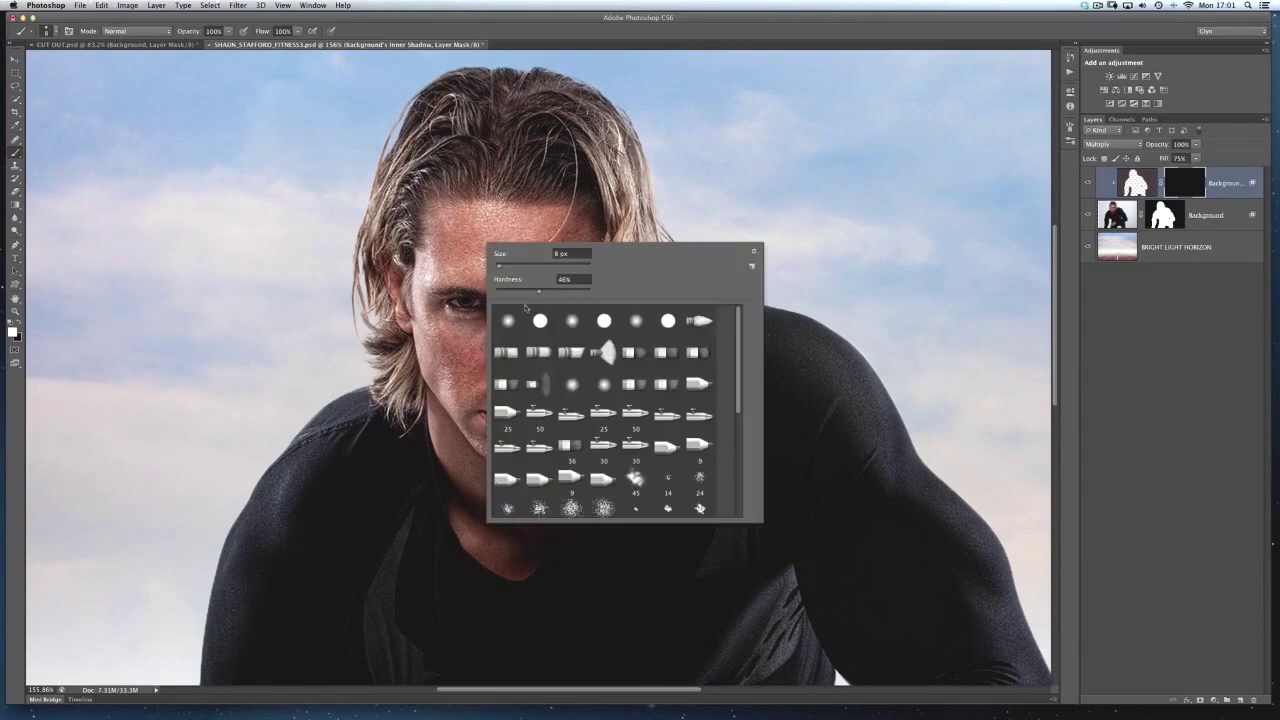
pyautogui.moveTo(503, 267)
pyautogui.mouseDown()
pyautogui.moveTo(540, 266)
pyautogui.moveTo(502, 291)
pyautogui.mouseUp()
pyautogui.press('Return')
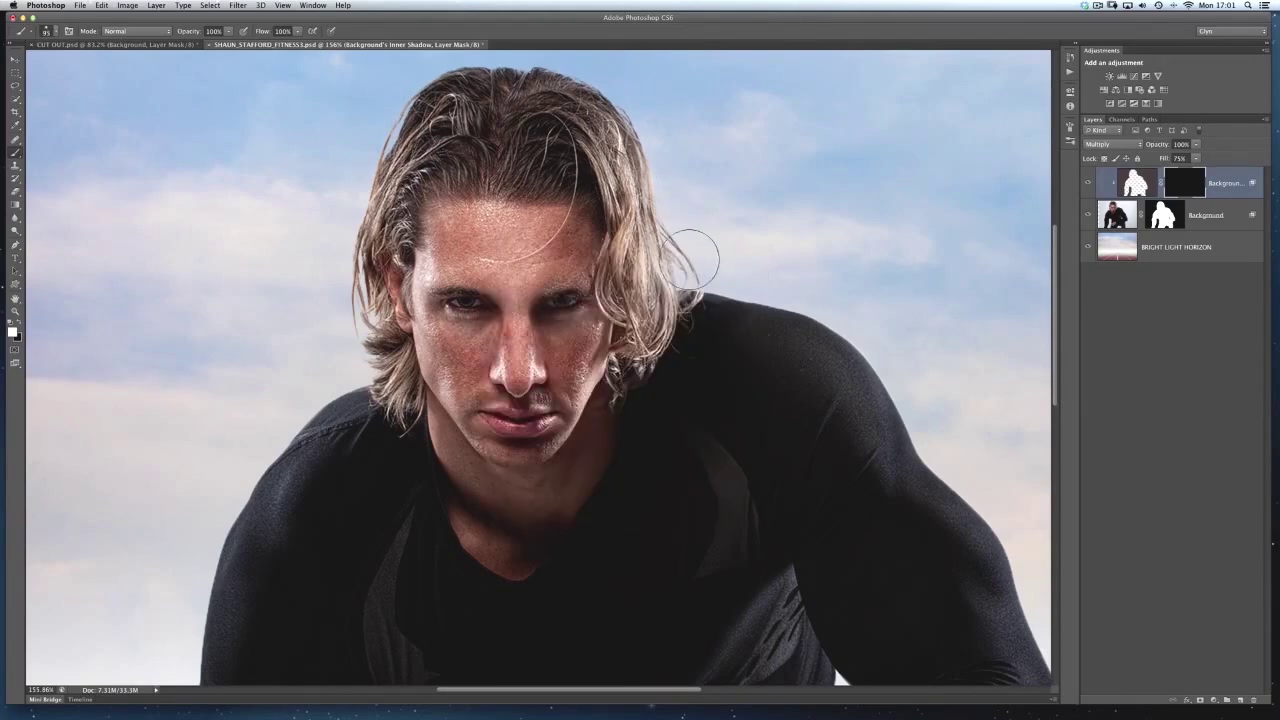
pyautogui.moveTo(668, 193)
pyautogui.mouseDown()
pyautogui.moveTo(585, 82)
pyautogui.moveTo(375, 140)
pyautogui.moveTo(357, 362)
pyautogui.moveTo(372, 280)
pyautogui.moveTo(362, 175)
pyautogui.mouseUp()
# Step: Compare the hair edge with the masked Inner Shadow layer hidden and shown, leaving it shown
pyautogui.click(1089, 183)
pyautogui.click(1089, 183)
pyautogui.click(1089, 183)
pyautogui.click(1089, 183)
pyautogui.click(1089, 183)
pyautogui.click(1089, 183)
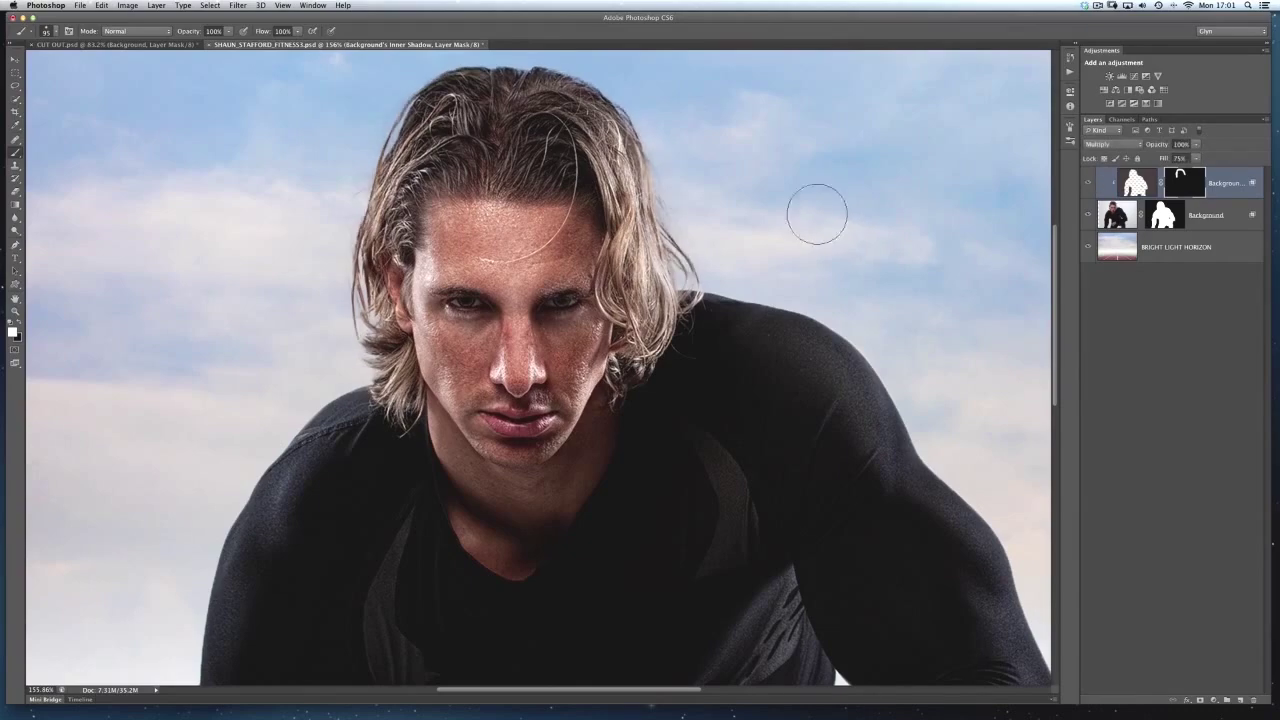
# Step: Examine the man's arm, hand and leg edges against the track up close, and return to the whole composite
pyautogui.press('super+0')
pyautogui.scroll(5, 330, 560)
pyautogui.scroll(-3, 380, 500)
pyautogui.scroll(2, 373, 432)
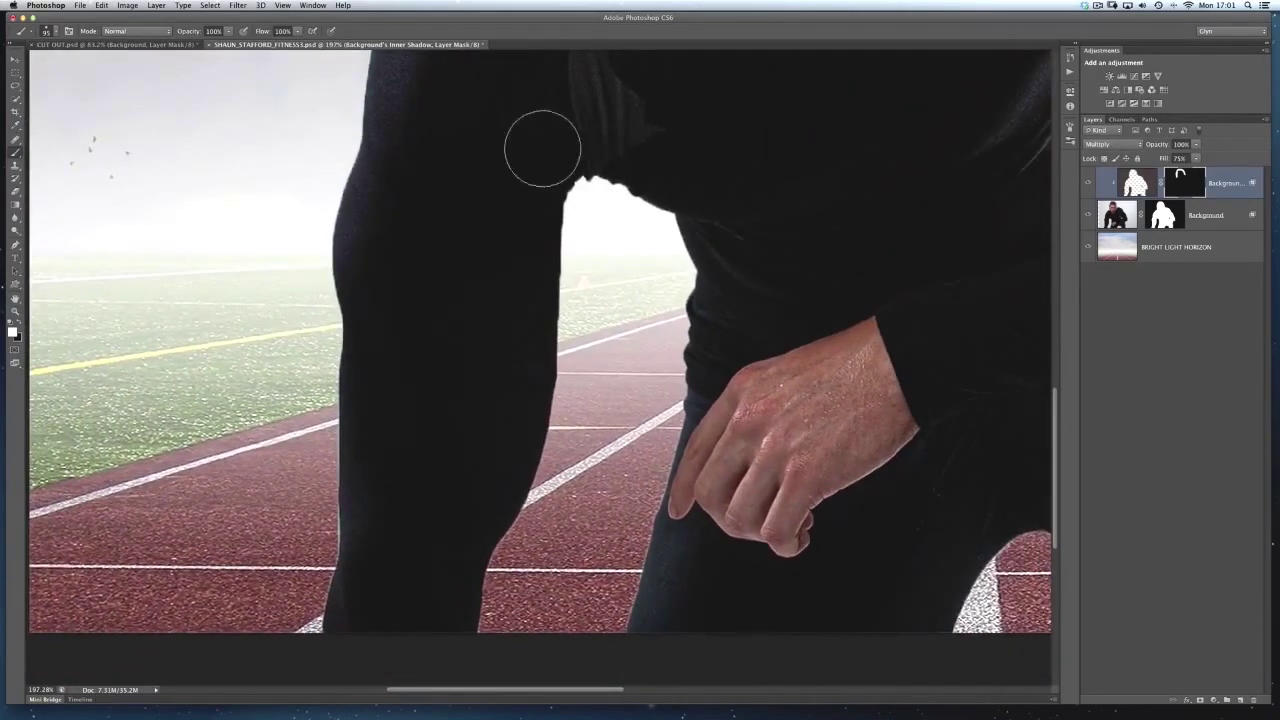
pyautogui.press('v')
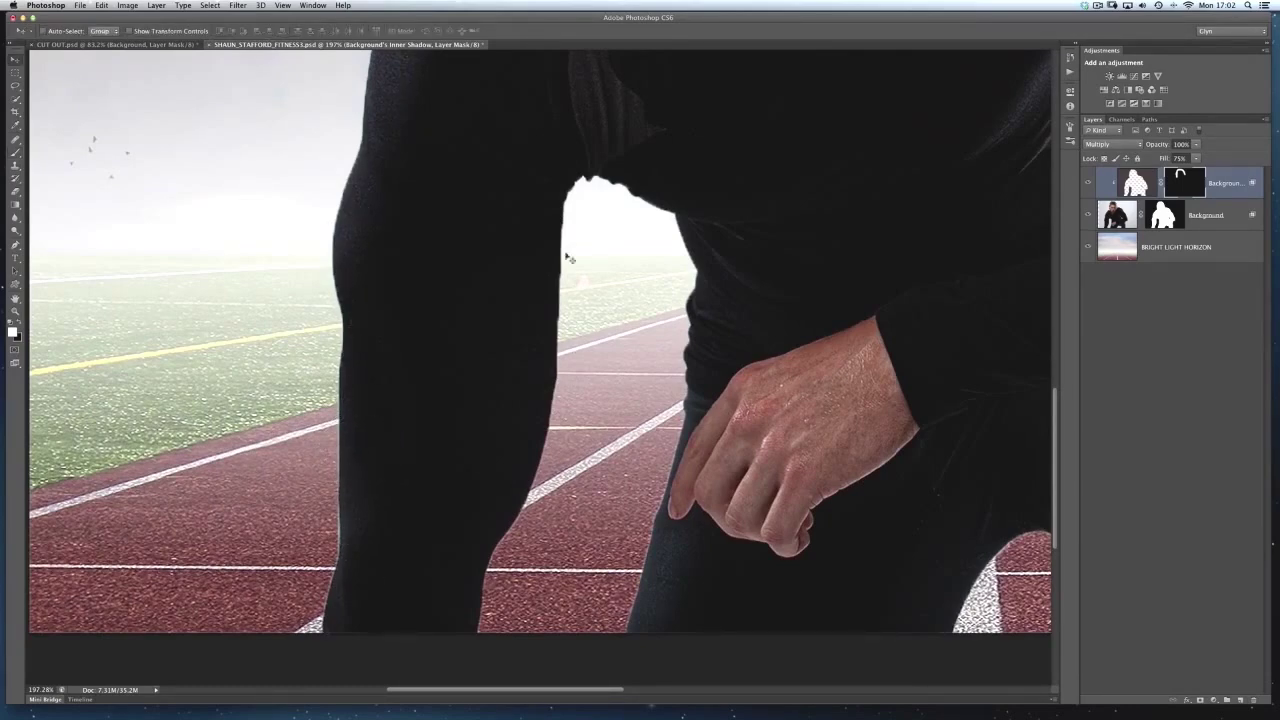
pyautogui.scroll(-2, 600, 360)
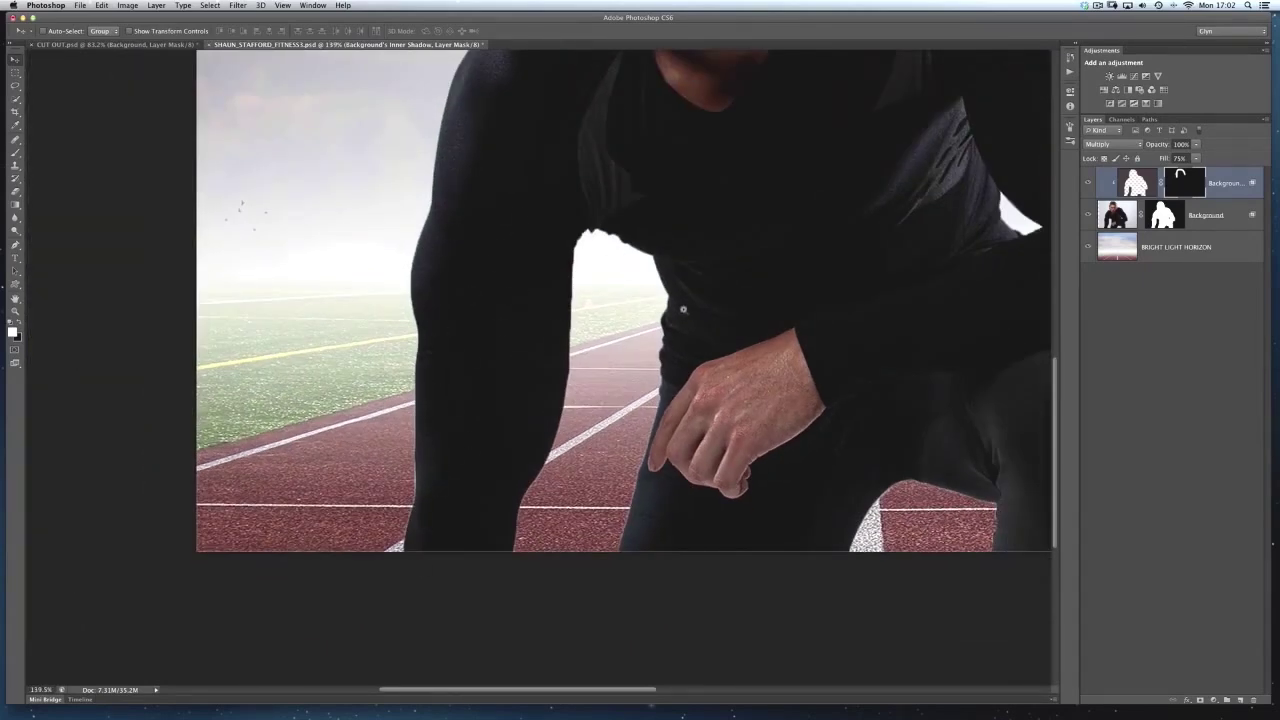
pyautogui.scroll(-3, 677, 314)
pyautogui.scroll(-3, 556, 319)
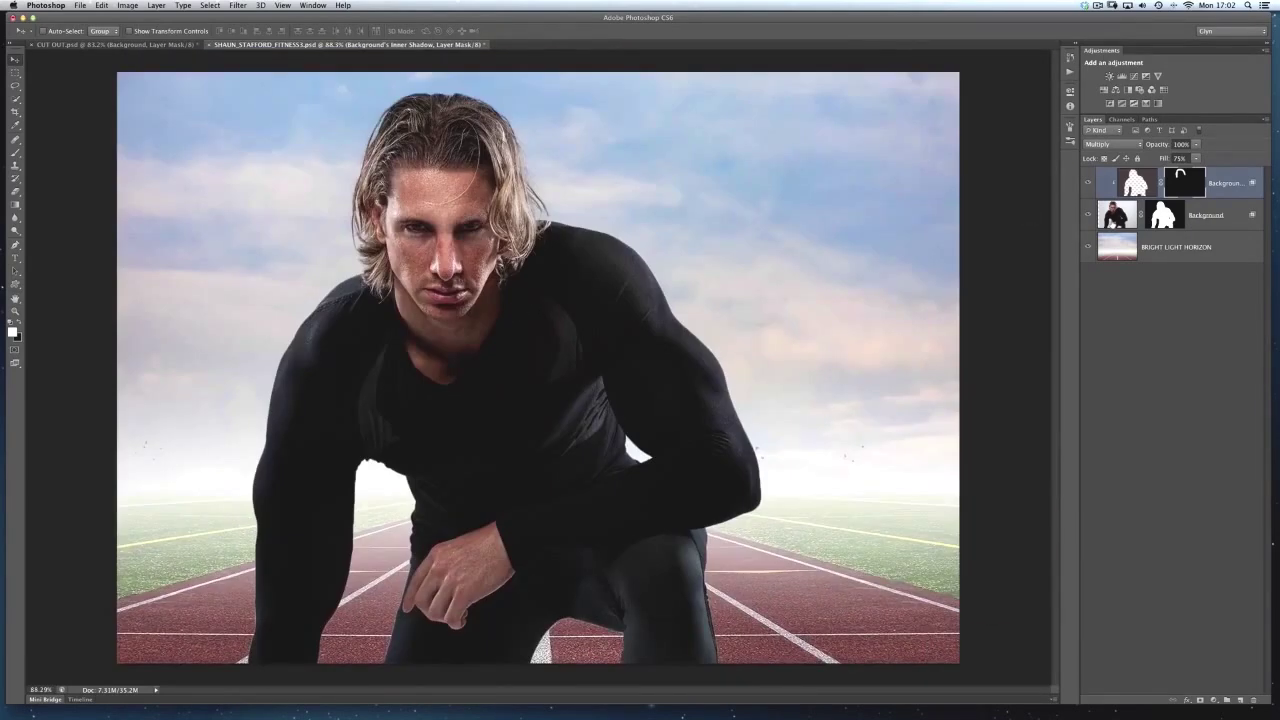
# Step: Apply a Gaussian Blur with a 2.0 pixel radius to the Background layer's mask
pyautogui.click(1113, 221)
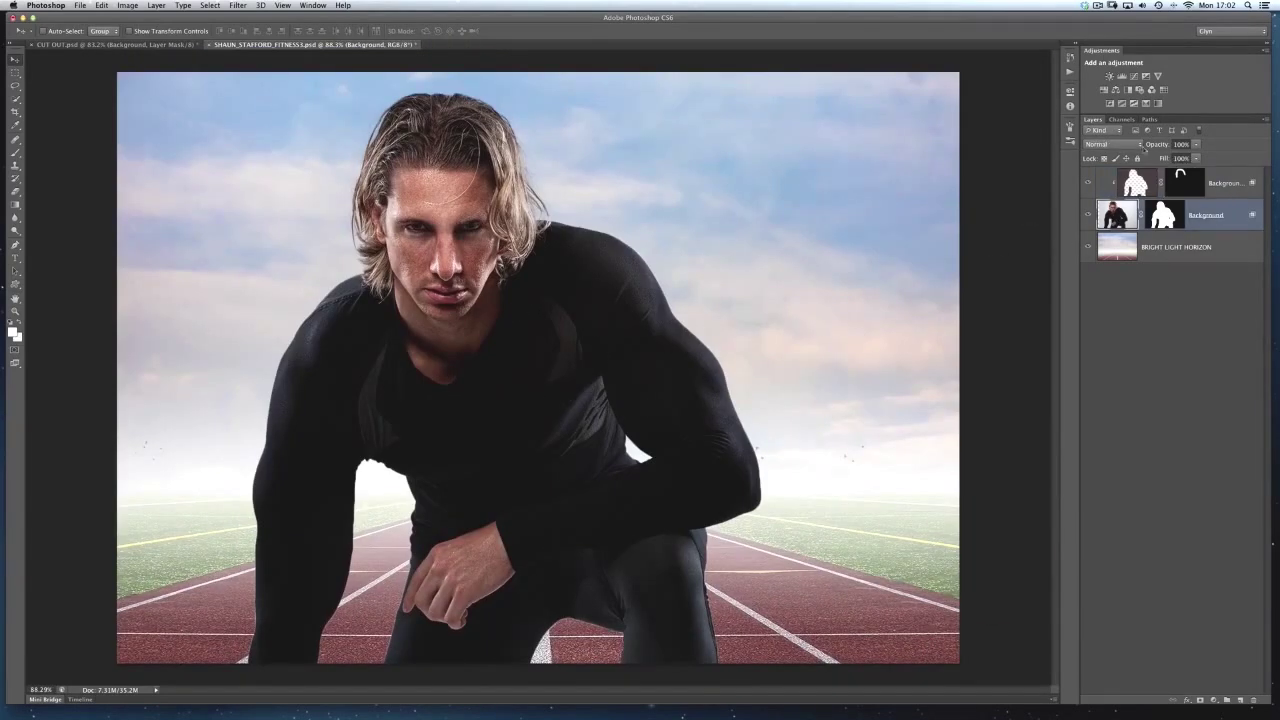
pyautogui.click(1167, 220)
pyautogui.click(239, 6)
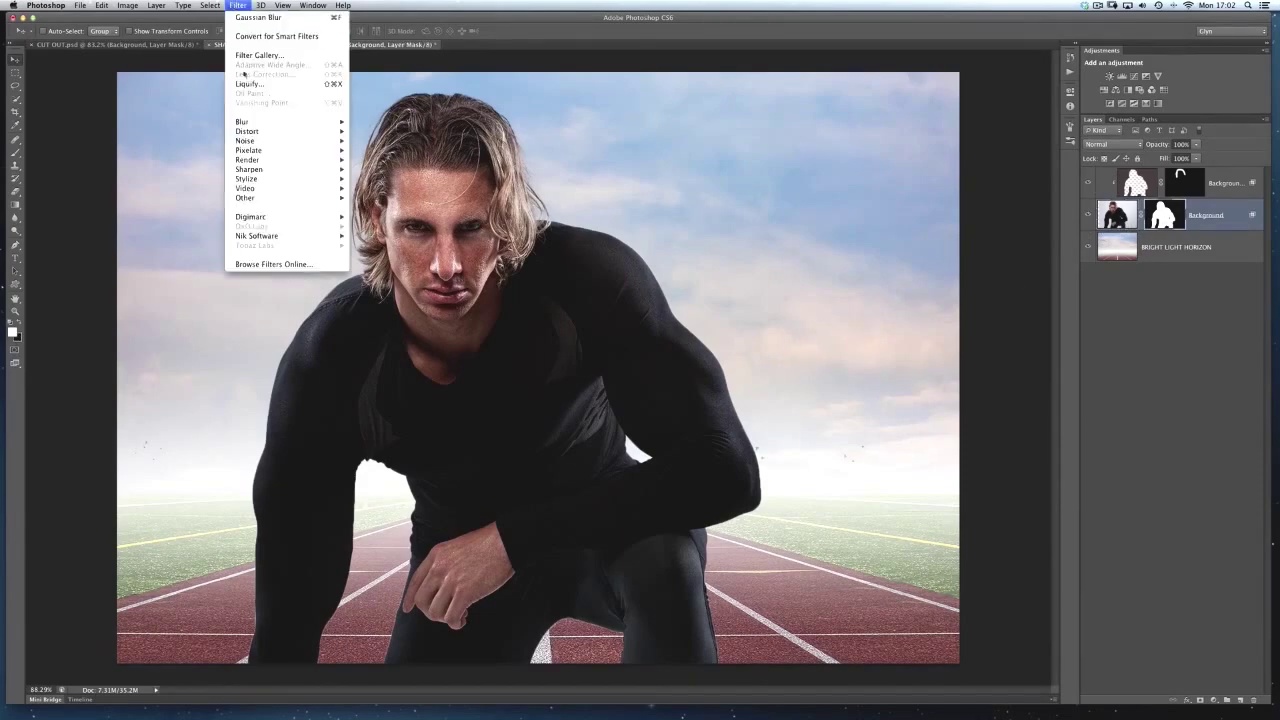
pyautogui.moveTo(258, 121)
pyautogui.click(385, 194)
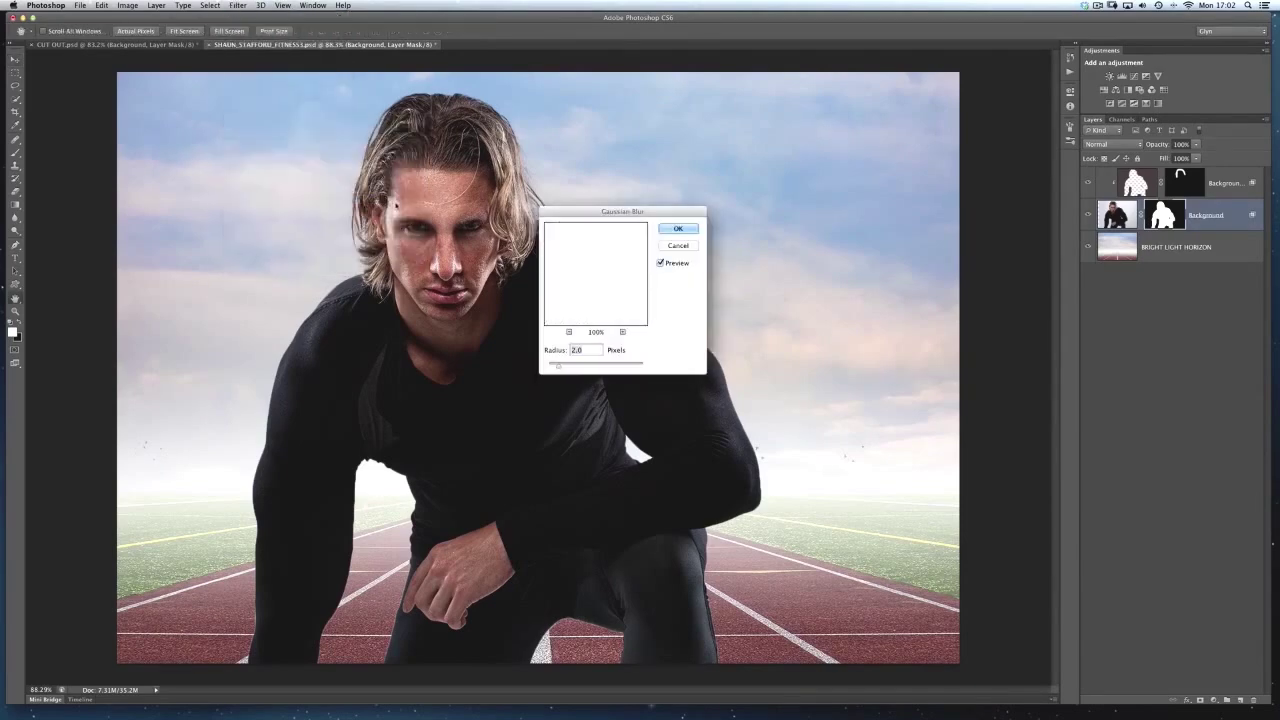
pyautogui.moveTo(622, 212); pyautogui.dragTo(636, 216)
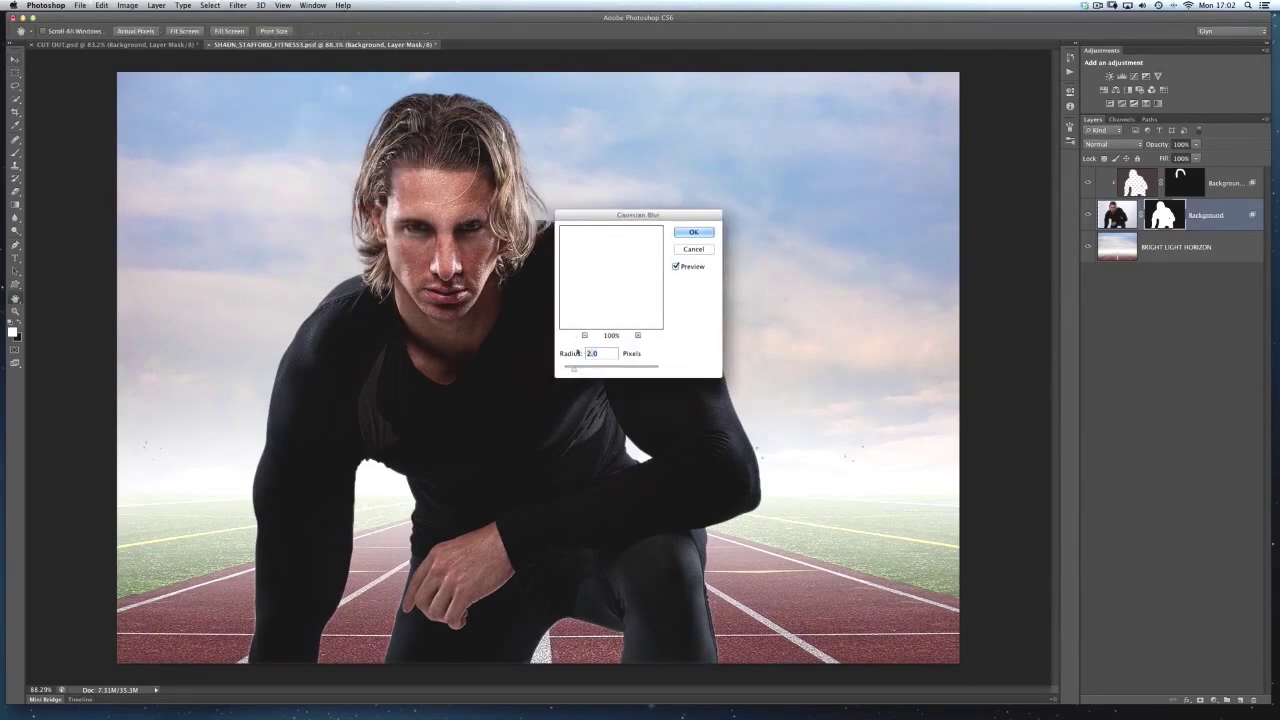
pyautogui.click(694, 234)
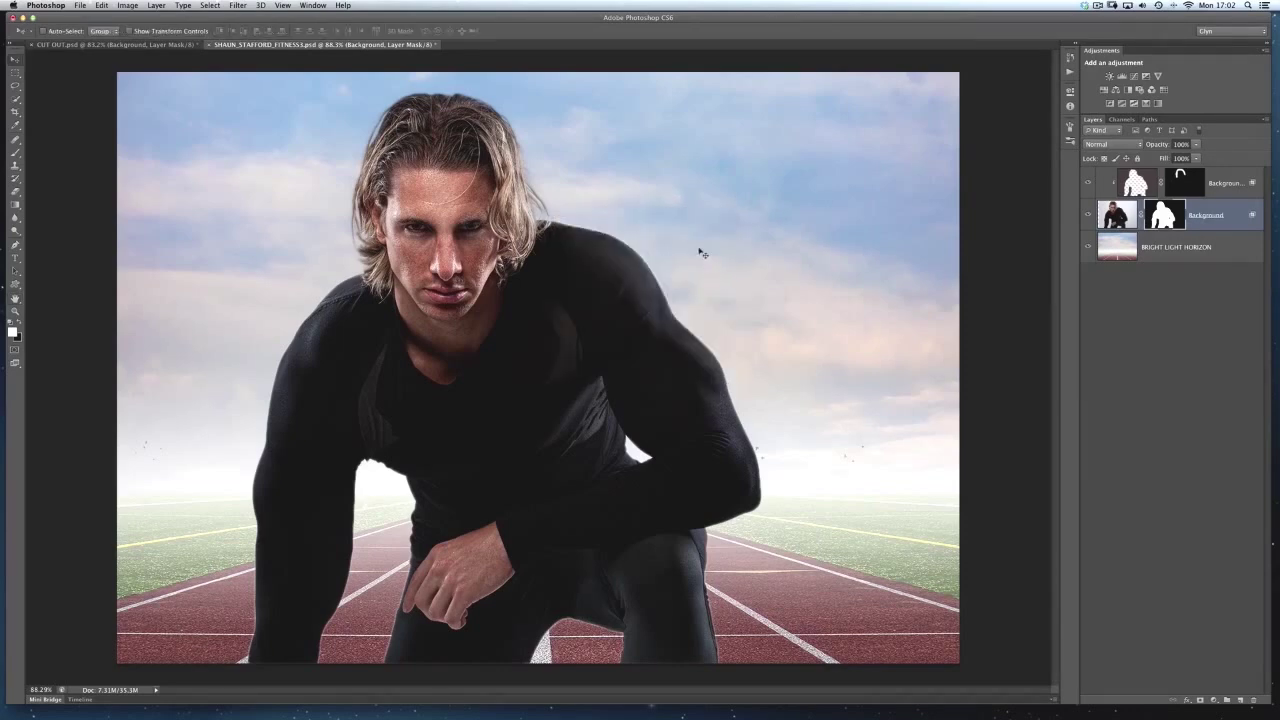
# Step: Lasso the man's body, arms and legs below the chin, leaving out his head and hair, and inspect the lower edges
pyautogui.click(15, 86)
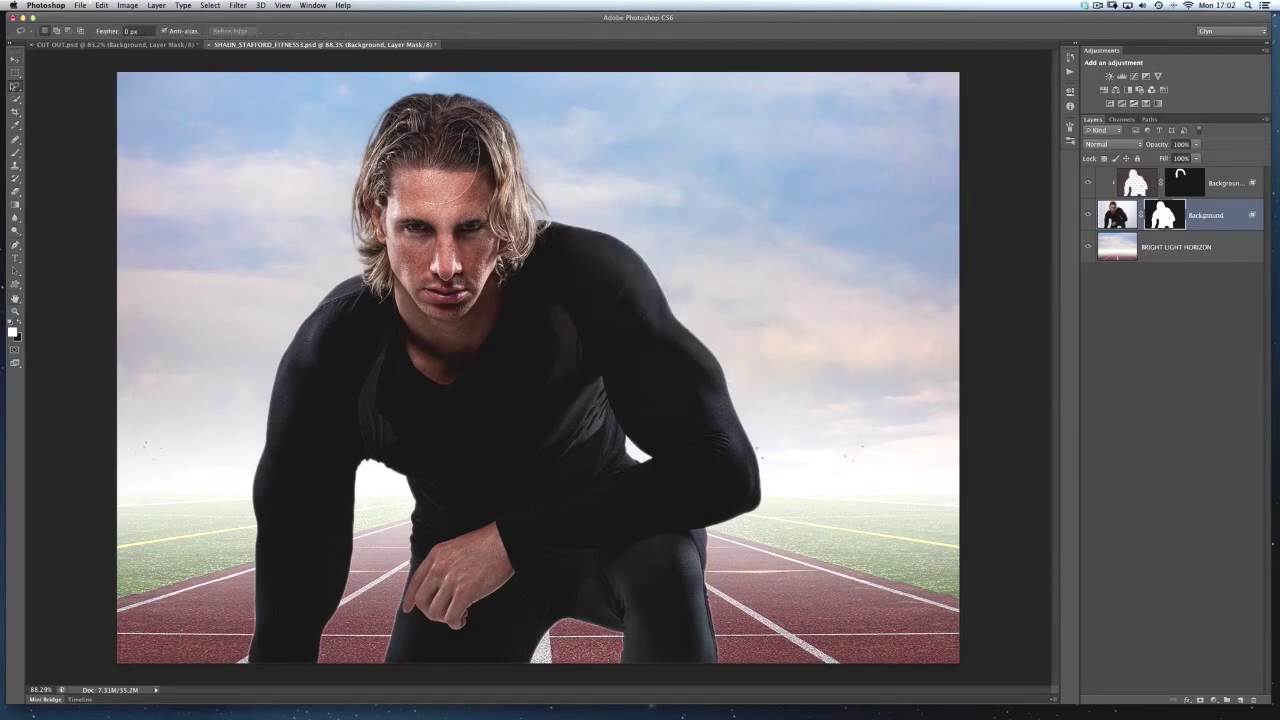
pyautogui.moveTo(596, 216)
pyautogui.mouseDown()
pyautogui.moveTo(794, 430)
pyautogui.moveTo(786, 689)
pyautogui.moveTo(225, 686)
pyautogui.moveTo(212, 675)
pyautogui.moveTo(226, 433)
pyautogui.moveTo(257, 322)
pyautogui.moveTo(308, 276)
pyautogui.moveTo(345, 268)
pyautogui.moveTo(397, 327)
pyautogui.moveTo(468, 338)
pyautogui.moveTo(541, 305)
pyautogui.moveTo(590, 210)
pyautogui.mouseUp()
pyautogui.scroll(5, 317, 391)
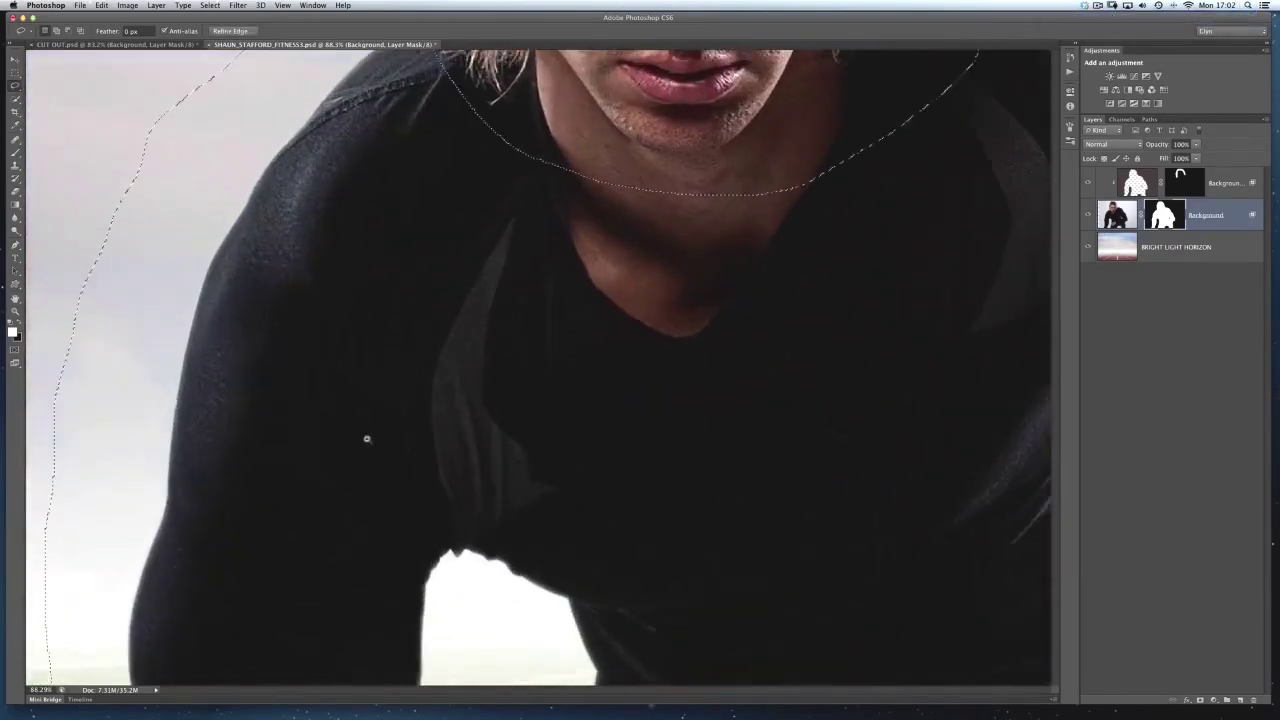
pyautogui.scroll(-10, 389, 365)
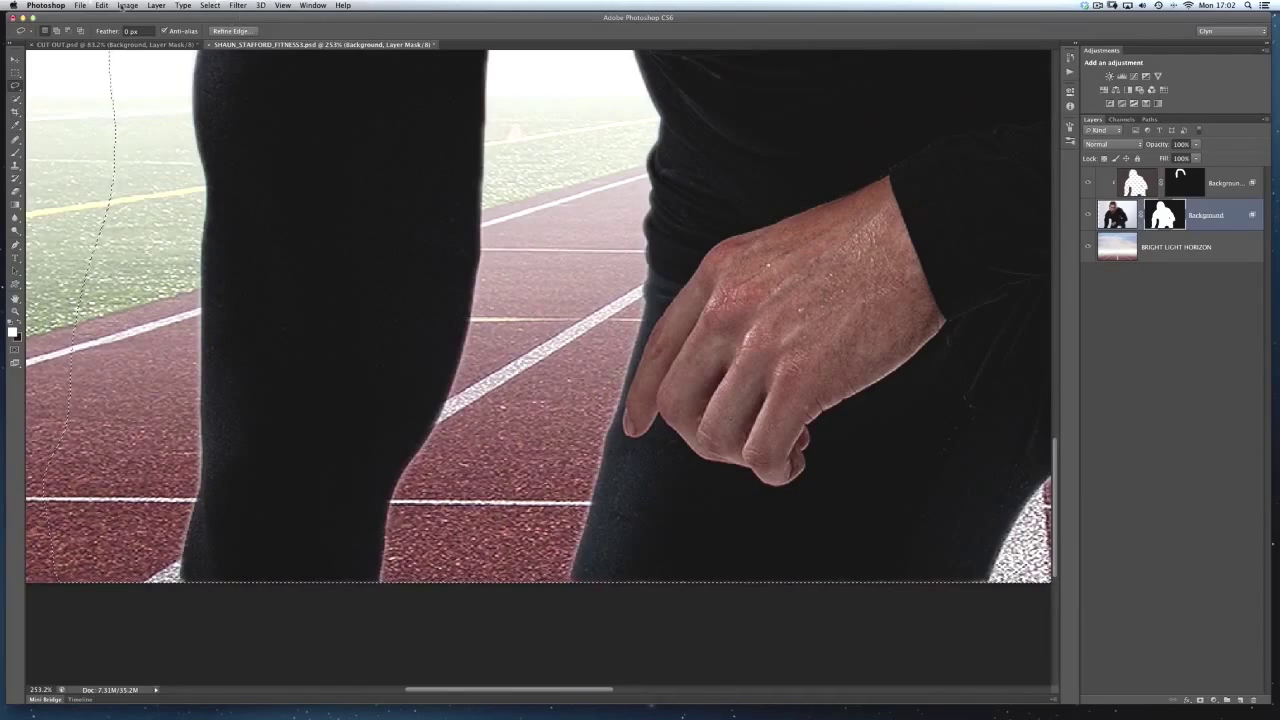
# Step: Apply Levels to the selected part of the Background layer's mask with a black input level of 142
pyautogui.click(127, 5)
pyautogui.moveTo(165, 36)
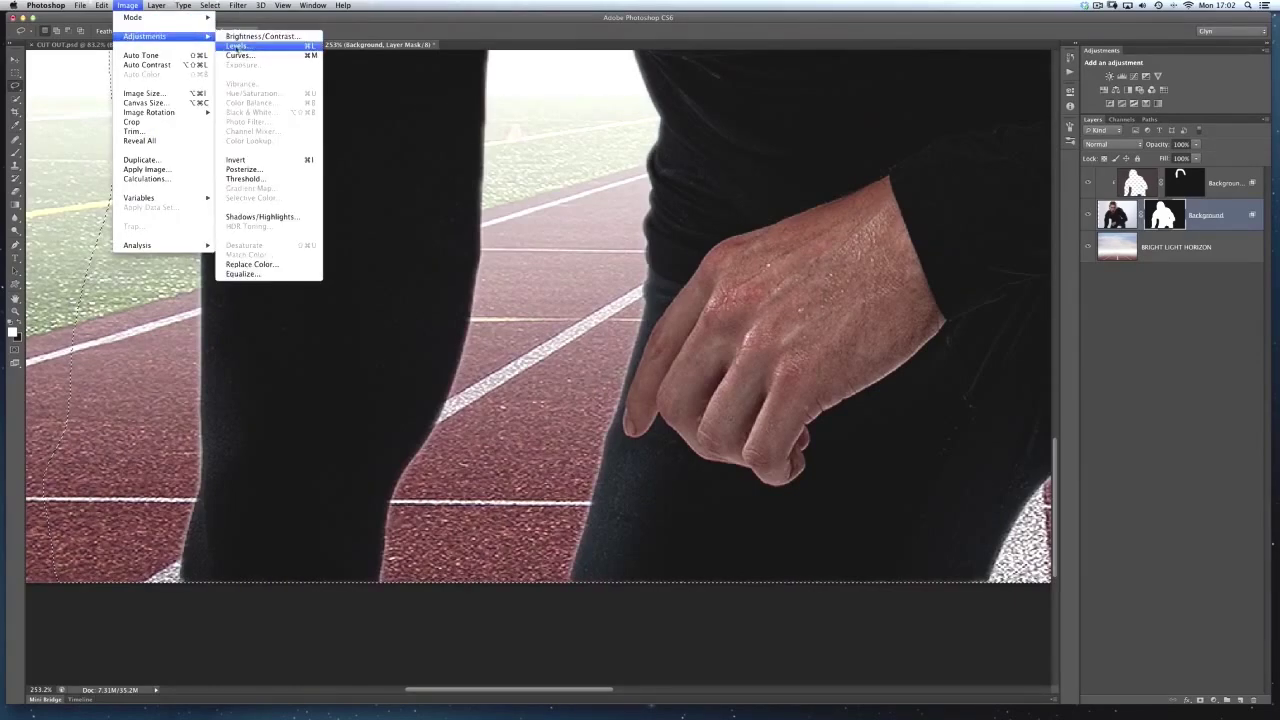
pyautogui.click(237, 47)
pyautogui.moveTo(541, 174)
pyautogui.mouseDown()
pyautogui.moveTo(520, 223)
pyautogui.moveTo(444, 153)
pyautogui.moveTo(537, 167)
pyautogui.mouseUp()
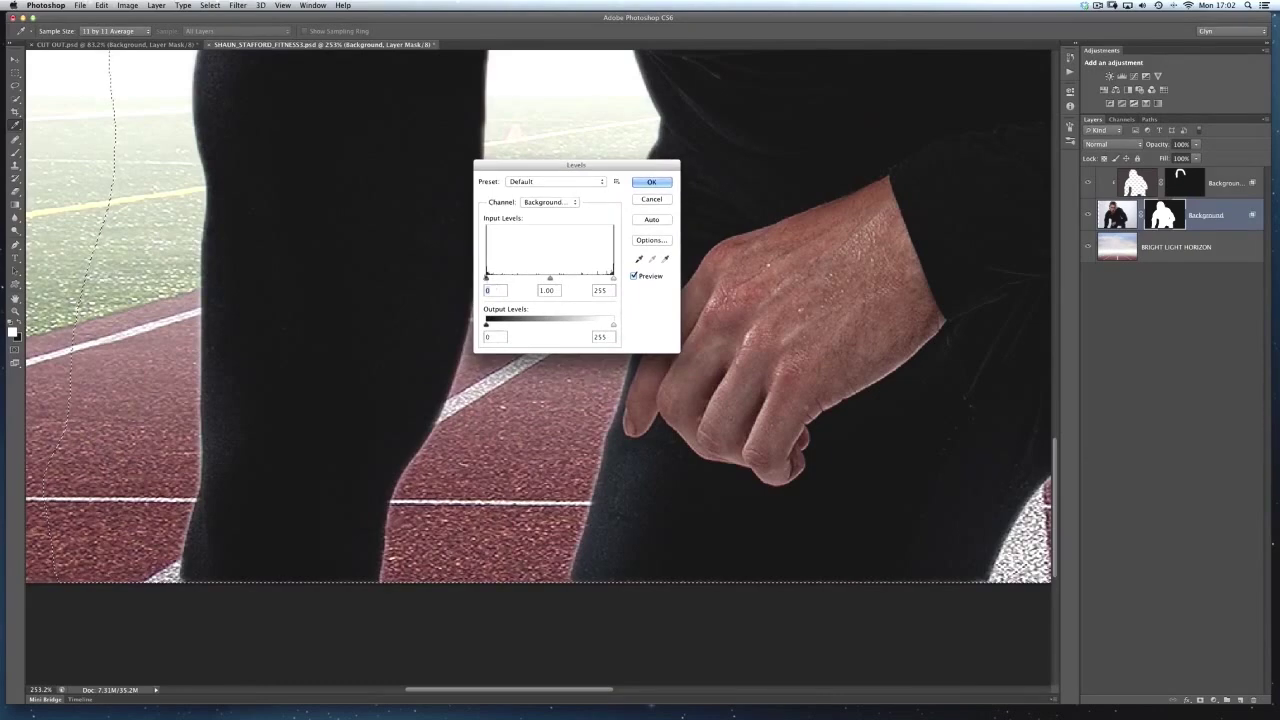
pyautogui.moveTo(487, 281); pyautogui.dragTo(540, 281)
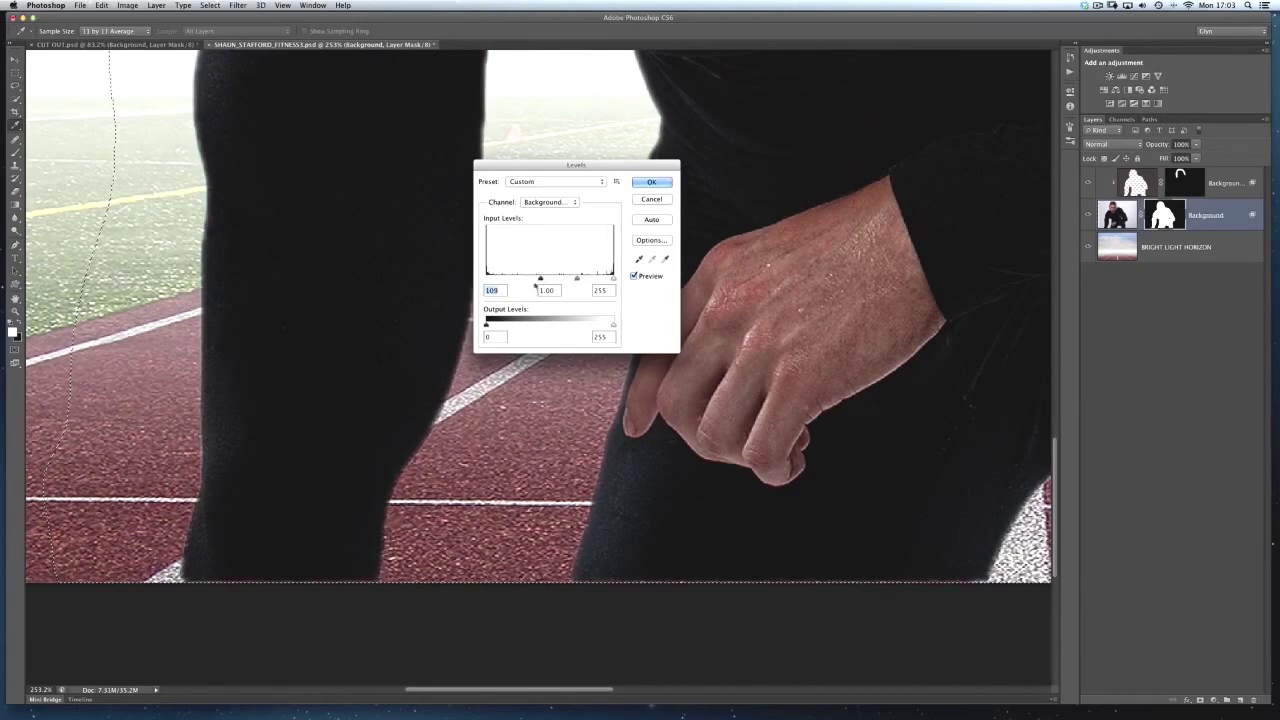
pyautogui.moveTo(541, 280); pyautogui.dragTo(557, 281)
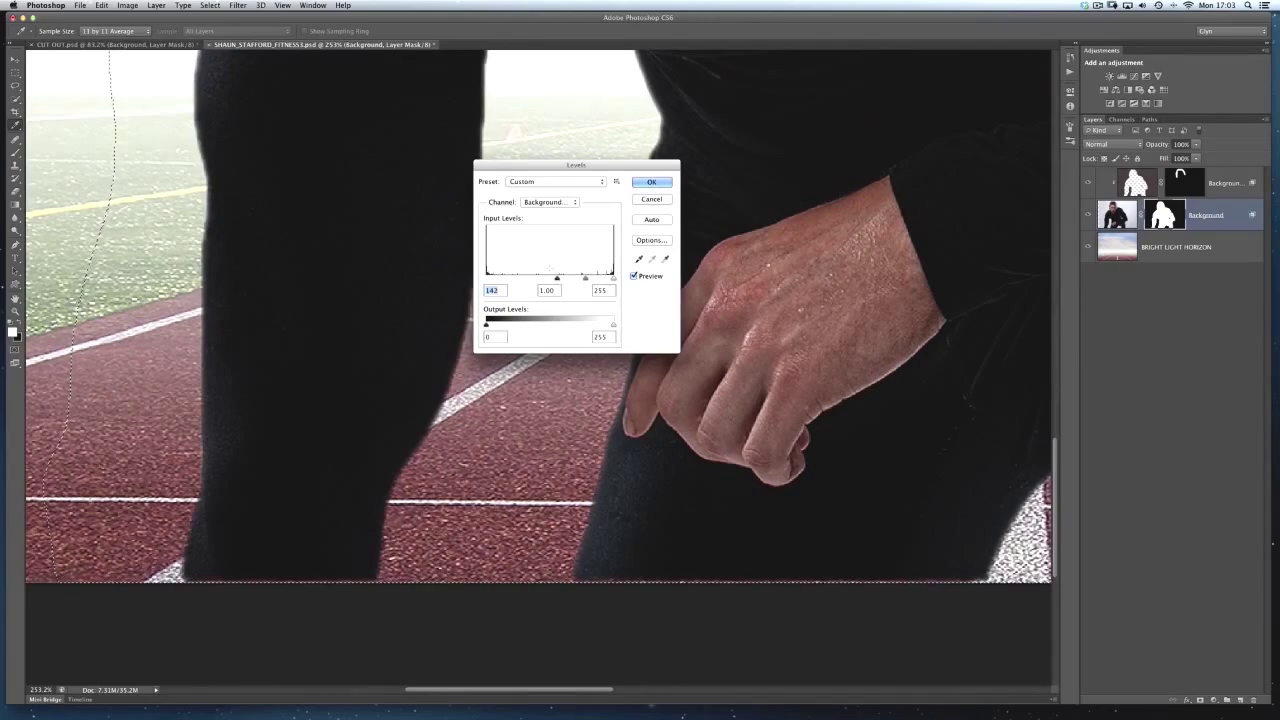
pyautogui.click(651, 182)
# Step: Fit the whole composite in the view and remove the selection around the body
pyautogui.press('l')
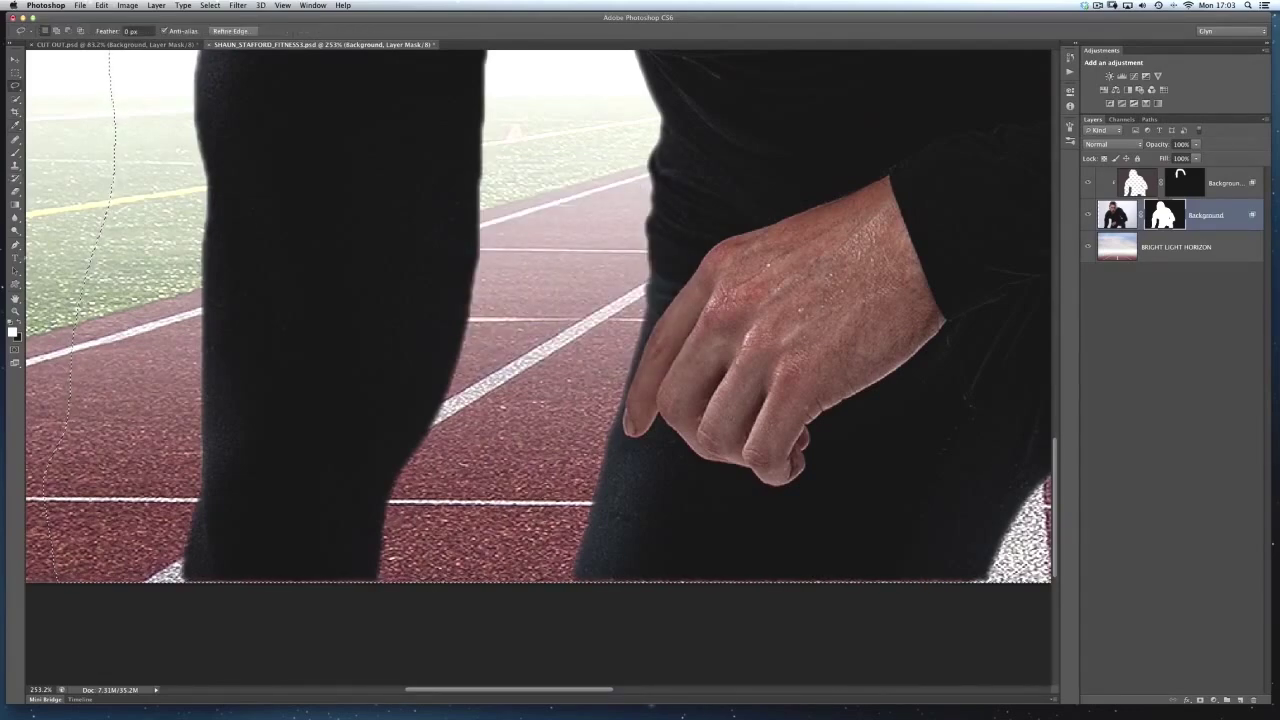
pyautogui.doubleClick(15, 298)
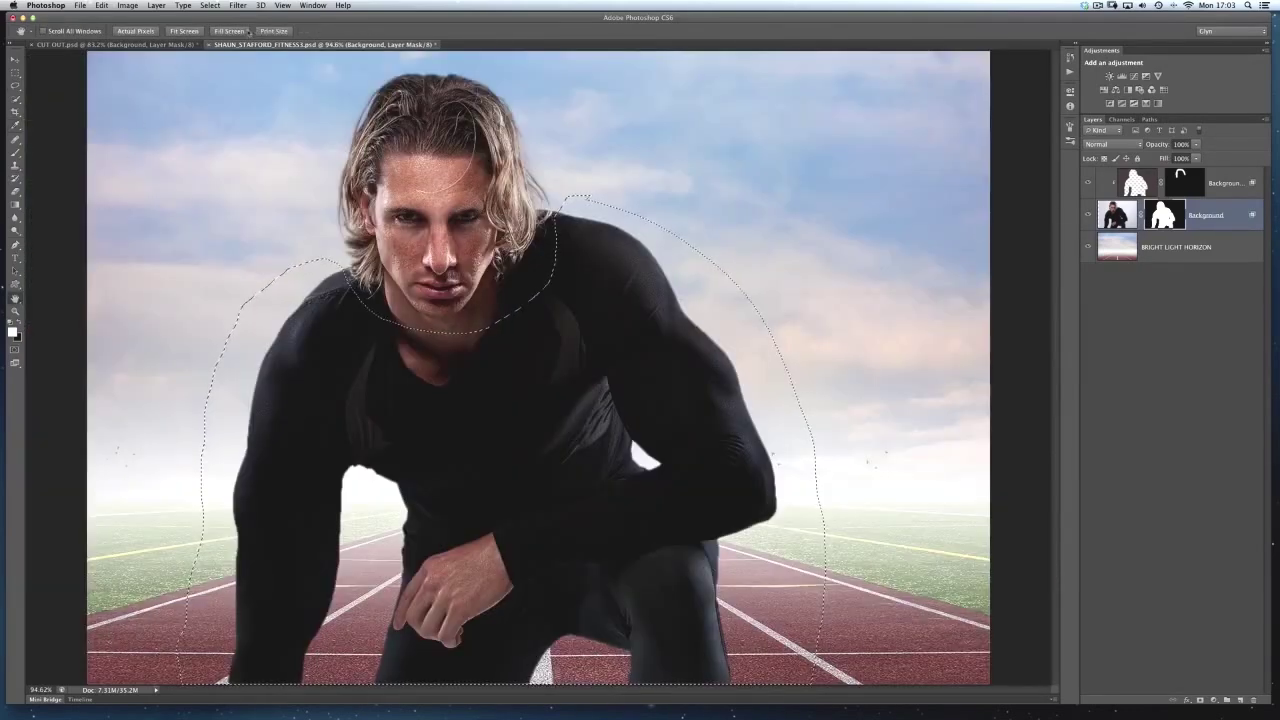
pyautogui.click(210, 5)
pyautogui.click(221, 27)
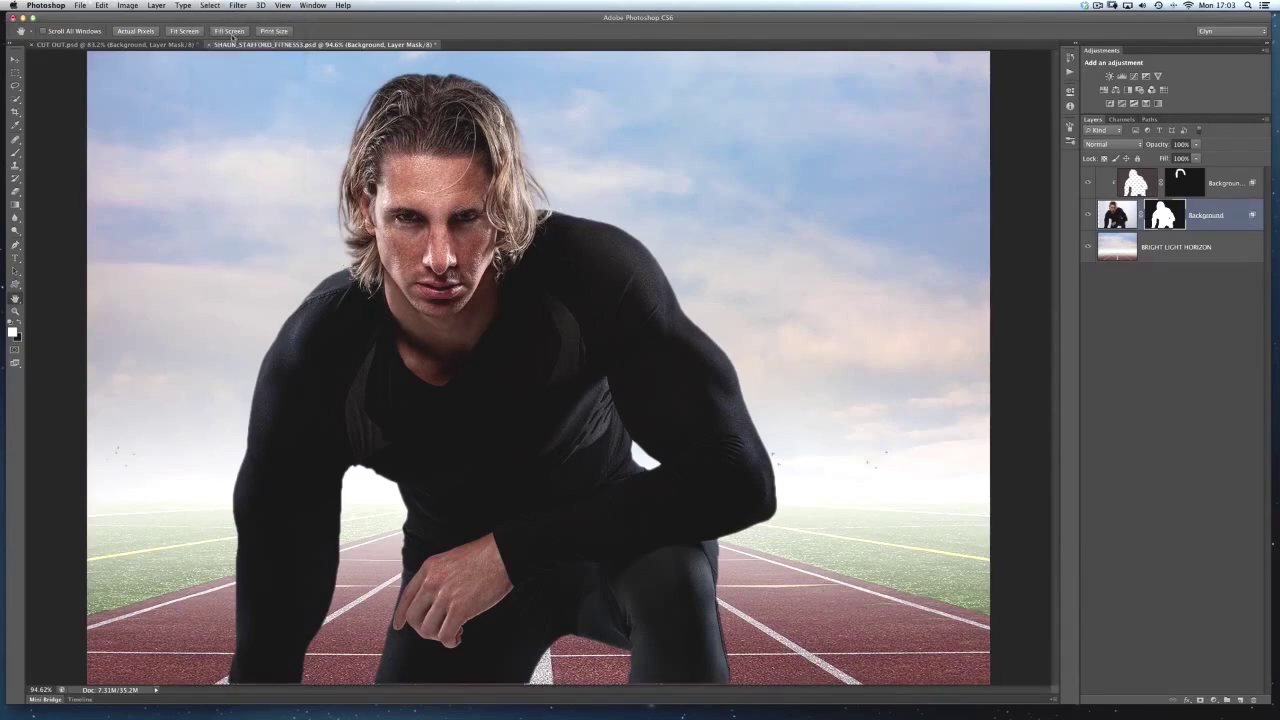